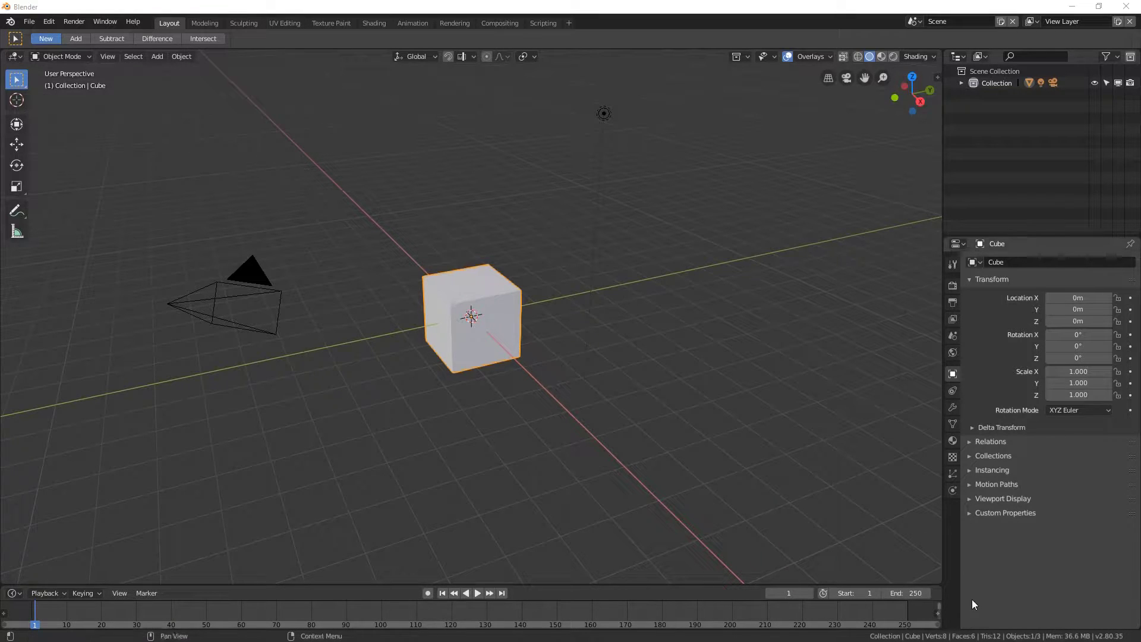
Step: Delete the default camera from the scene
left_click(993, 585)
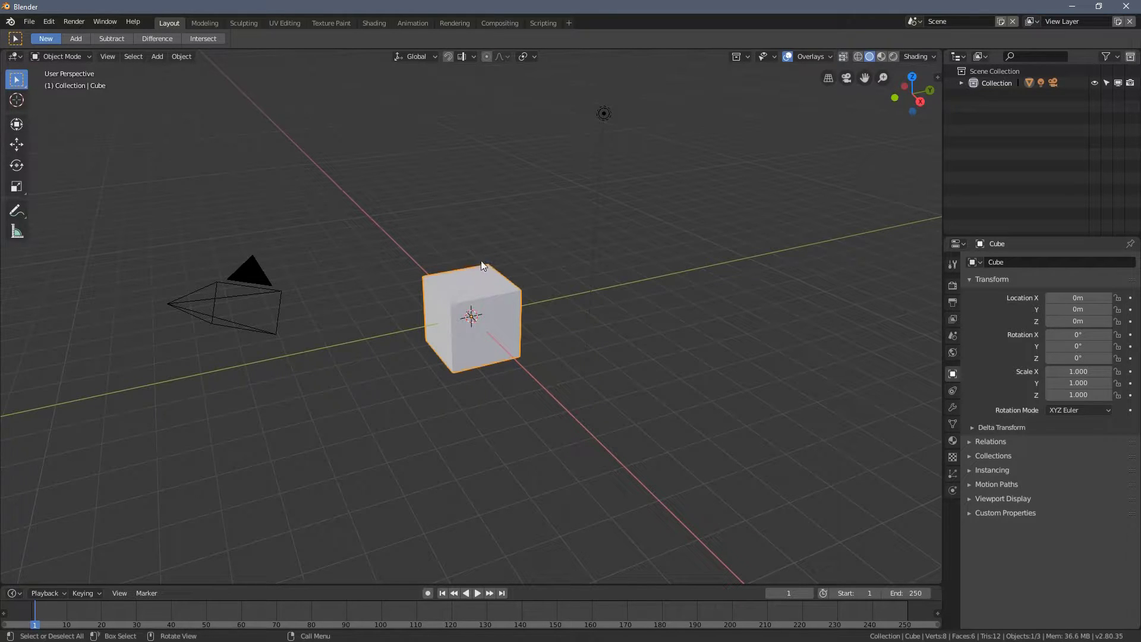
middle_click_drag(482, 265, 459, 271)
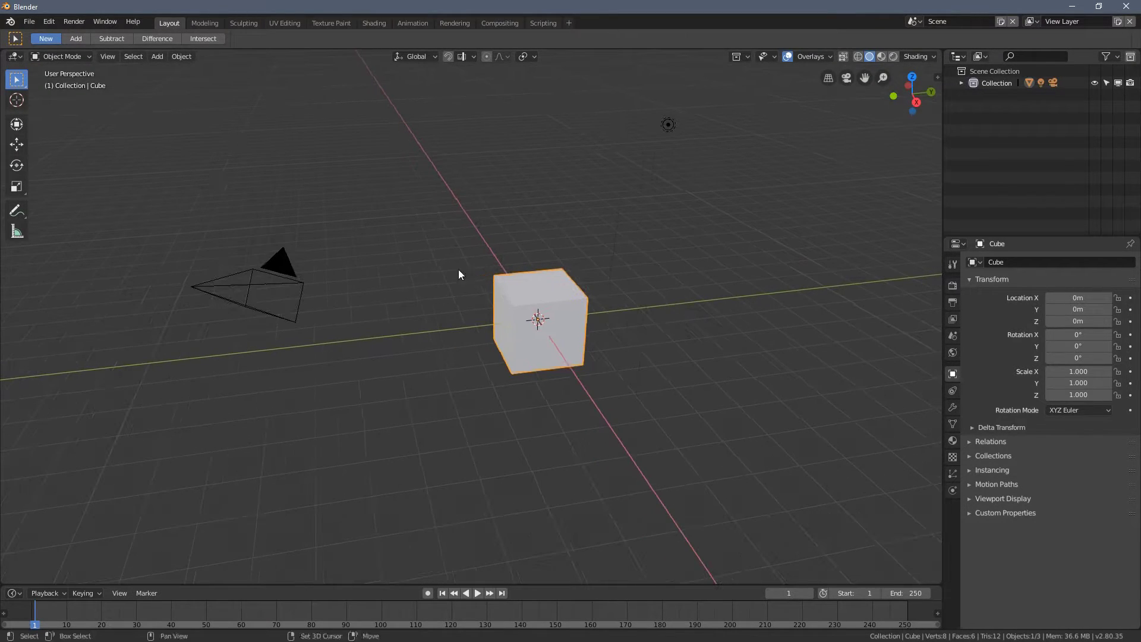
left_click(281, 272)
middle_click_drag(313, 280, 280, 273)
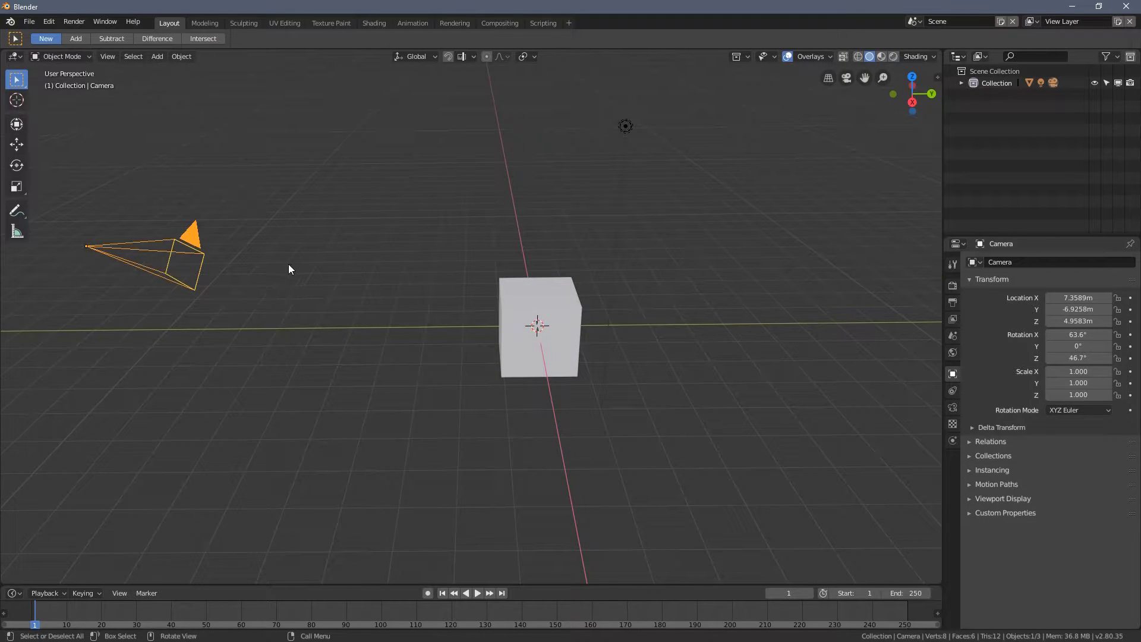
key("x")
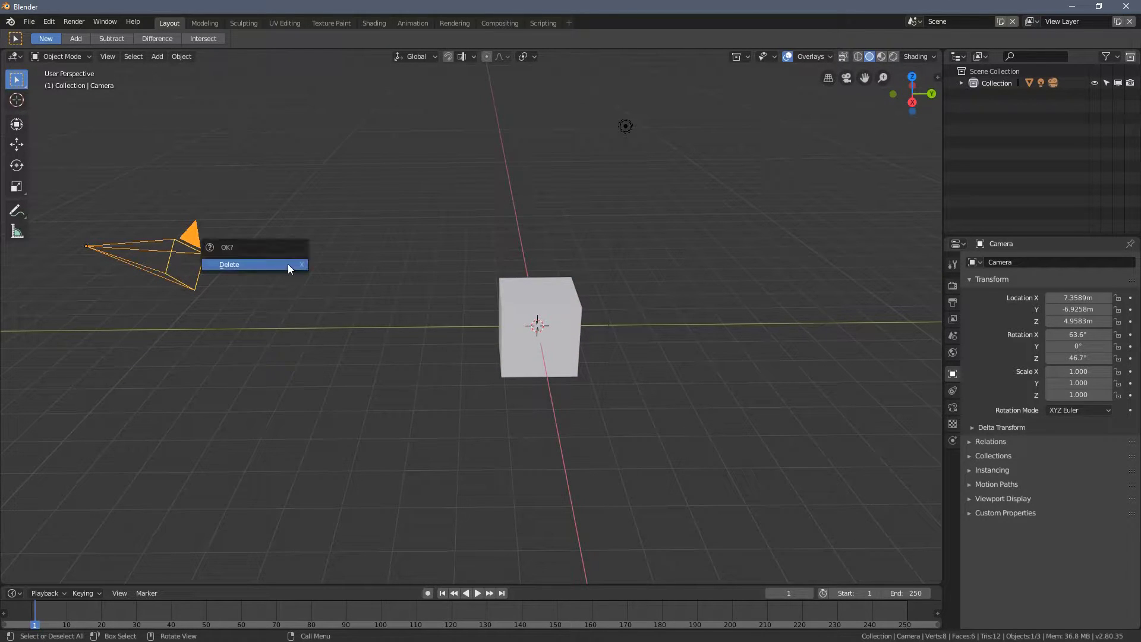
left_click(287, 264)
Step: Delete the light, leaving only the cube
left_click(627, 126)
key("x")
left_click(627, 125)
middle_click_drag(607, 291, 504, 289)
scroll(505, 288, "up", 2)
scroll(506, 287, "down", 4)
scroll(502, 297, "up", 3)
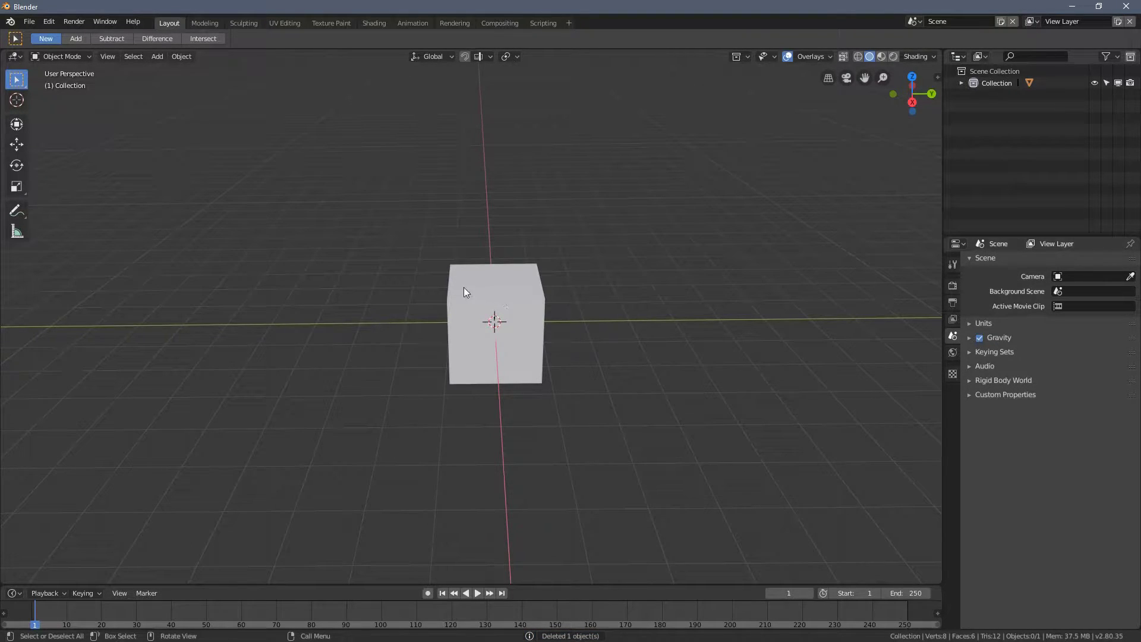
Step: Move the cube along Y, then duplicate it twice along Y into a row of three
left_click(490, 291)
scroll(520, 325, "down", 3)
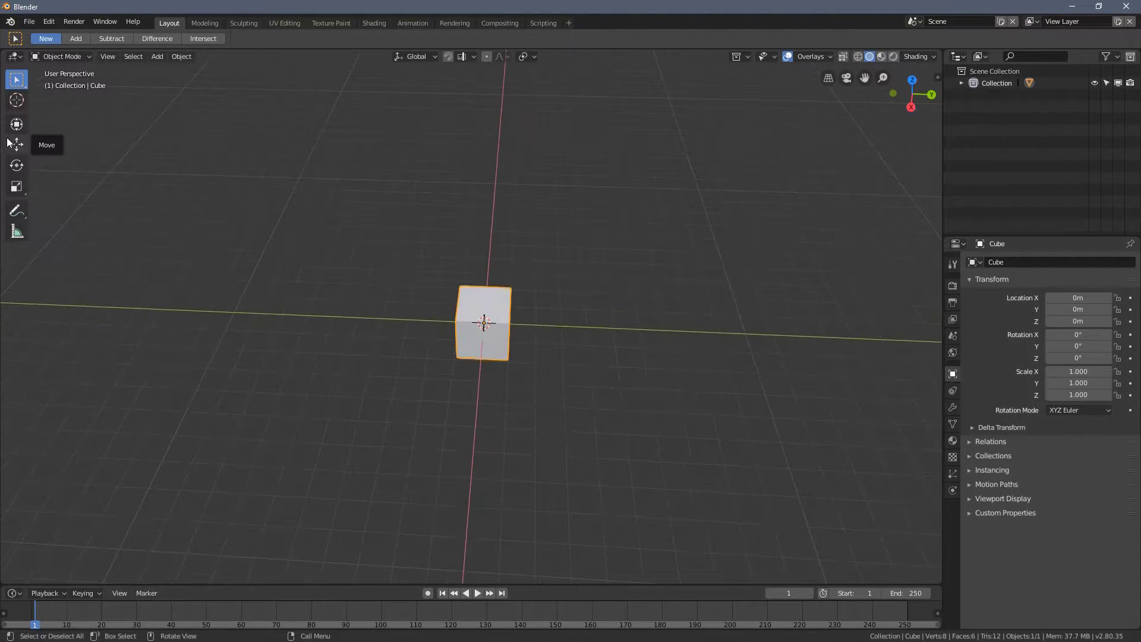
left_click(17, 144)
left_click_drag(529, 325, 427, 324)
key("shift+d")
key("y")
left_click(540, 343)
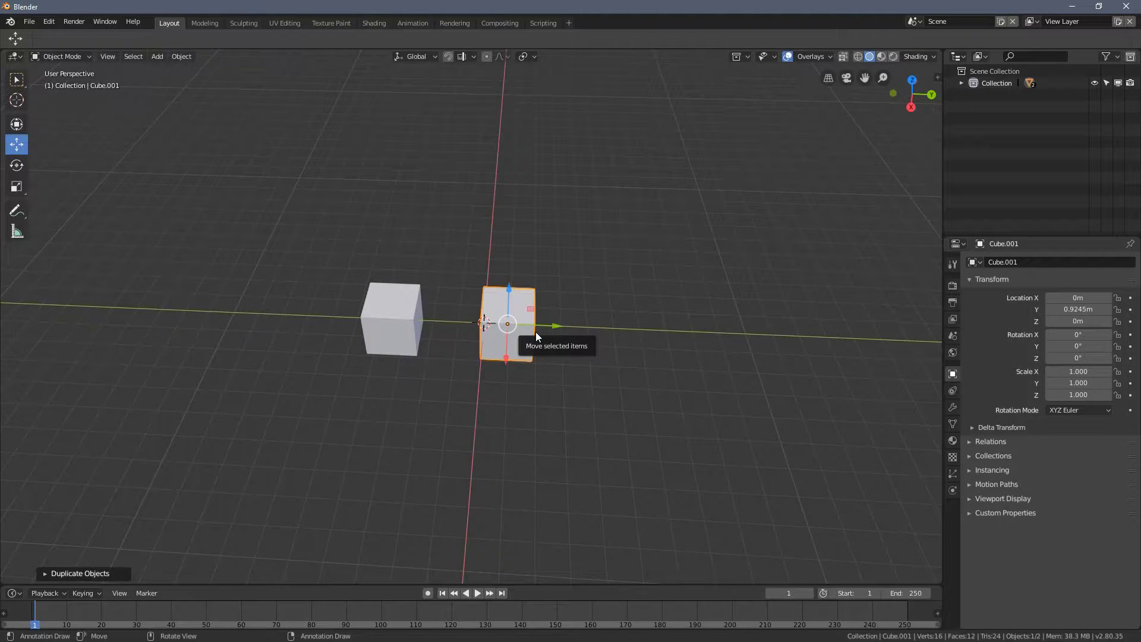
key("shift+d")
key("y")
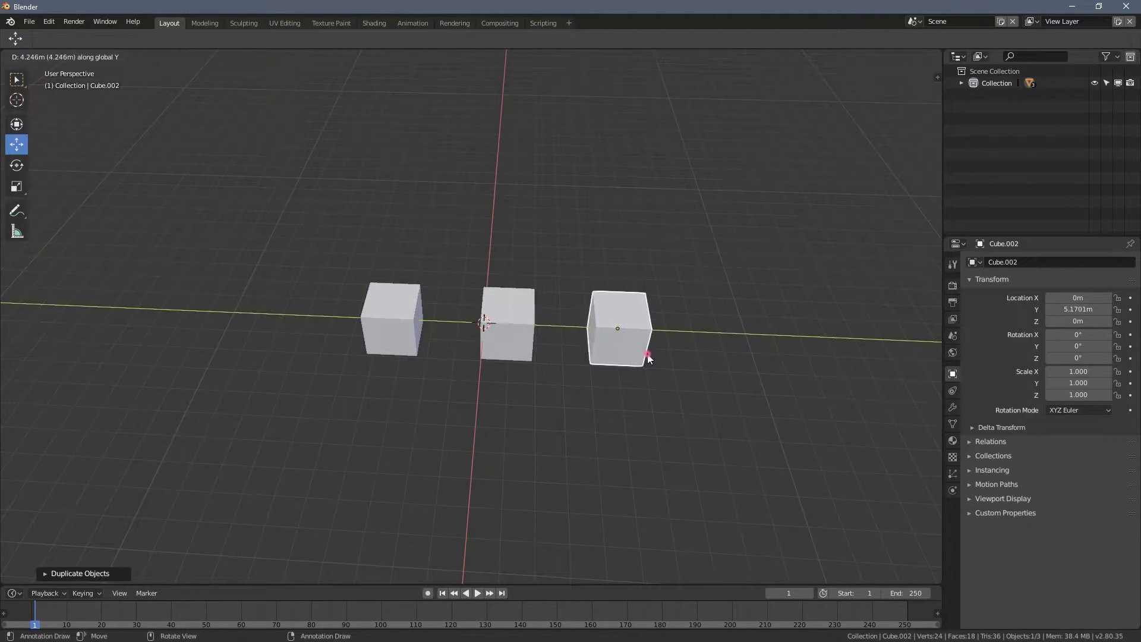
left_click(645, 355)
Step: Select the row of three cubes and duplicate it along X into a second row
left_click(505, 319, "shift")
left_click(373, 305, "shift")
middle_click_drag(373, 305, 535, 308)
key("shift+d")
key("x")
left_click(436, 301)
key("shift+d")
key("x")
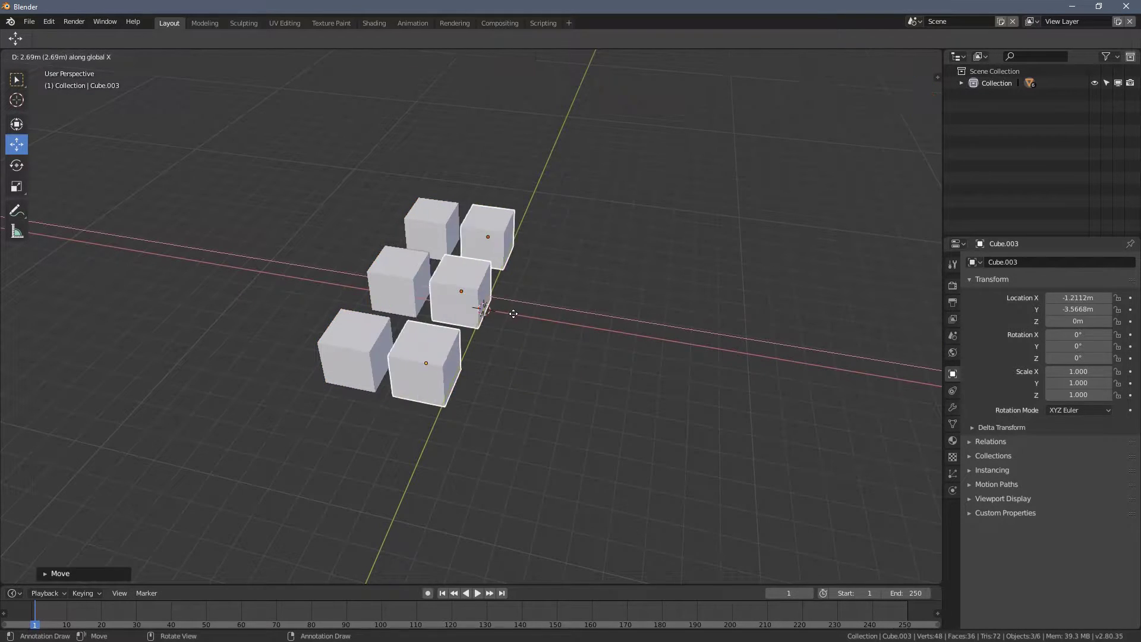
left_click(494, 330)
Step: Select all six cubes and move them together along X
middle_click_drag(494, 330, 391, 291)
left_click(387, 287, "shift")
left_click(376, 234, "shift")
left_click(333, 397, "shift")
key("g")
key("x")
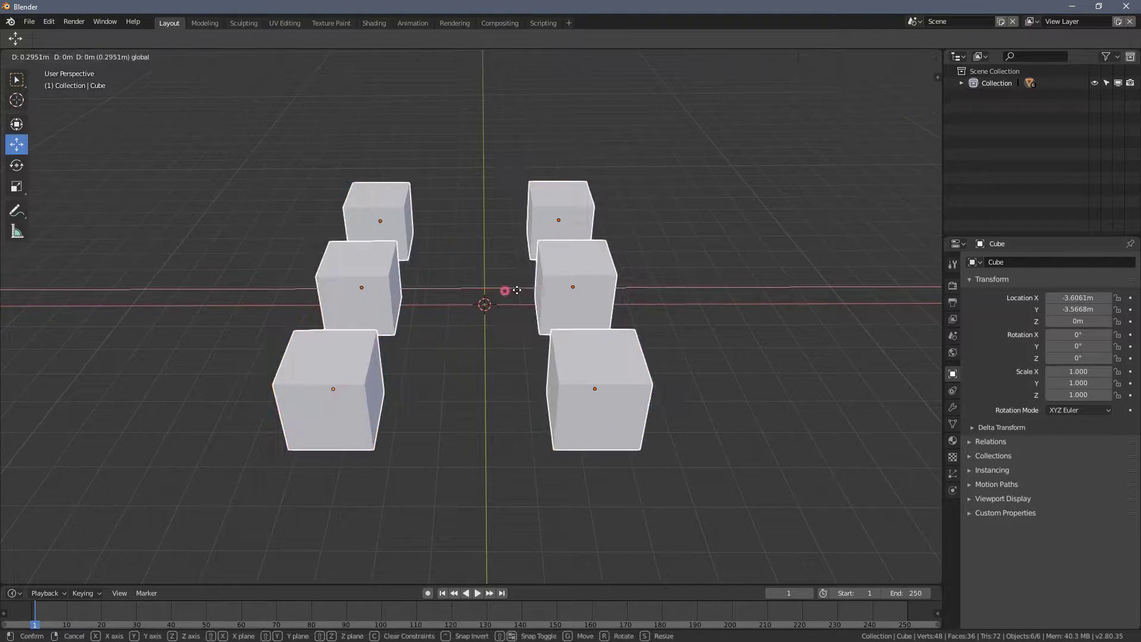
left_click(531, 303)
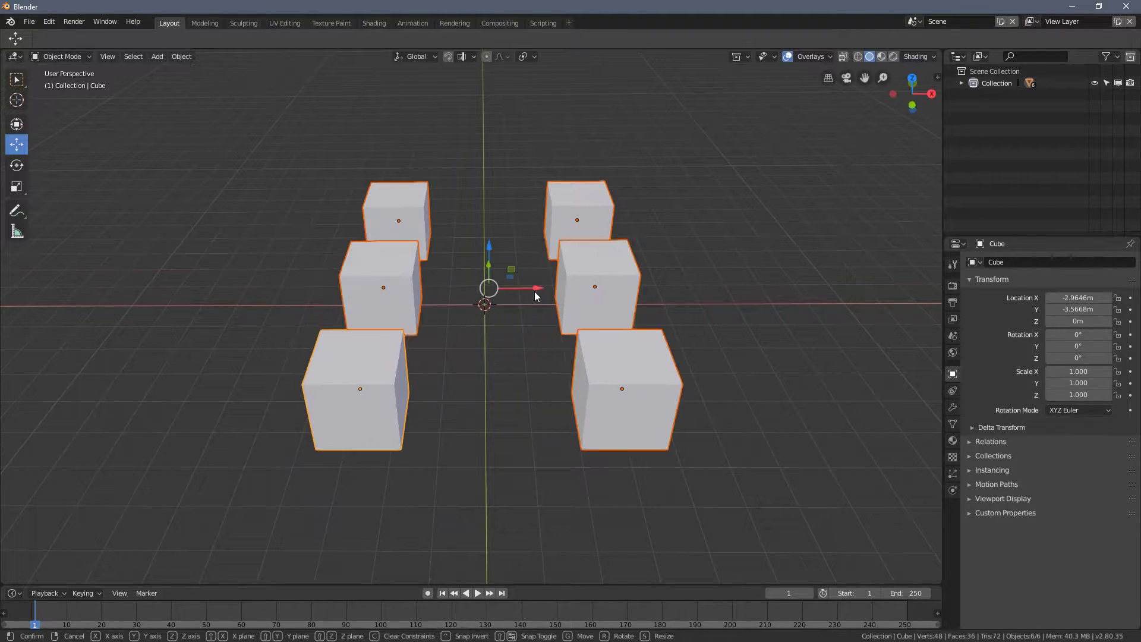
Step: Switch the viewport's Pivot Point setting to Individual Origins
left_click(529, 59)
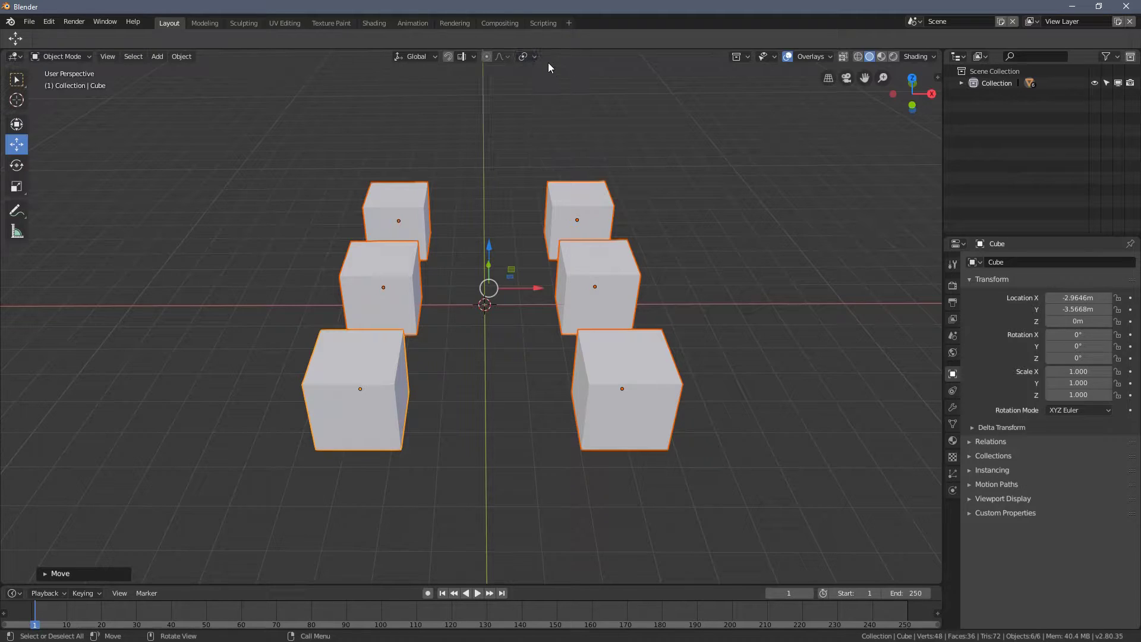
left_click(526, 56)
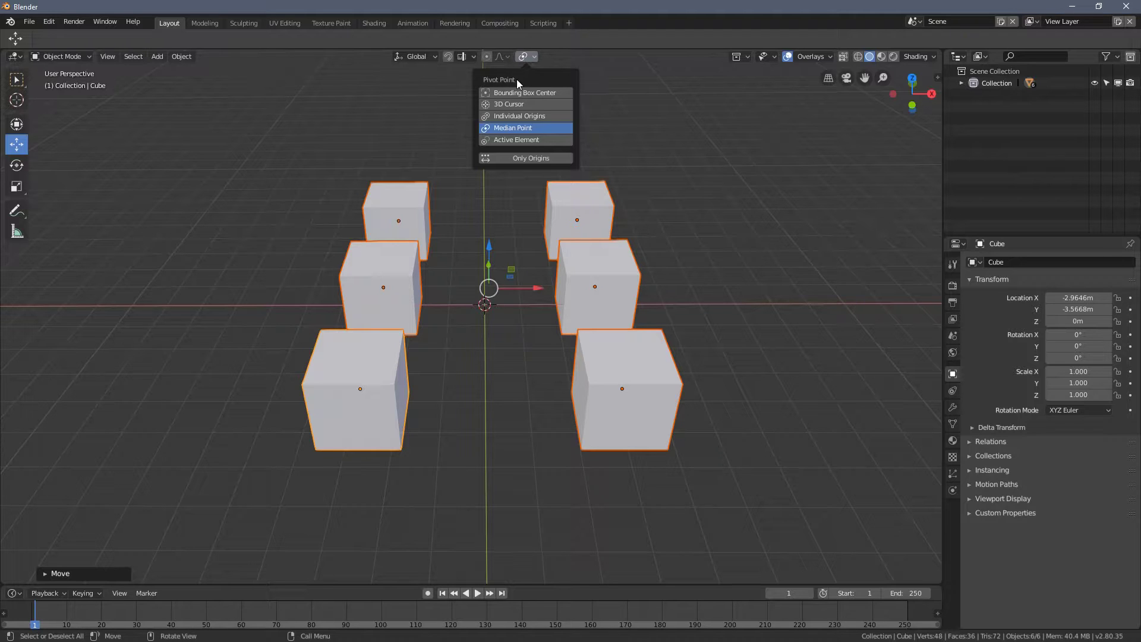
left_click(548, 117)
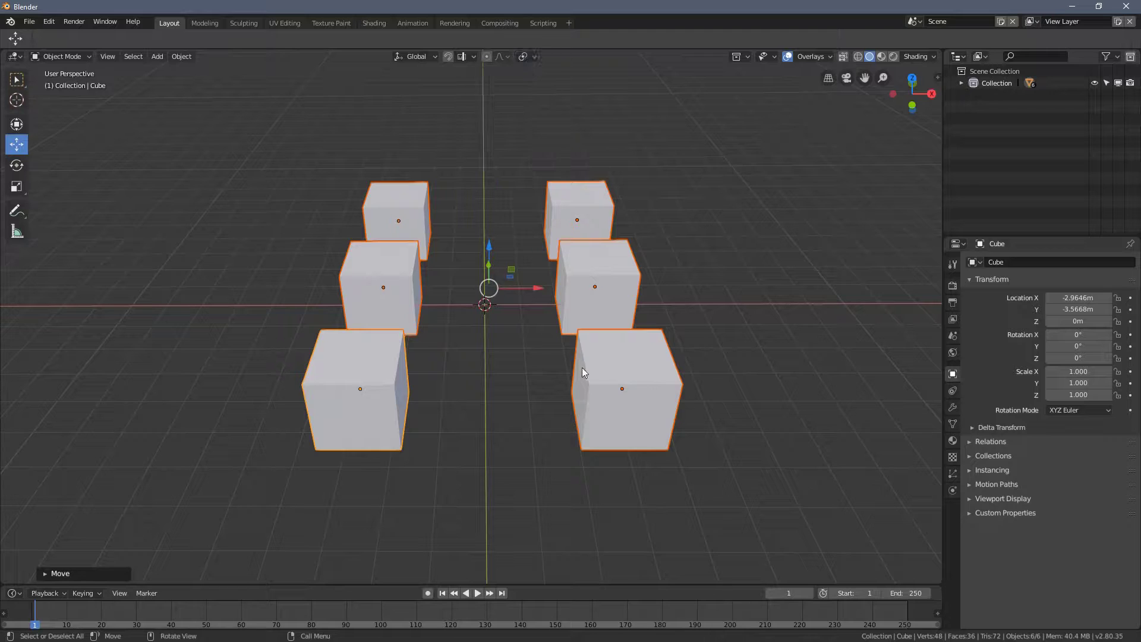
Step: Cancel a trial rotation, then move the selected cubes up and to the left with G
middle_click_drag(580, 366, 577, 331)
middle_click_drag(593, 288, 562, 175)
key("r")
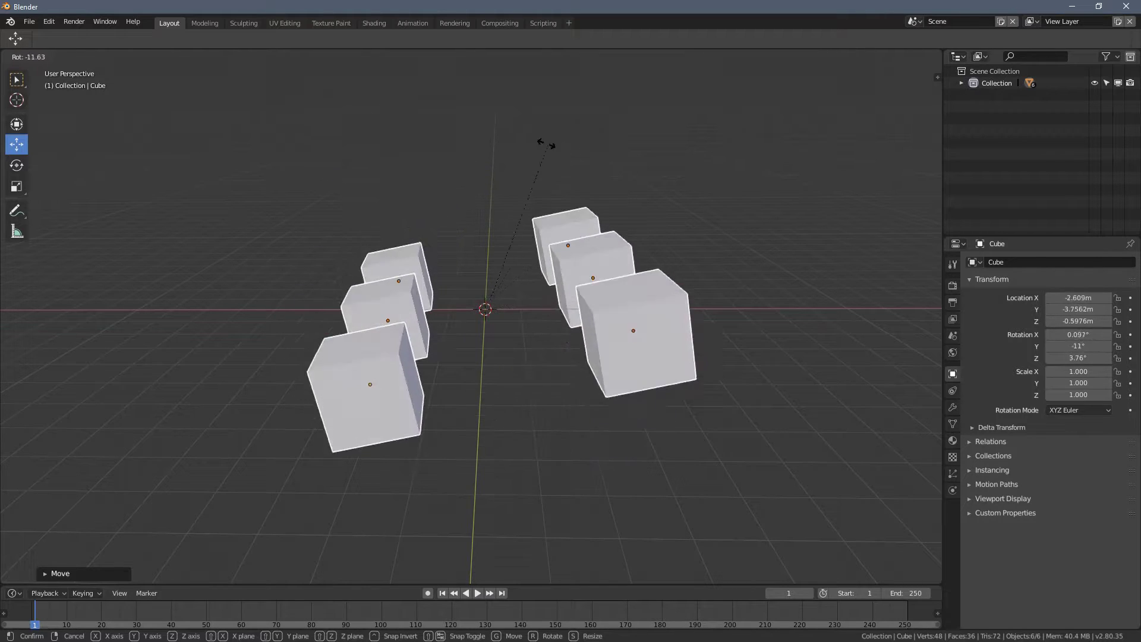
key("Escape")
middle_click_drag(511, 274, 618, 319)
key("g")
left_click(464, 233)
middle_click_drag(464, 236, 487, 279)
Step: Switch to the Rotate tool and view the cubes from above and a low angle
left_click(16, 166)
middle_click_drag(477, 236, 482, 294)
middle_click_drag(531, 208, 537, 353)
Step: Duplicate the six cubes with Shift+D and place the copies above the originals
scroll(549, 392, "down", 2)
key("shift+d")
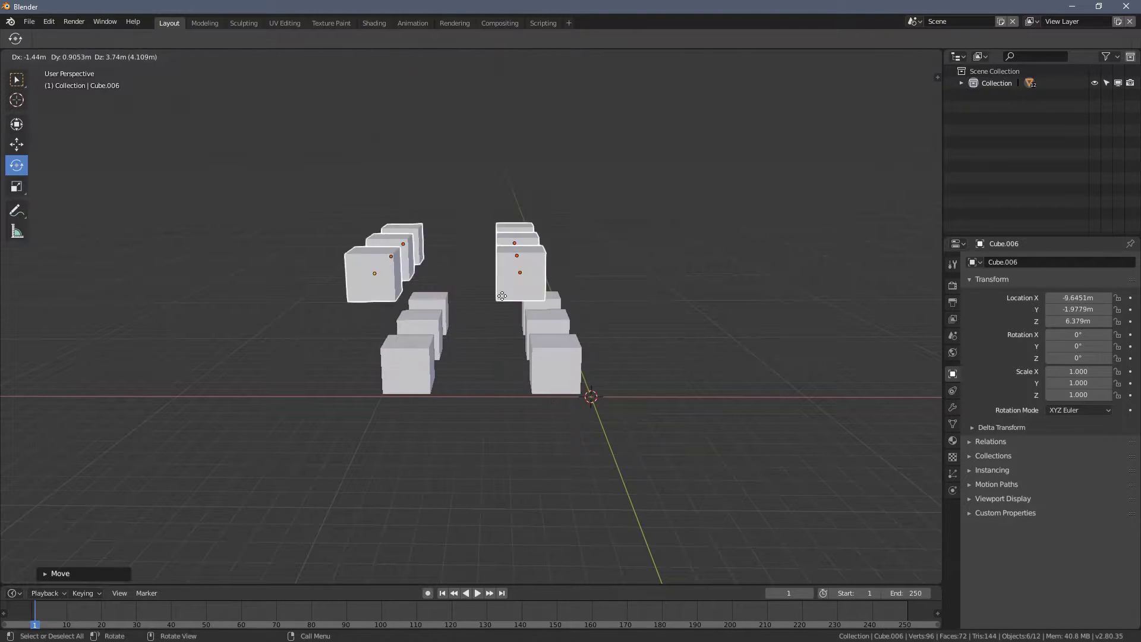
left_click(452, 205)
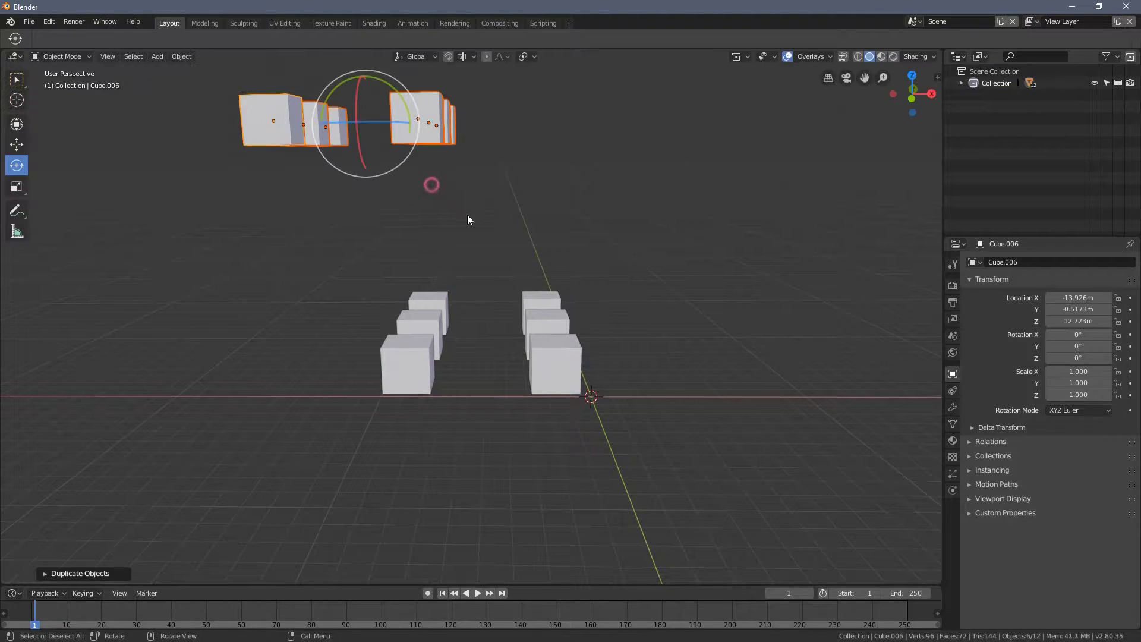
Step: Shift-click cubes, adjusting the selection until all twelve cubes are selected
middle_click_drag(450, 324, 441, 313)
left_click(440, 297, "shift")
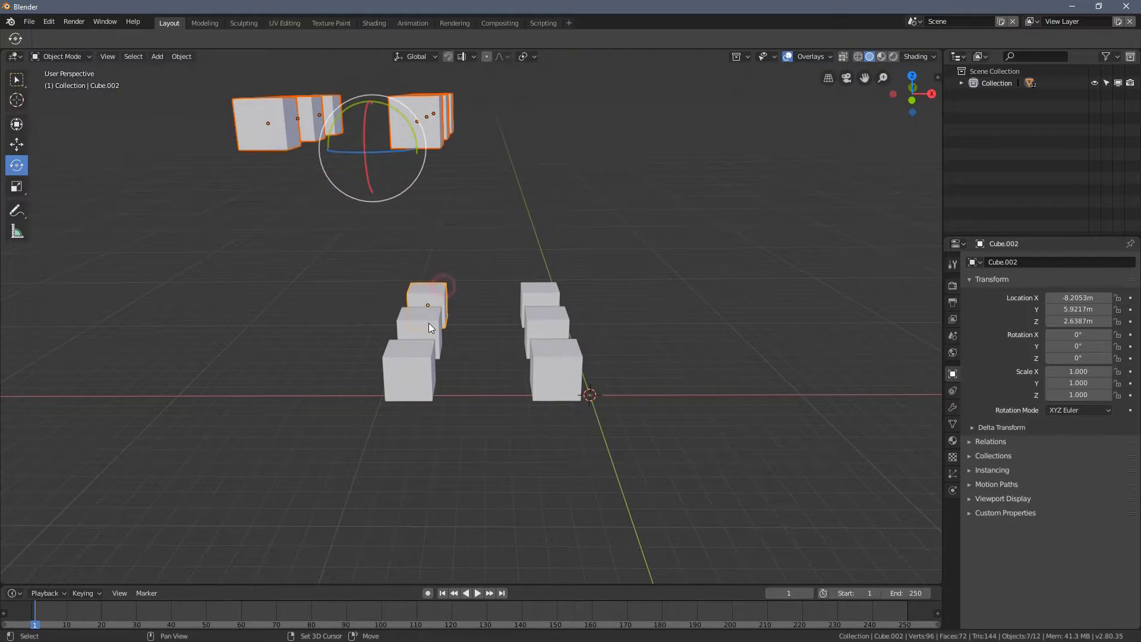
left_click(429, 323, "shift")
left_click(411, 368, "shift")
left_click(553, 374, "shift")
left_click(544, 324, "shift")
left_click(533, 295, "shift")
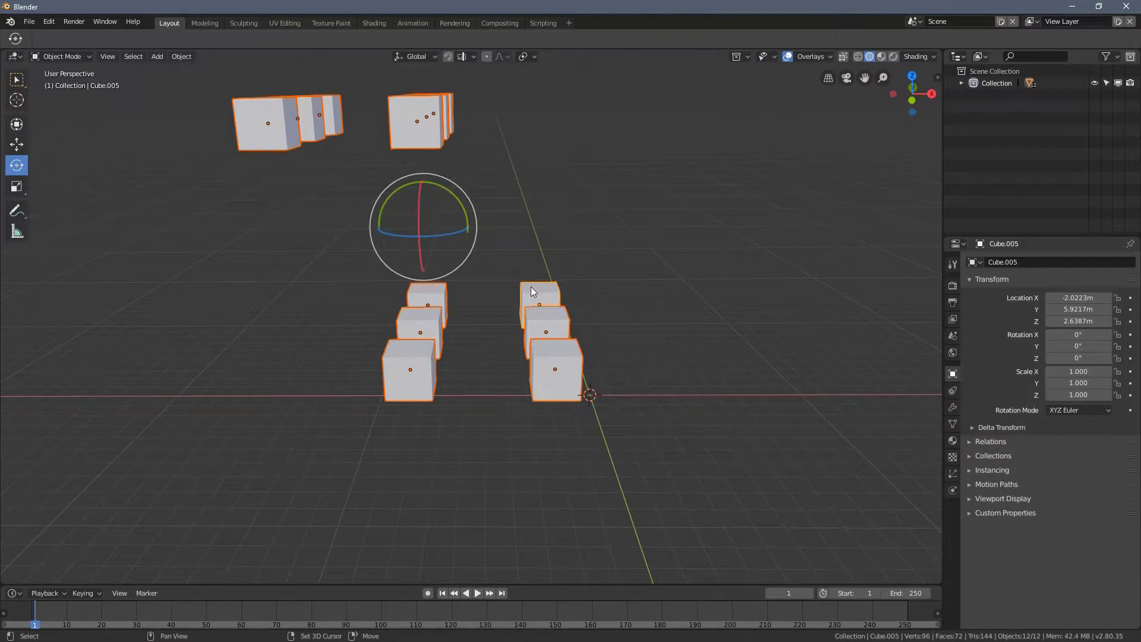
left_click(535, 291, "shift")
left_click(548, 331, "shift")
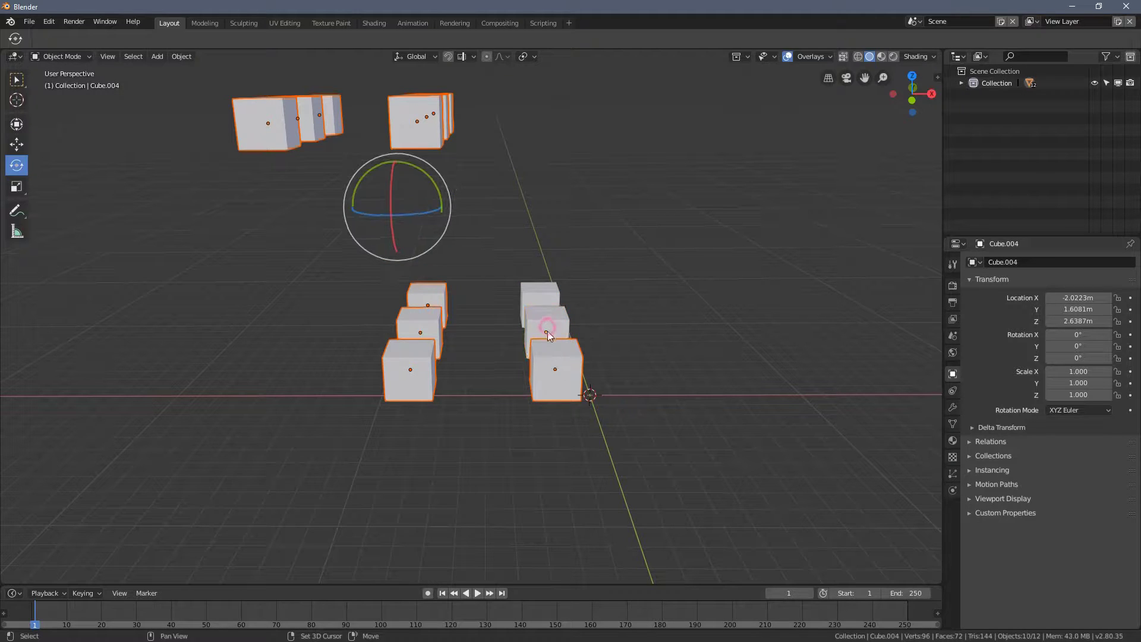
left_click(559, 369, "shift")
middle_click_drag(418, 362, 505, 296)
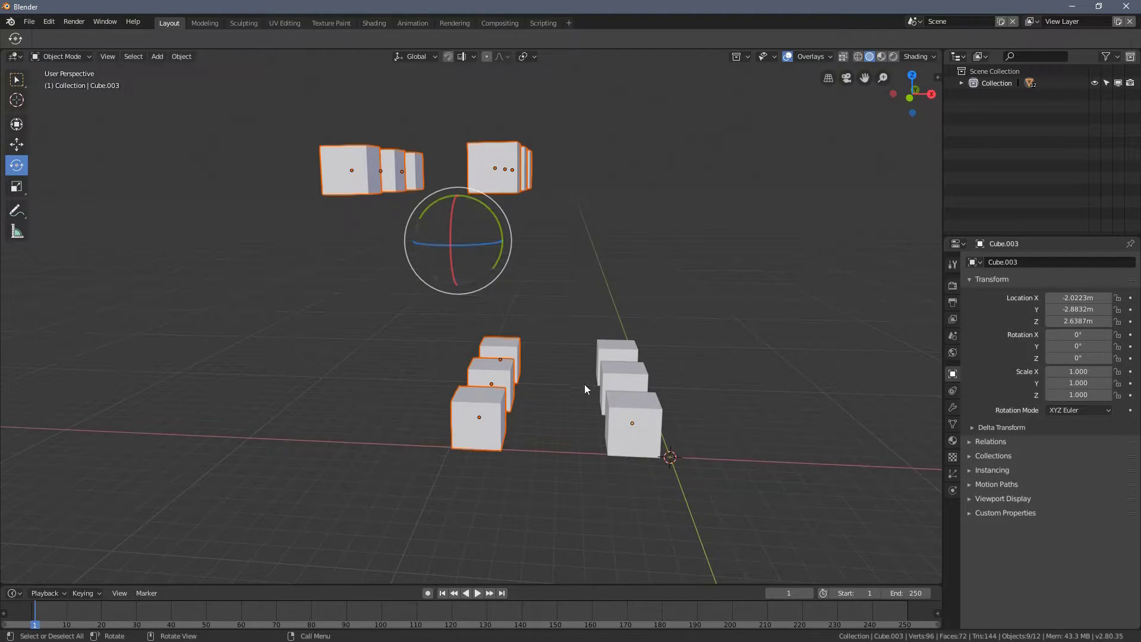
left_click(626, 392, "shift")
left_click(622, 372, "shift")
left_click(618, 351, "shift")
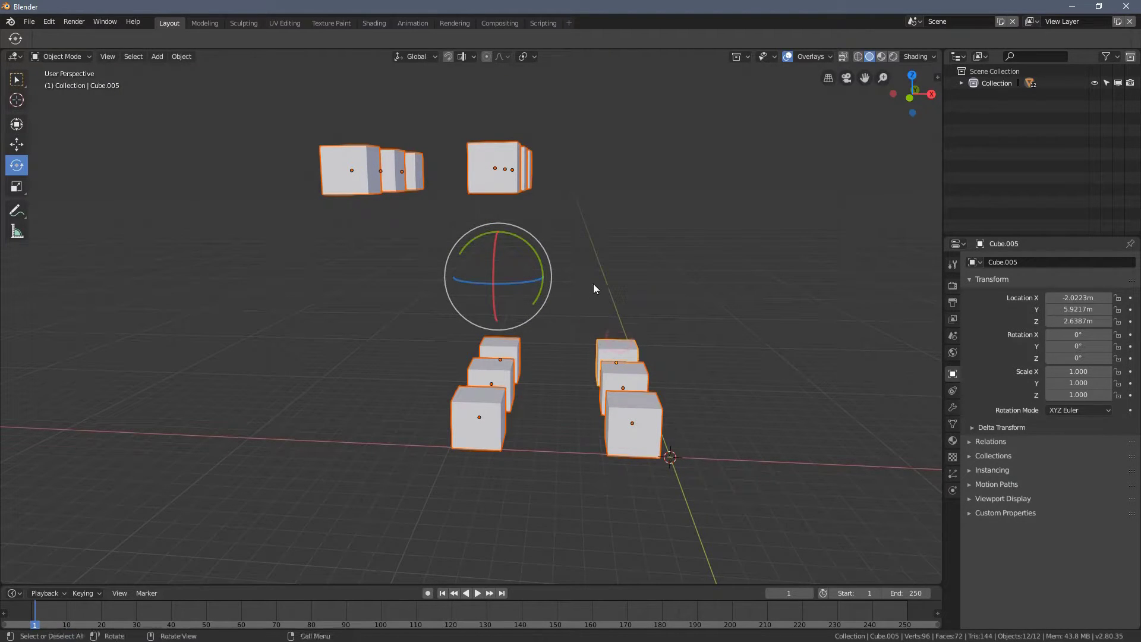
Step: Try a rotation of all twelve cubes, cancel it, and start rotating again
key("r")
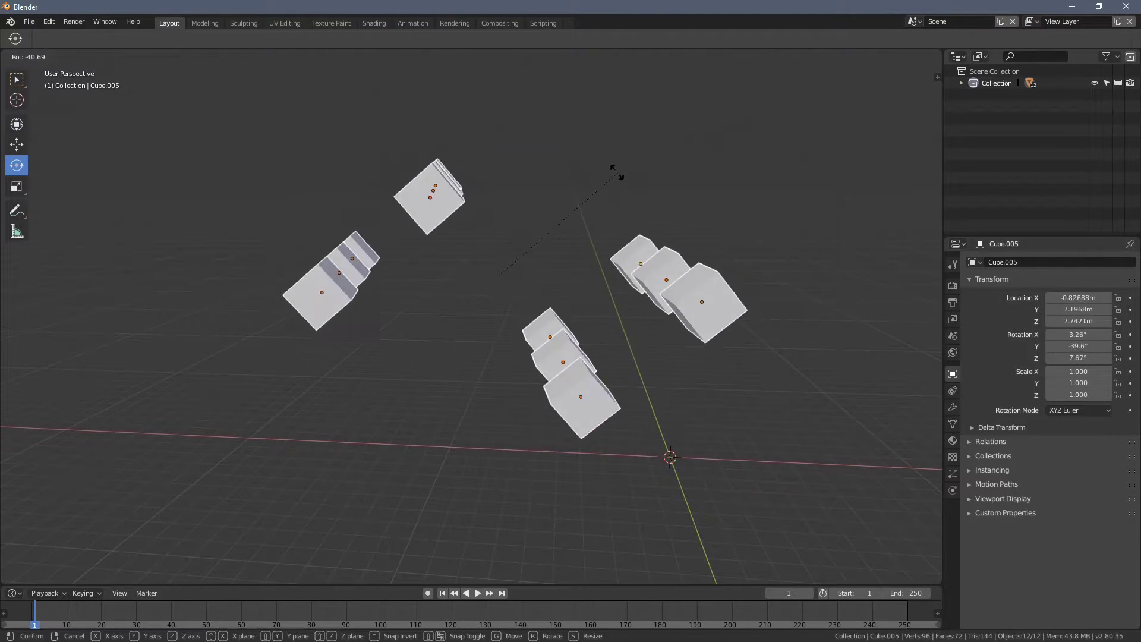
key("Escape")
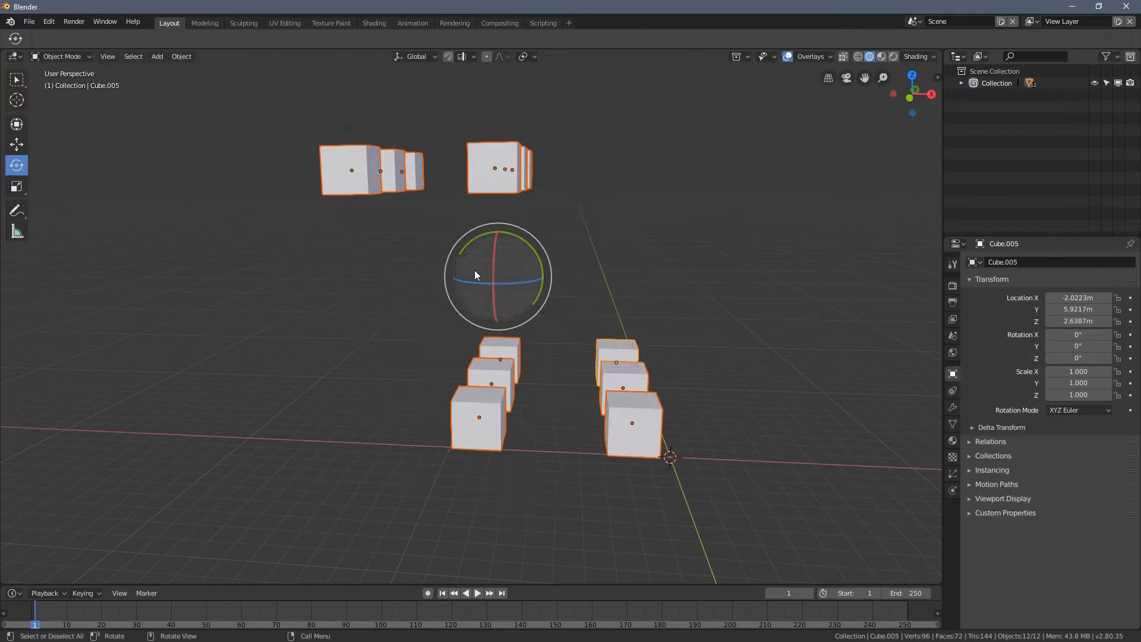
mouse_move(558, 308)
middle_mouse_down()
mouse_move(470, 309)
mouse_move(545, 320)
mouse_move(546, 305)
middle_mouse_up()
key("r")
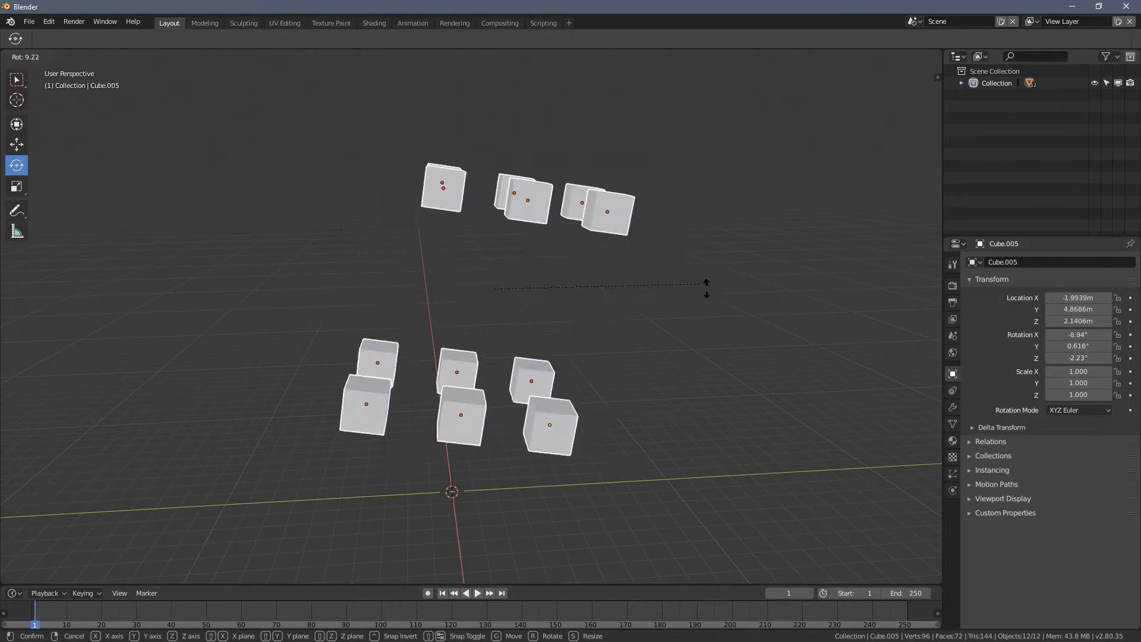
key("Escape")
left_click(26, 189)
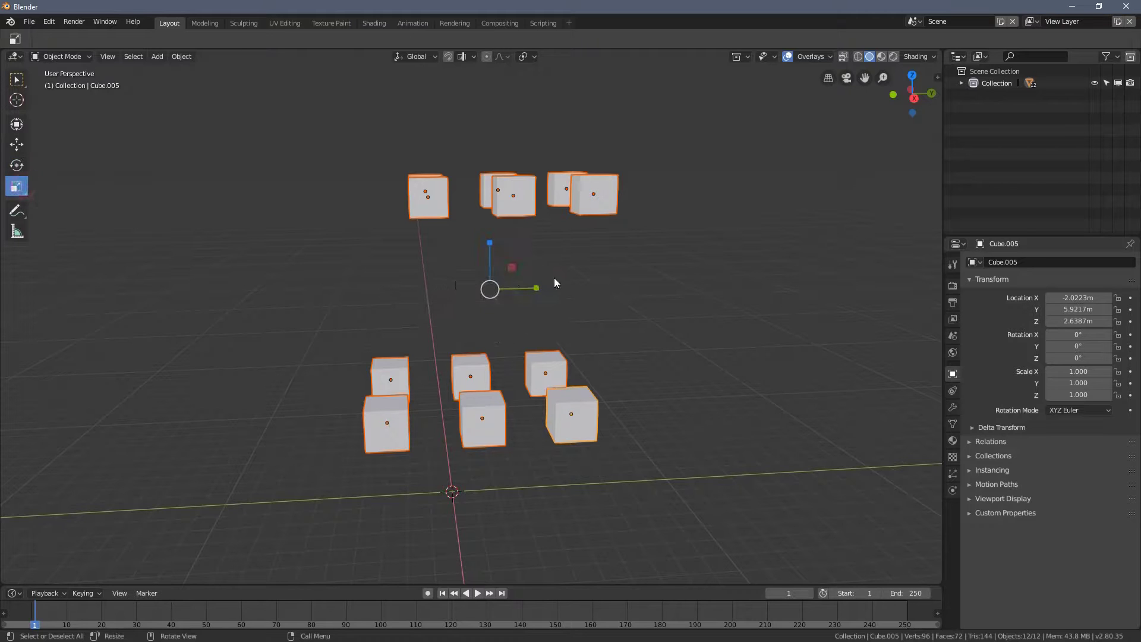
mouse_move(536, 287)
left_mouse_down()
mouse_move(612, 277)
mouse_move(539, 288)
left_mouse_up()
key("s")
right_click(522, 237)
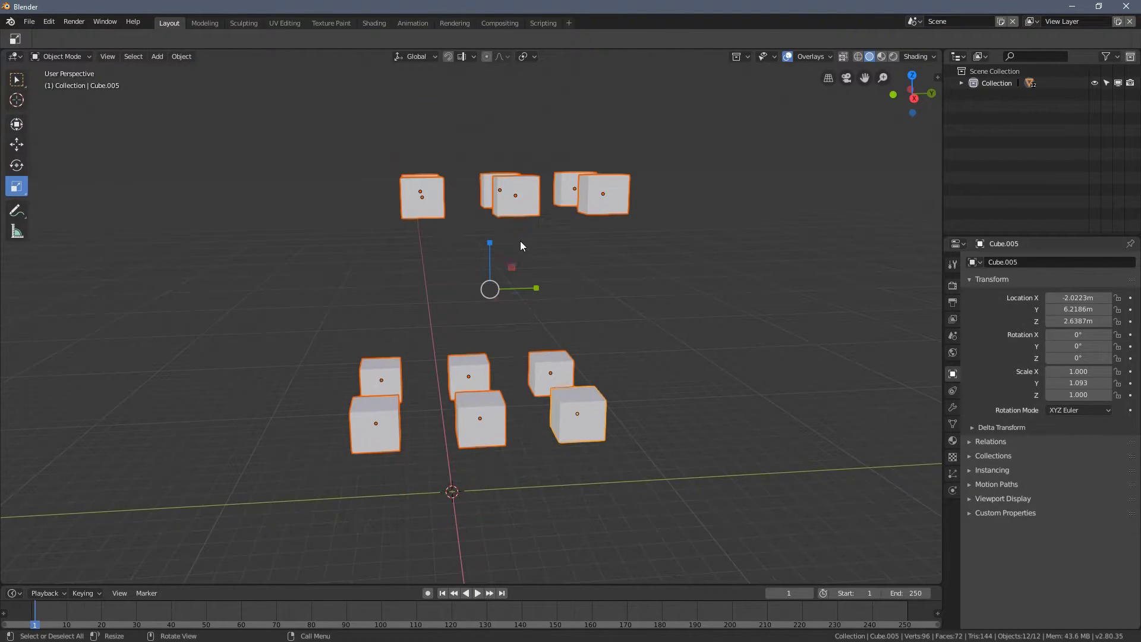
left_click(18, 145)
middle_click_drag(540, 285, 468, 314)
left_click_drag(468, 315, 458, 288)
middle_click_drag(543, 358, 570, 334)
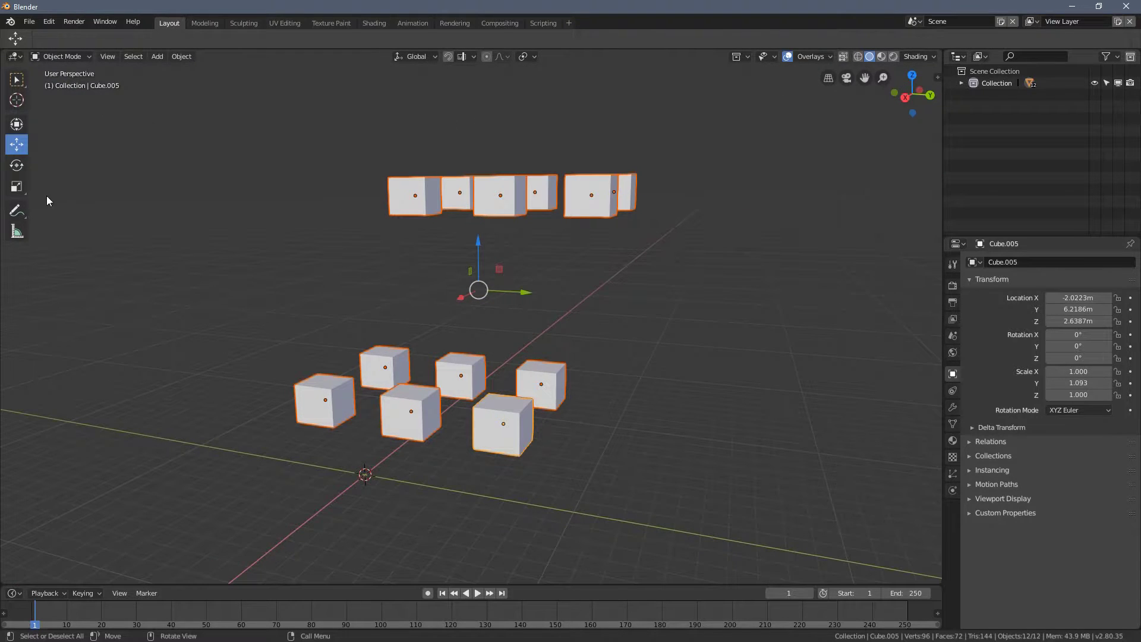
left_click(18, 166)
middle_click_drag(452, 289, 487, 291)
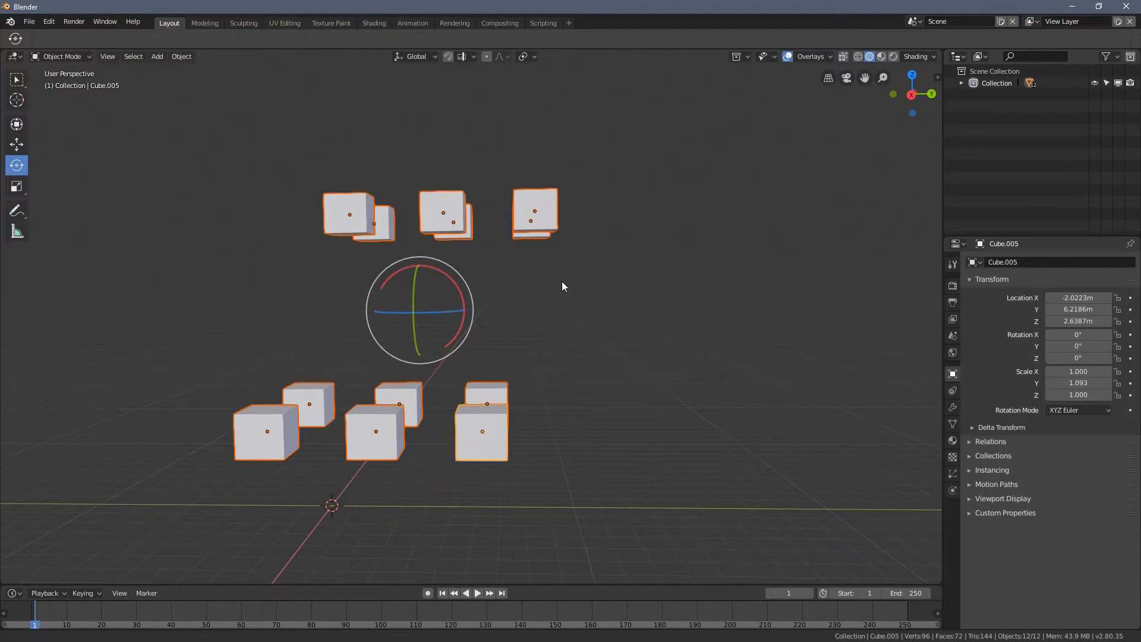
middle_click_drag(570, 287, 611, 293)
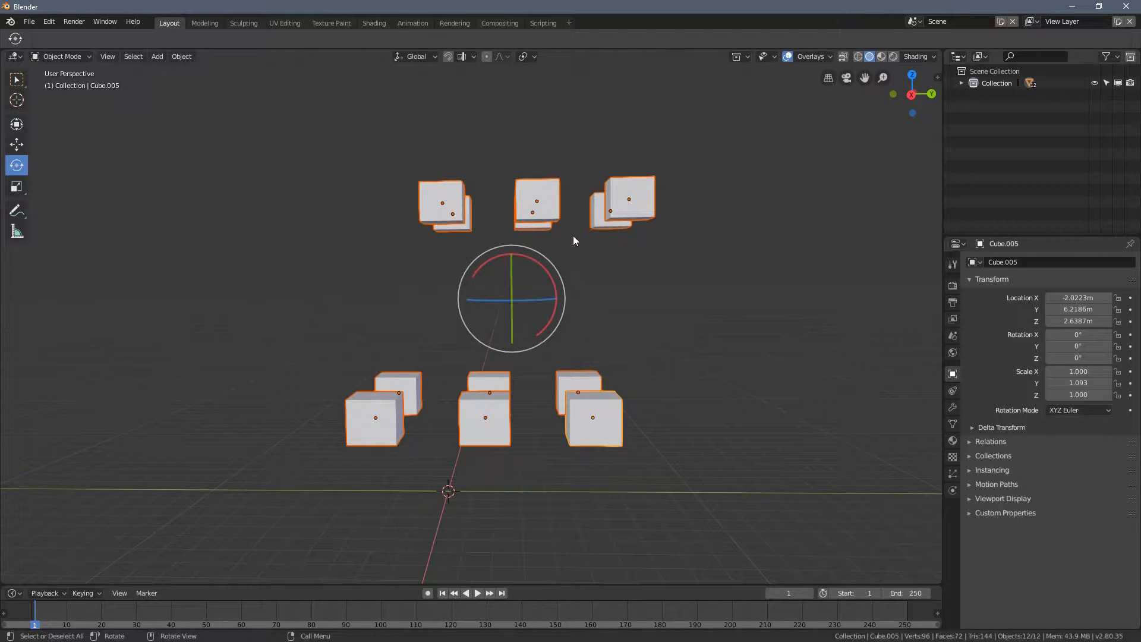
key("r")
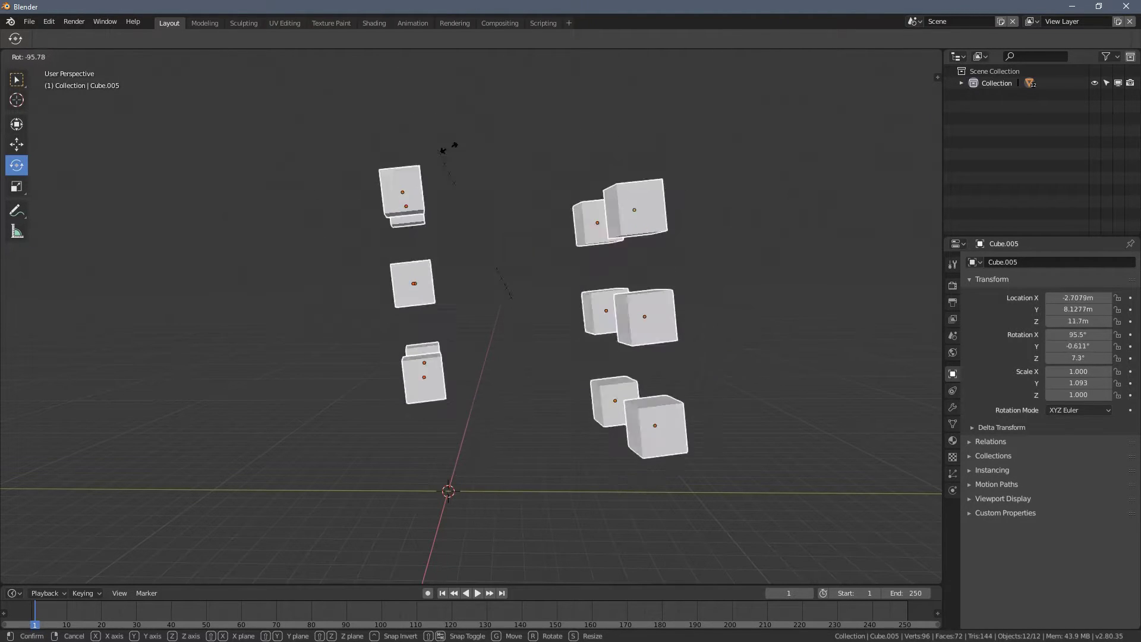
right_click(643, 227)
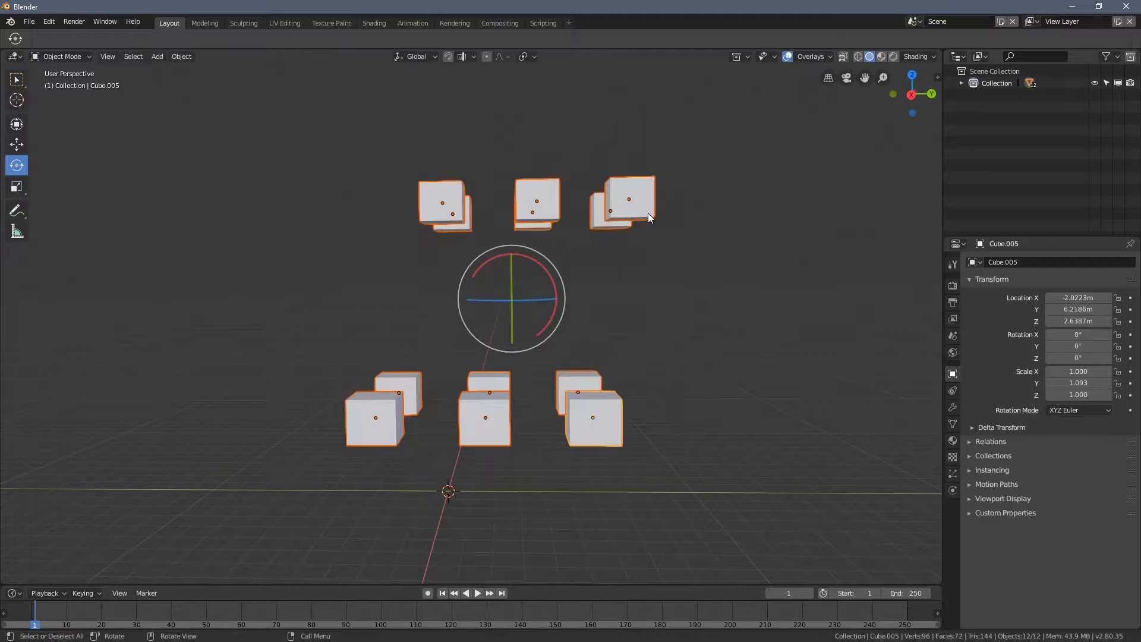
middle_click_drag(514, 301, 341, 390)
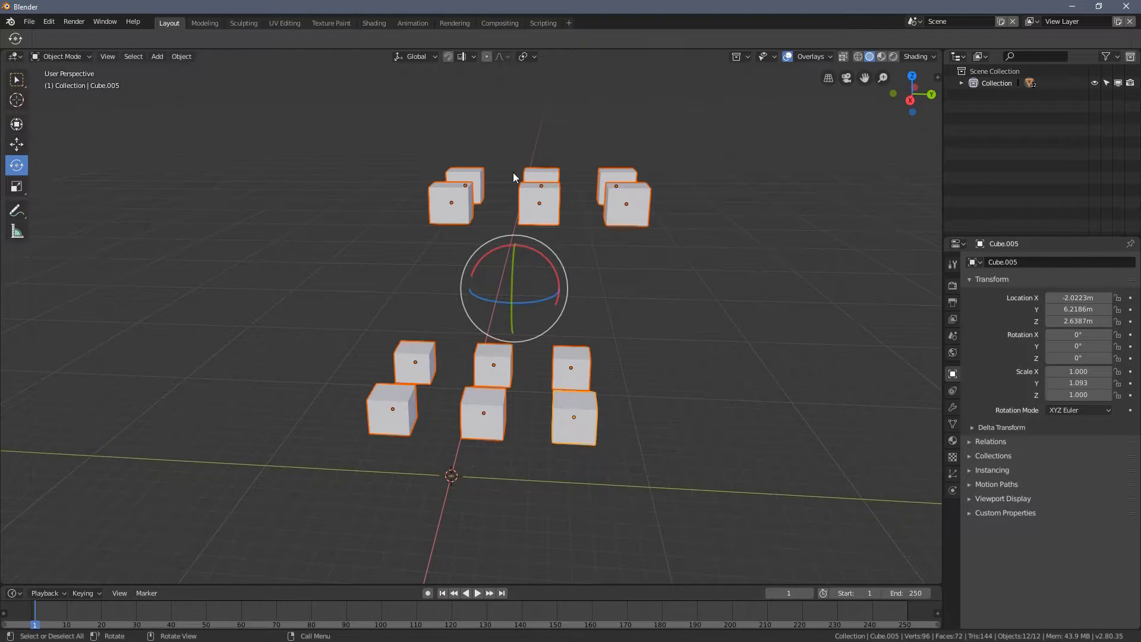
middle_click_drag(439, 308, 553, 113)
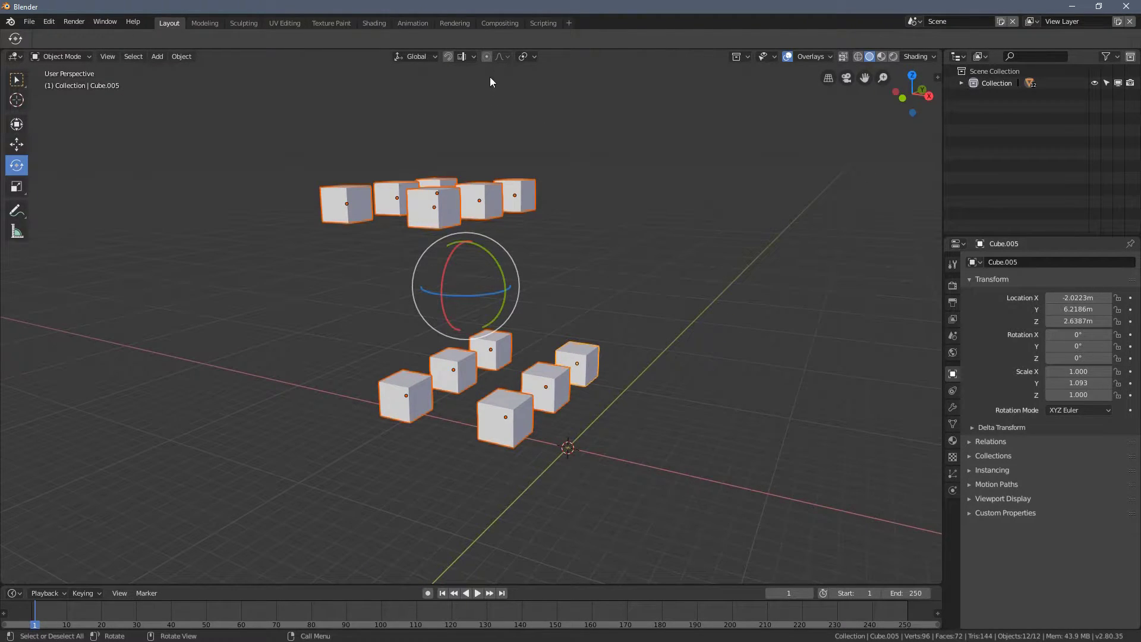
Step: Set the Pivot Point to Individual Origins for the twelve cubes
left_click(532, 57)
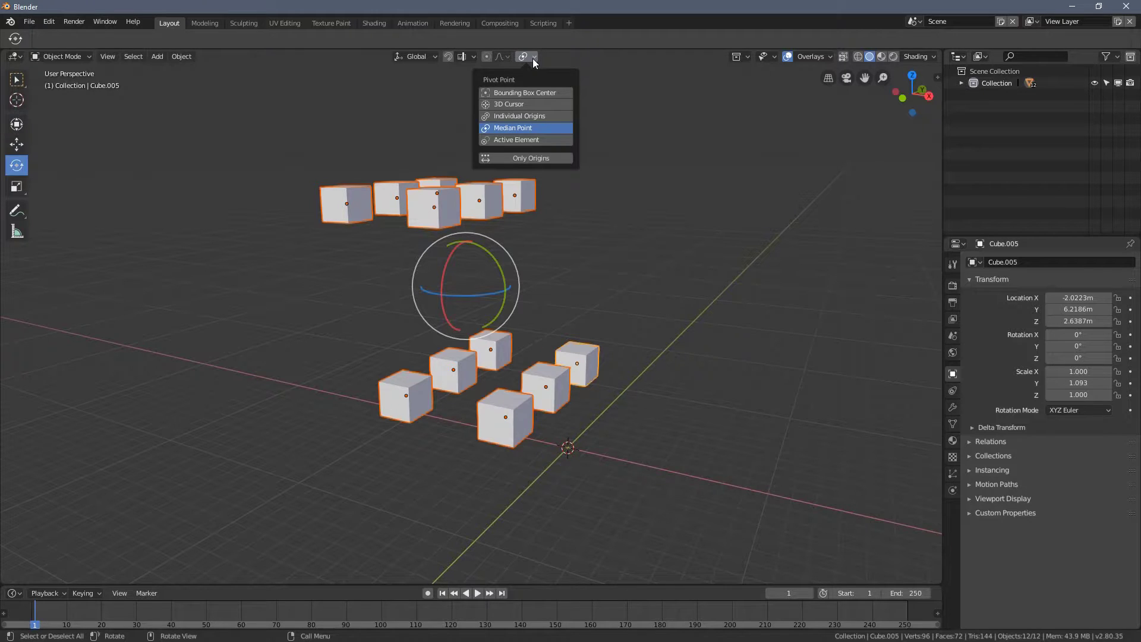
left_click(546, 119)
middle_click_drag(627, 228, 546, 262)
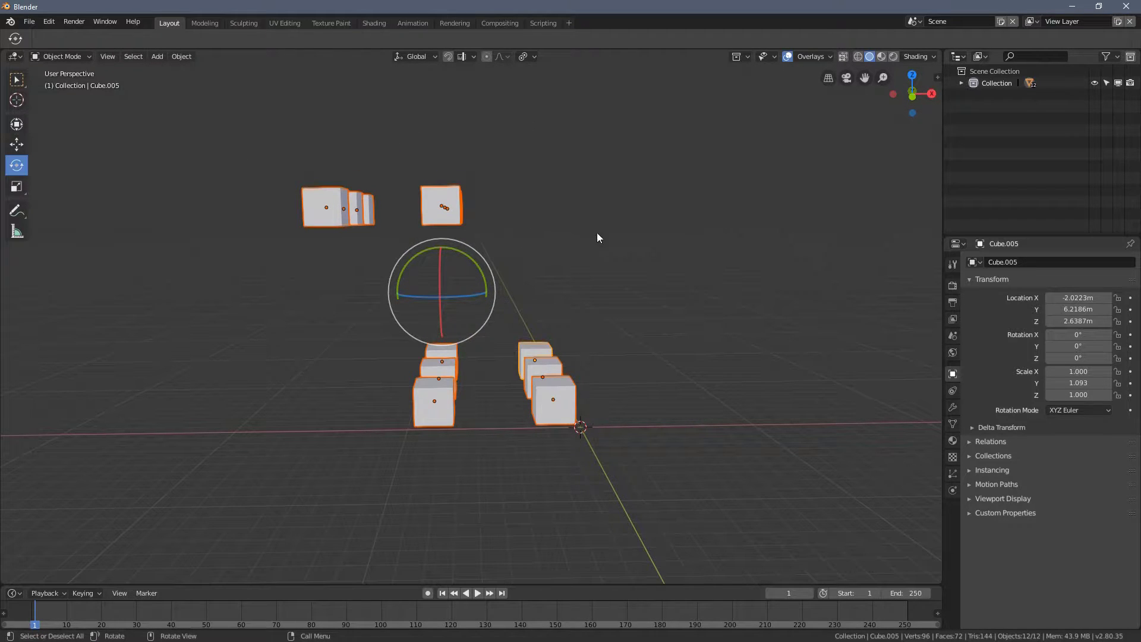
middle_click_drag(597, 233, 601, 243)
Step: Try free trackball rotations with R R and cancel each, keeping cubes at 0°
key("r")
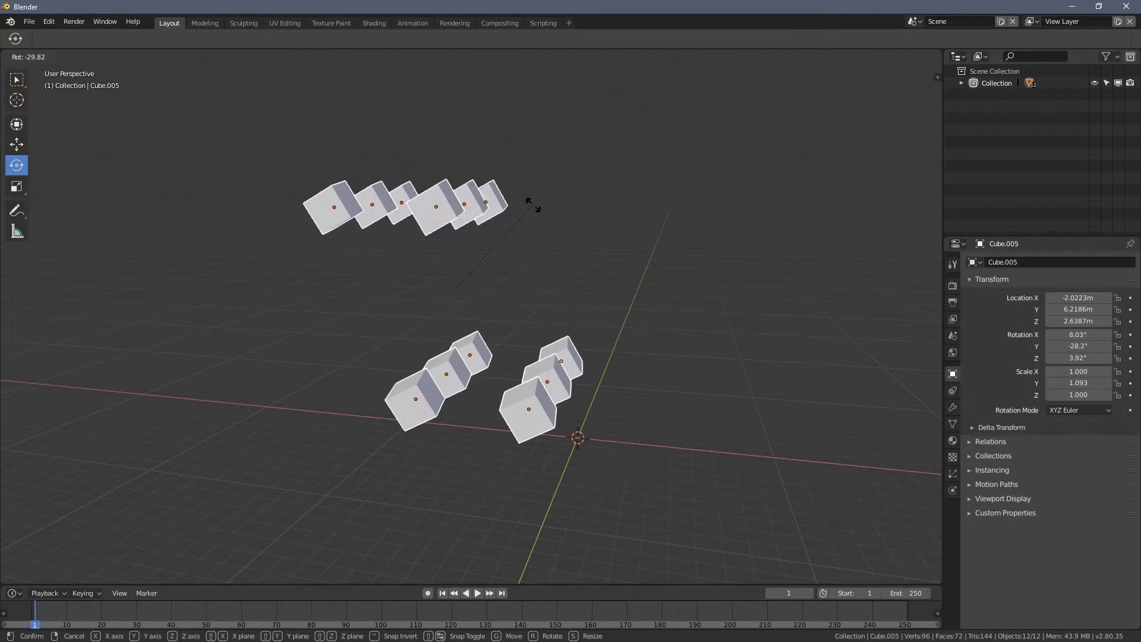
key("r")
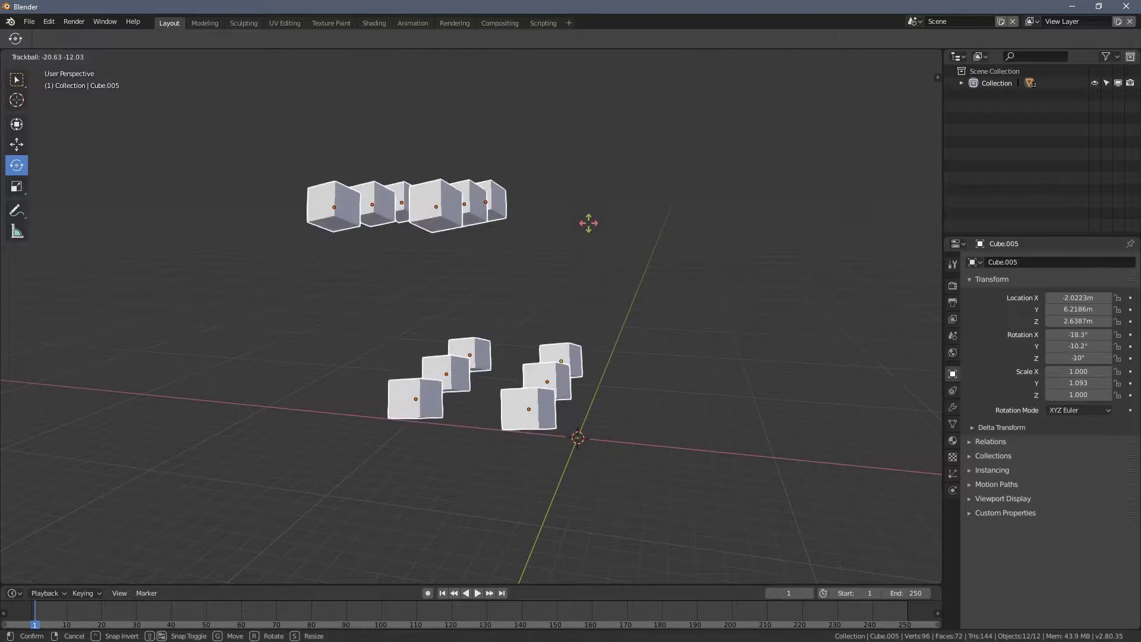
right_click(539, 215)
middle_click_drag(571, 226, 613, 236)
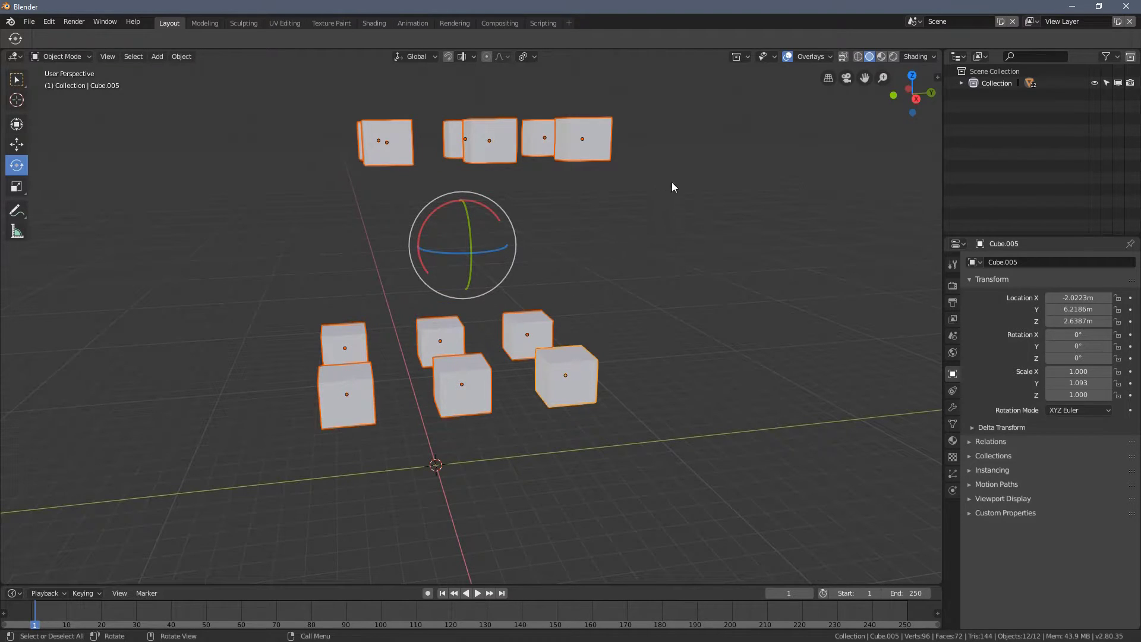
key("r")
key("r")
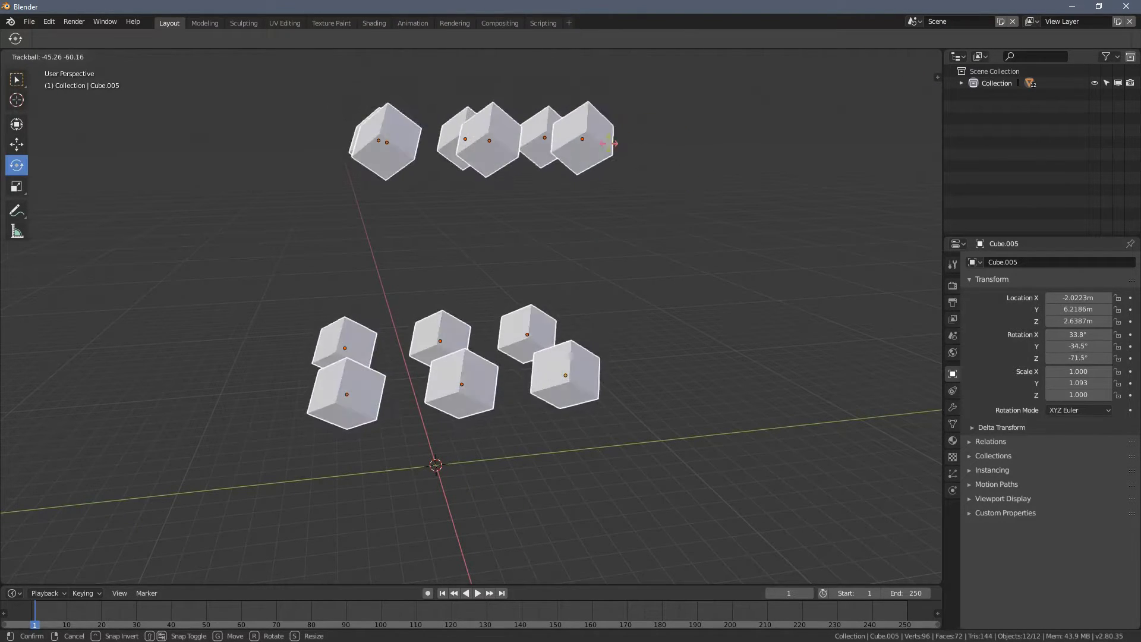
right_click(441, 269)
middle_click_drag(441, 269, 183, 238)
Step: Scale all twelve cubes down in place to 0.703 using the Scale tool
left_click(26, 190)
middle_click_drag(117, 209, 563, 272)
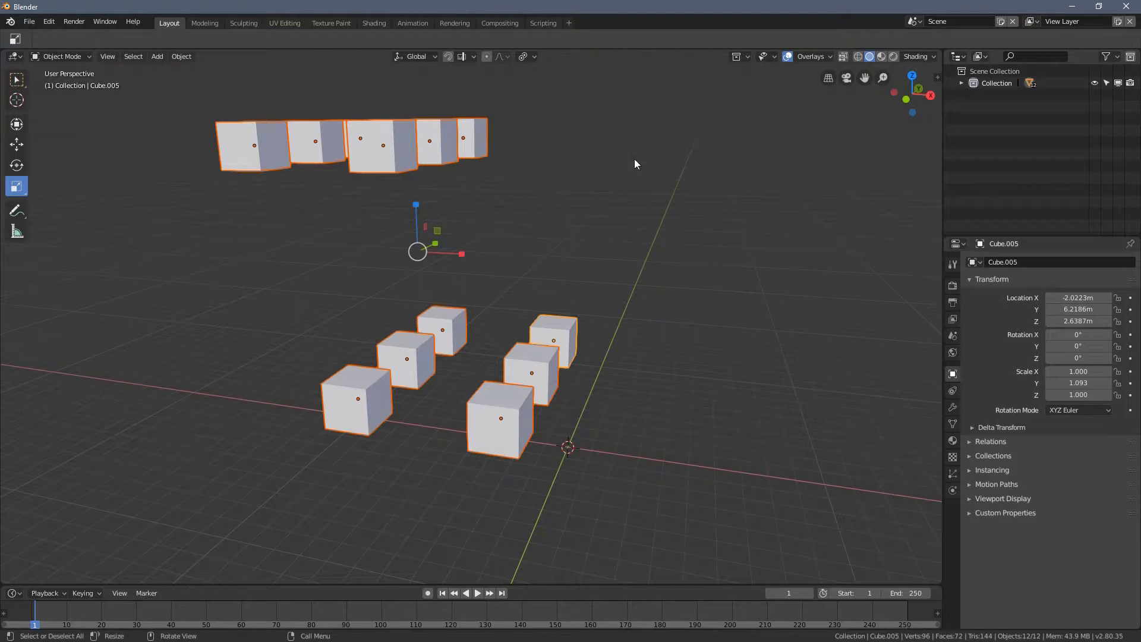
key("s")
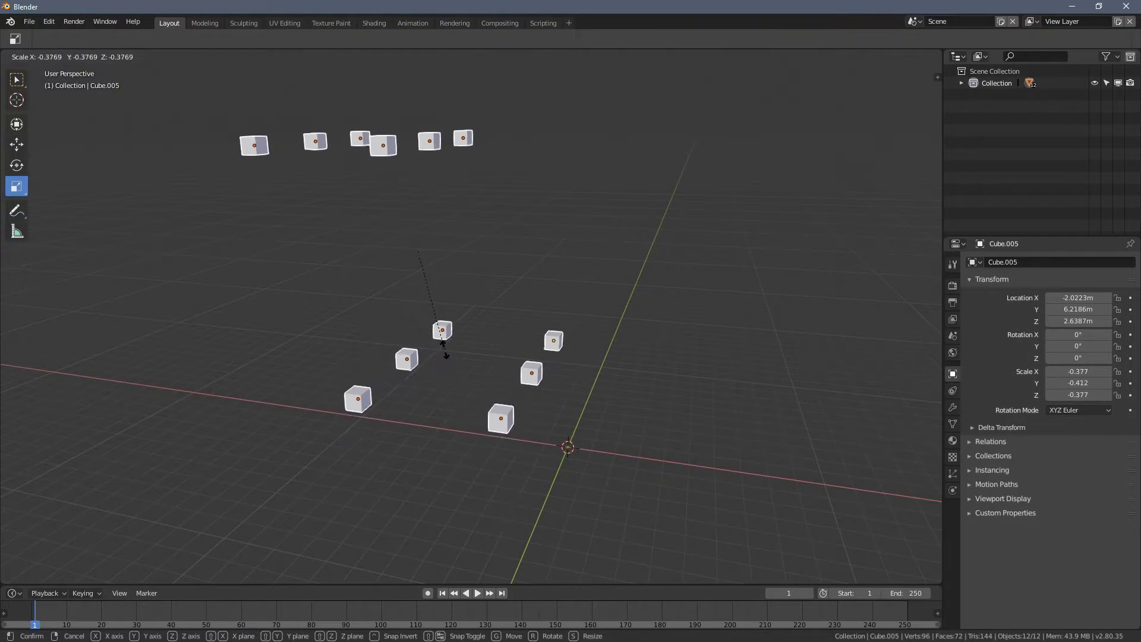
right_click(561, 379)
middle_click_drag(561, 379, 700, 228)
key("s")
left_click(682, 209)
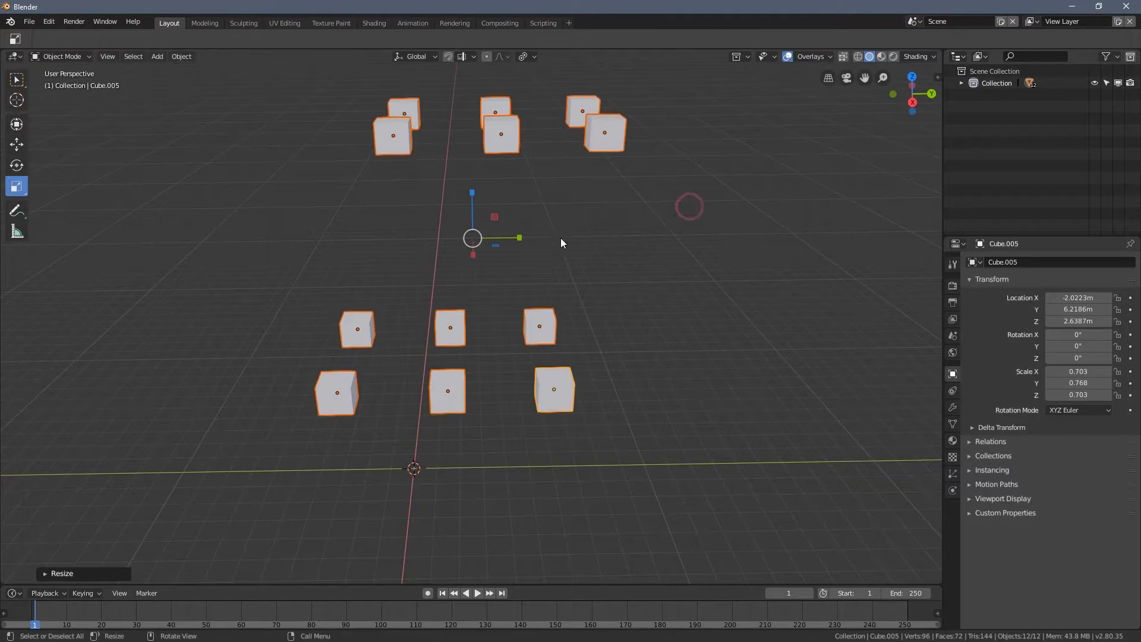
middle_click_drag(560, 247, 390, 373)
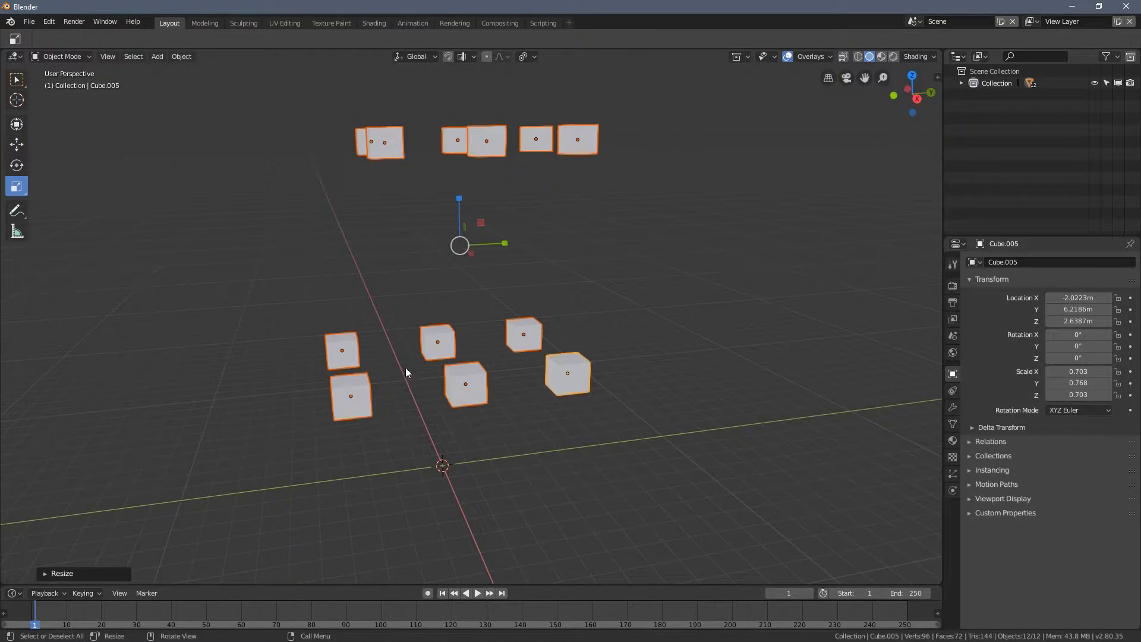
middle_click_drag(600, 381, 498, 145)
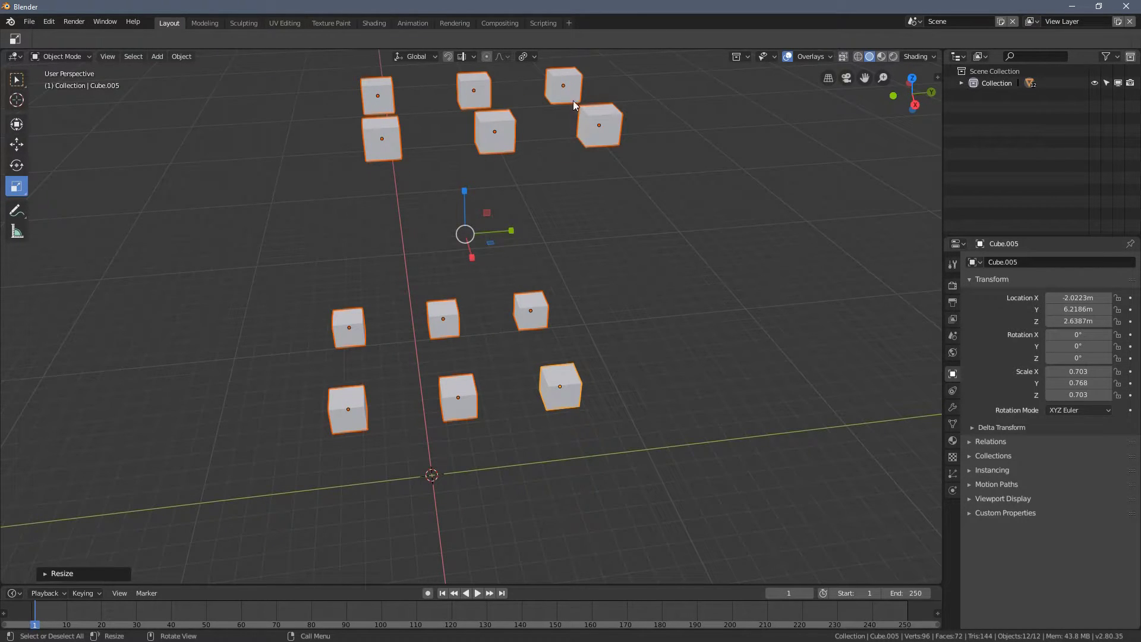
mouse_move(576, 242)
middle_mouse_down()
mouse_move(568, 280)
mouse_move(583, 291)
mouse_move(577, 261)
middle_mouse_up()
Step: Drag the cubes across the XY ground plane with the Move tool, undoing the last move
left_click(524, 57)
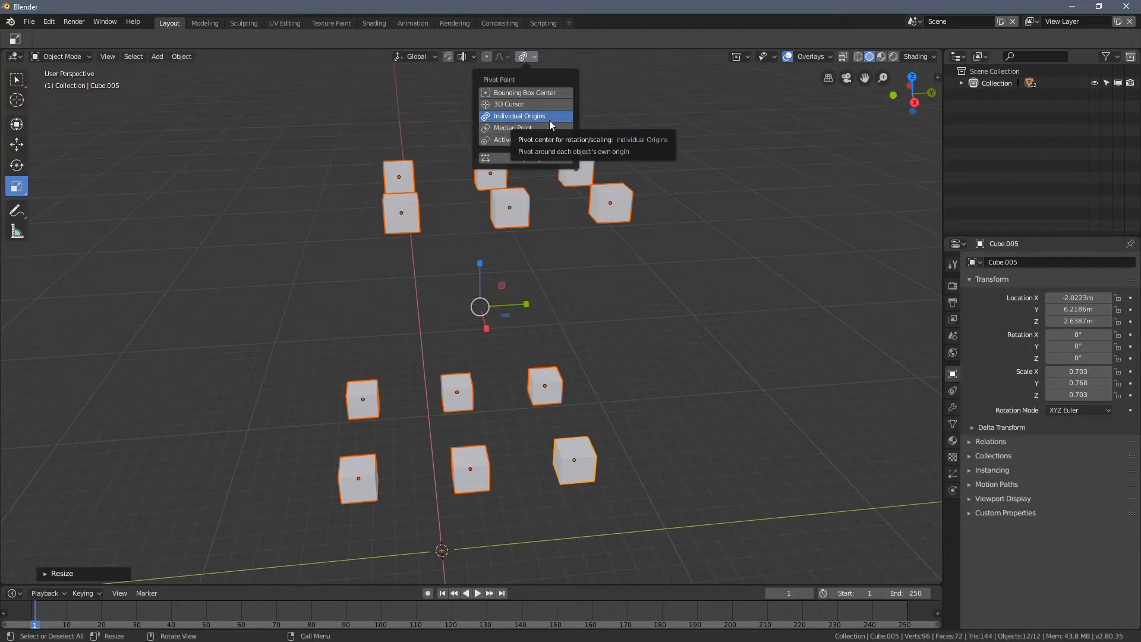
mouse_move(621, 304)
middle_mouse_down()
mouse_move(614, 293)
mouse_move(629, 293)
middle_mouse_up()
left_click(25, 146)
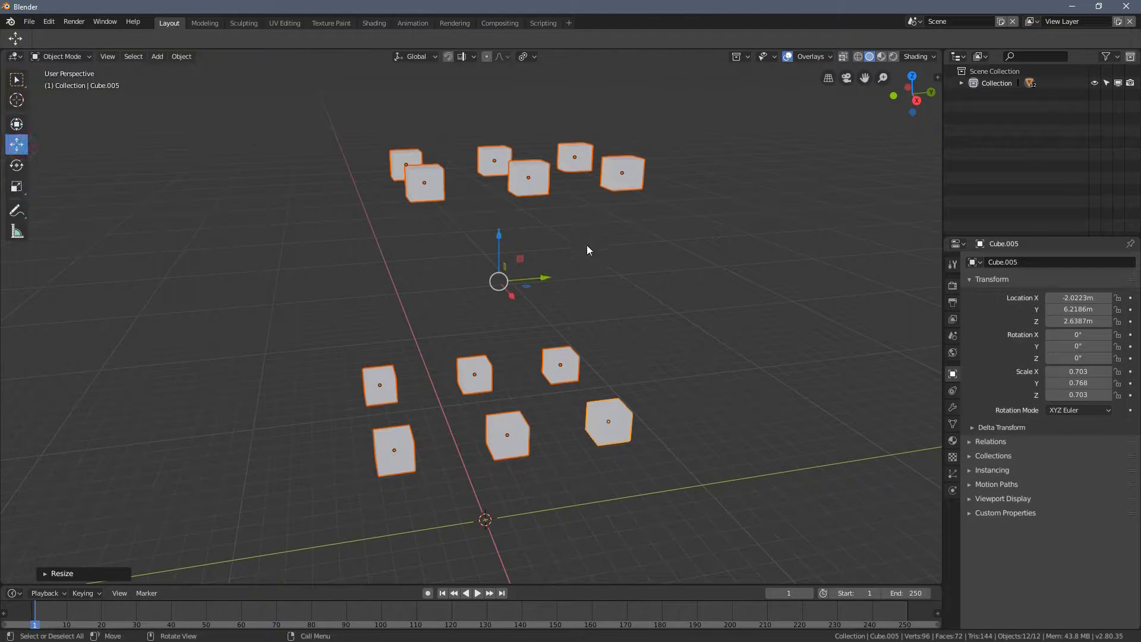
left_click_drag(529, 288, 515, 288)
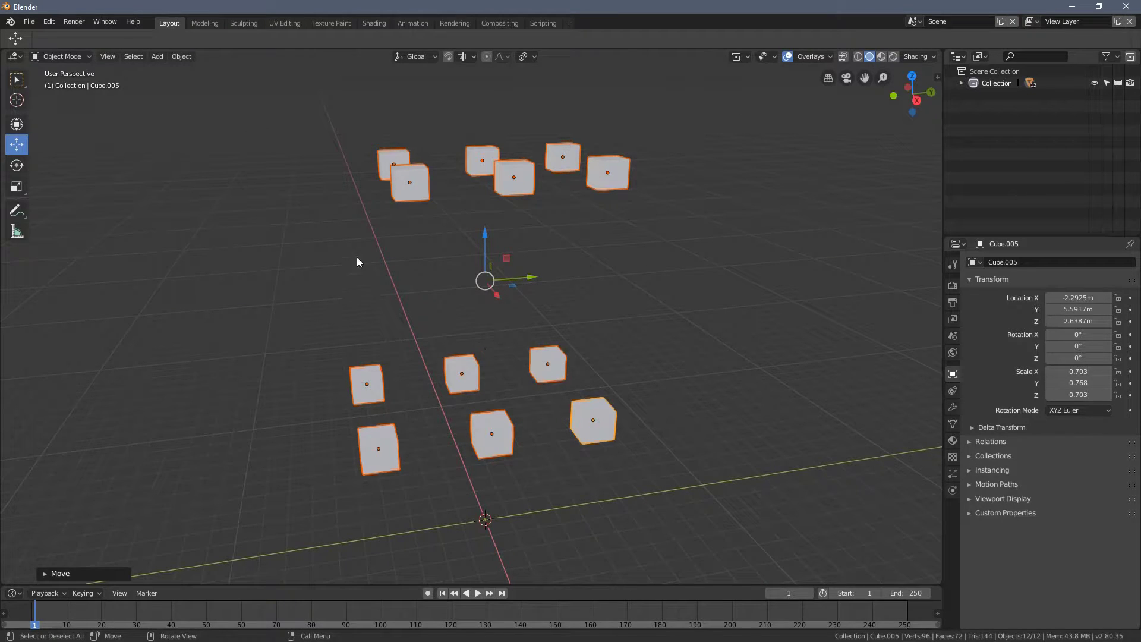
middle_click_drag(453, 361, 522, 277)
left_click_drag(506, 279, 535, 241)
right_click(534, 255)
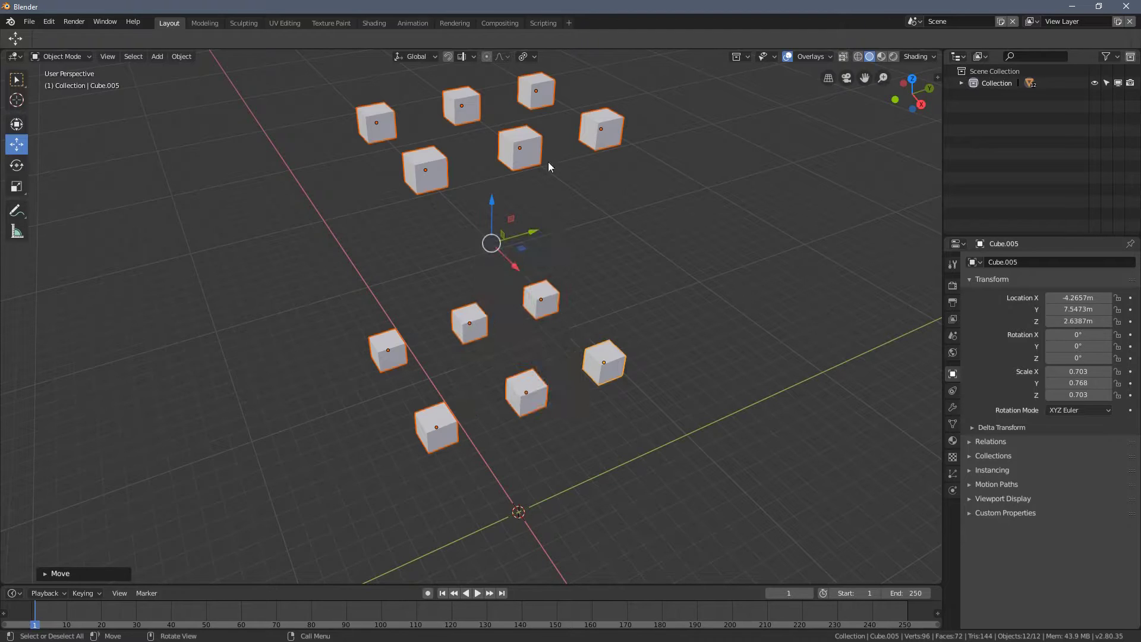
key("ctrl+z")
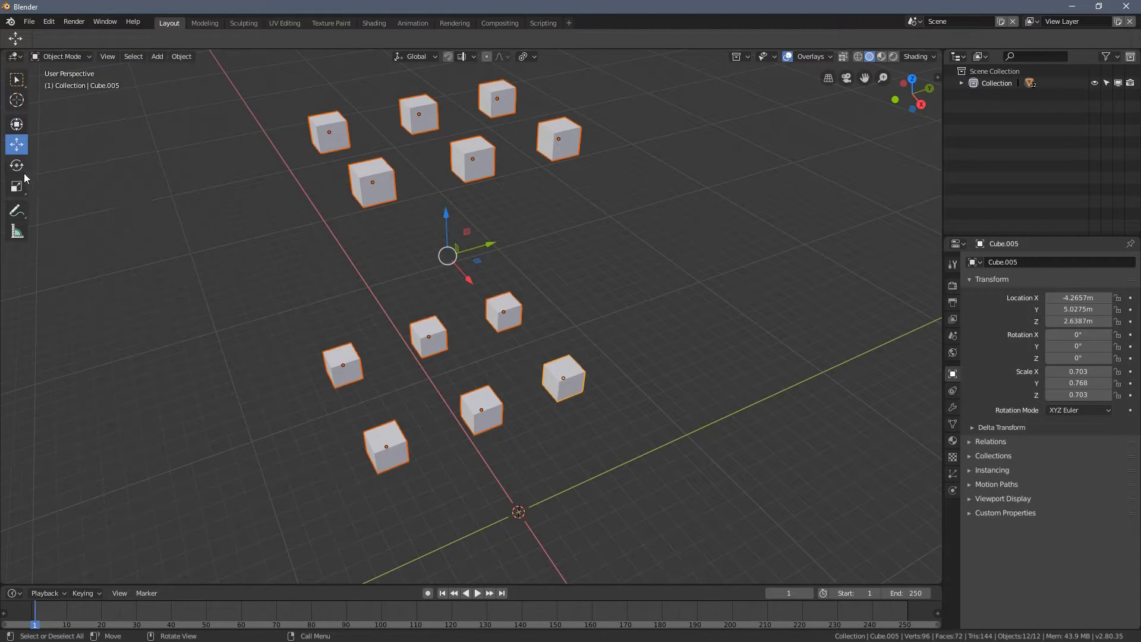
Step: Try a free trackball rotation of the cubes and cancel it
left_click(16, 166)
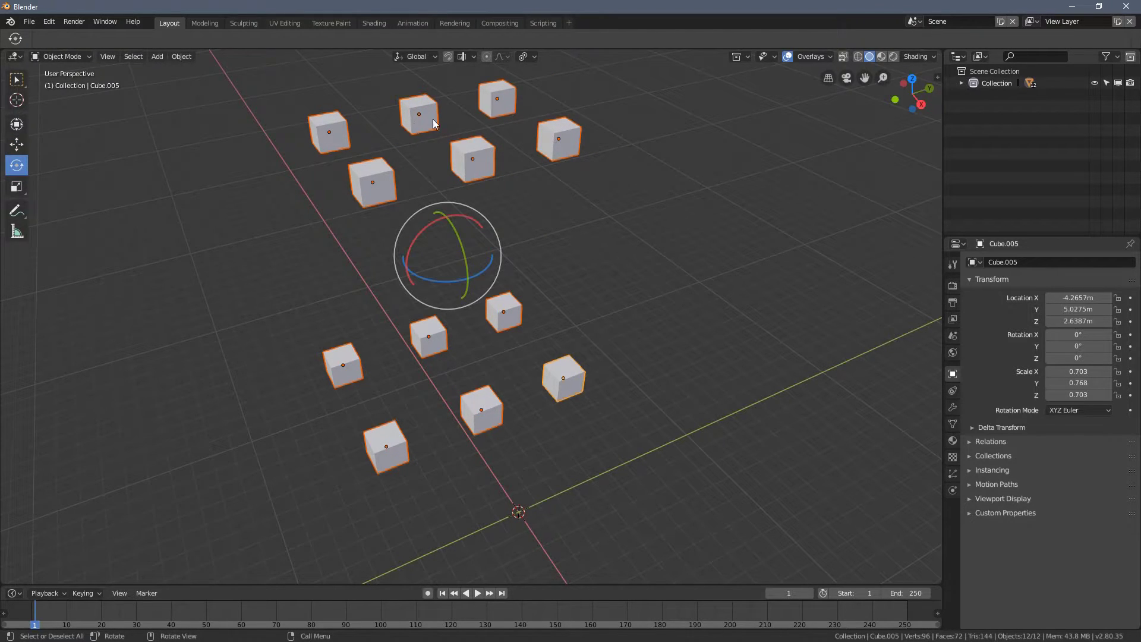
middle_click_drag(537, 191, 464, 182)
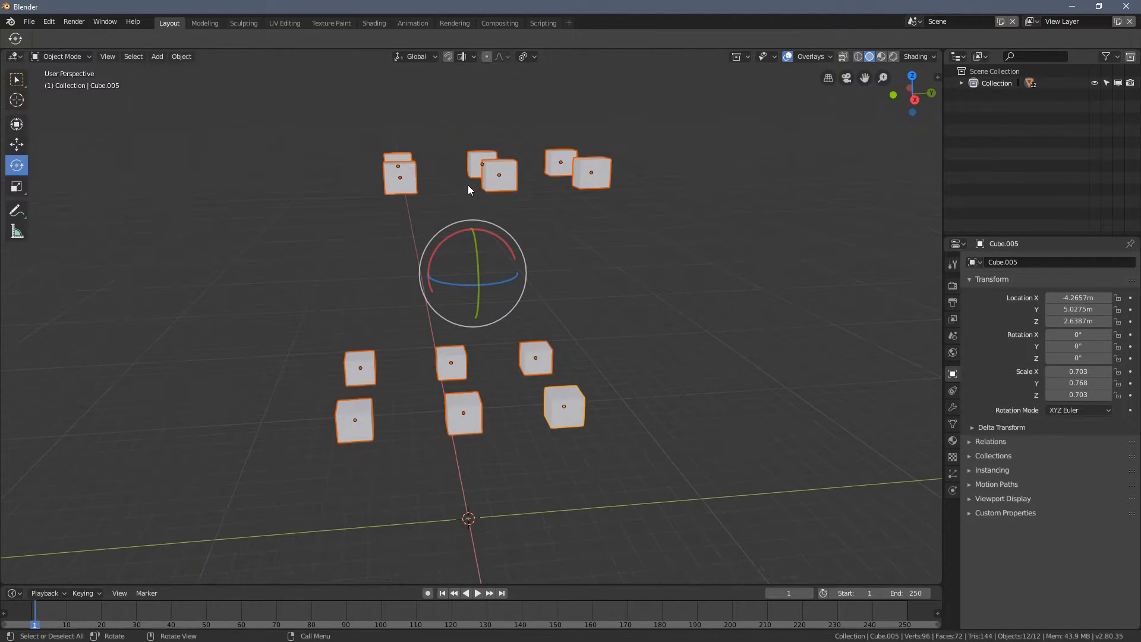
left_click_drag(505, 273, 541, 444)
key("Escape")
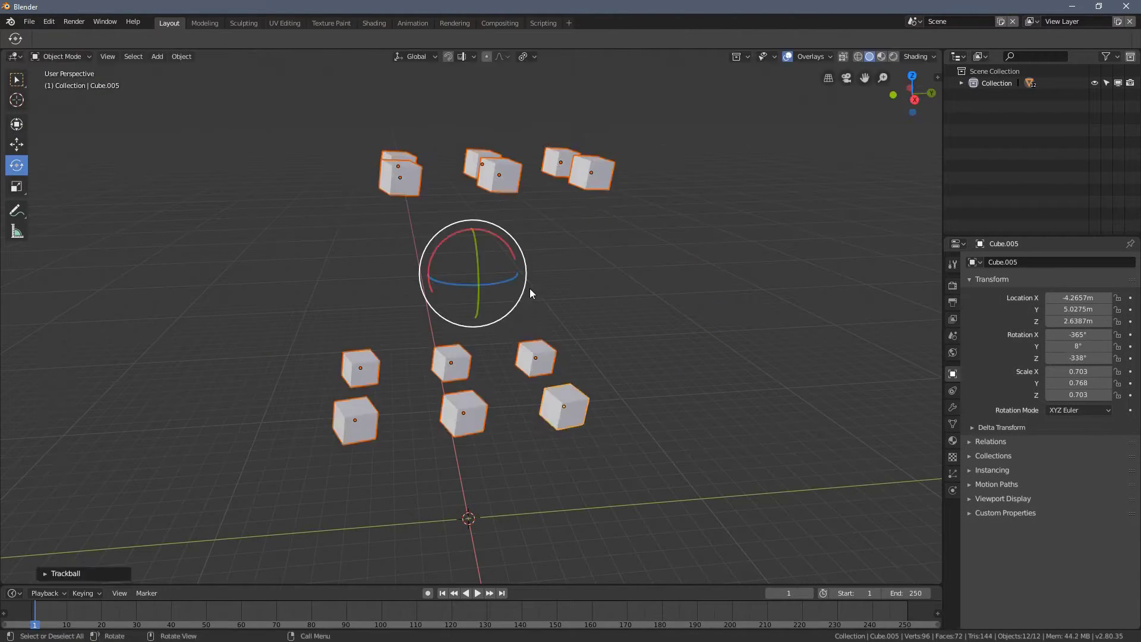
Step: Try stretching the cubes along Y and Z with the Scale tool, then revert both
left_click(17, 187)
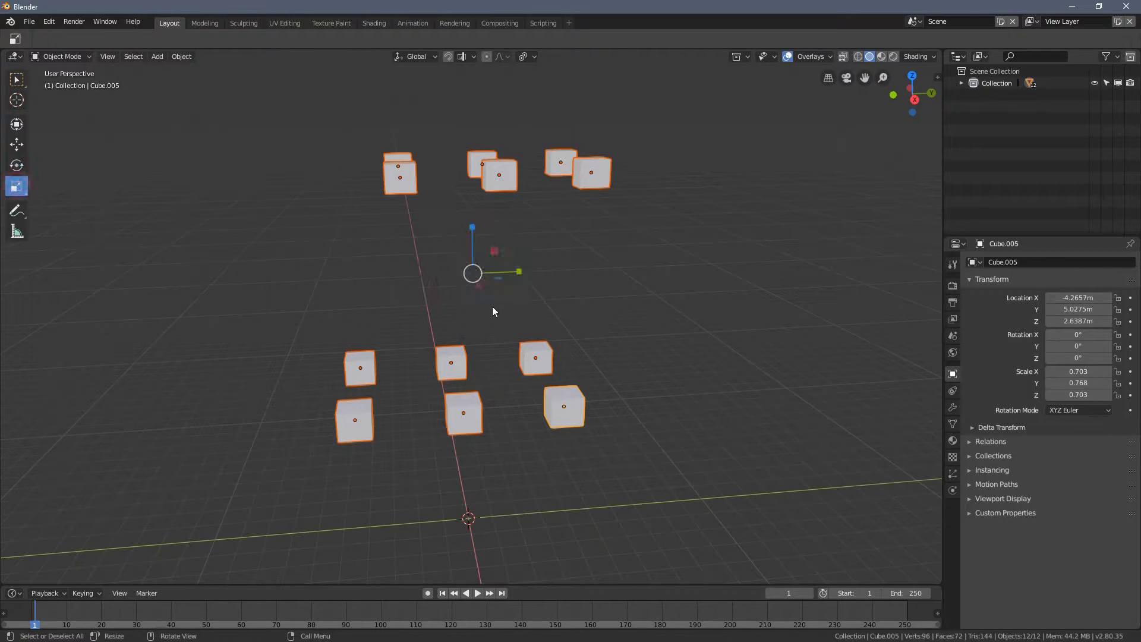
left_click_drag(528, 272, 498, 301)
left_click_drag(473, 238, 461, 204)
key("Escape")
middle_click_drag(529, 277, 583, 325)
key("ctrl+z")
middle_click_drag(562, 208, 515, 79)
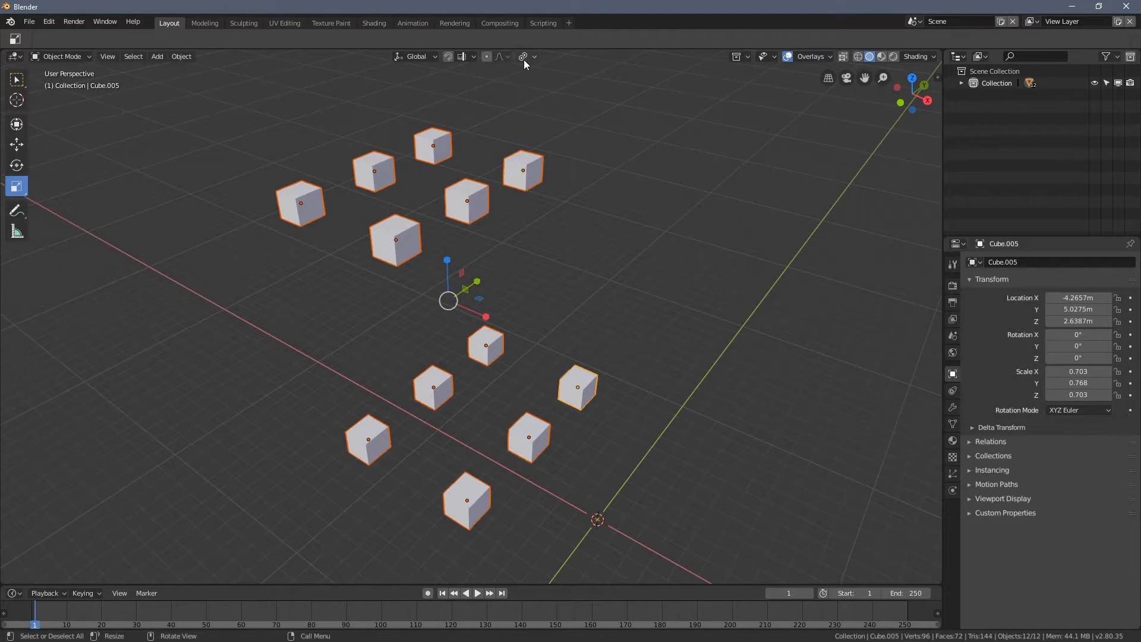
Step: Set the Pivot Point to 3D Cursor
left_click(524, 58)
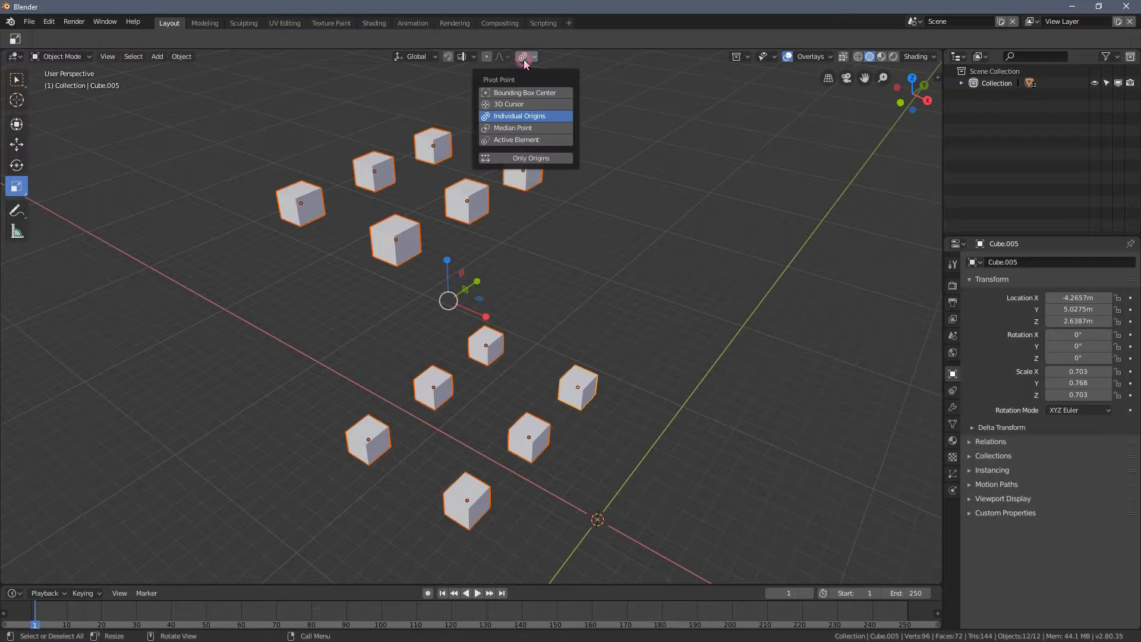
left_click(525, 105)
scroll(591, 357, "down", 1)
middle_click_drag(590, 355, 579, 287, "shift")
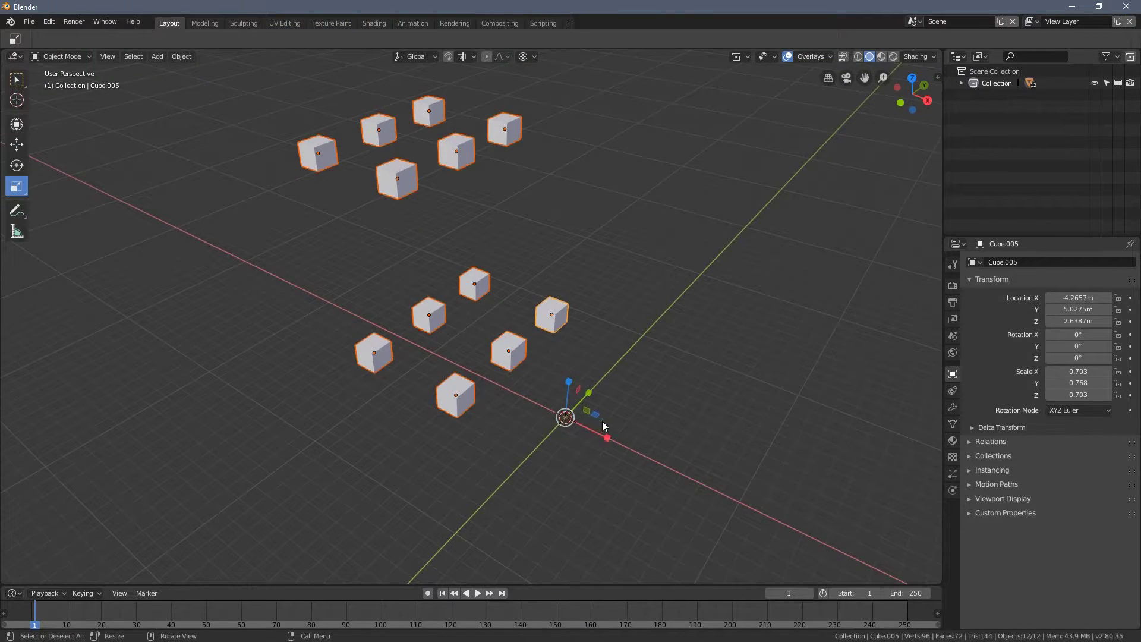
middle_click_drag(580, 429, 602, 422)
Step: Test scaling the cubes around the 3D cursor along X, Y and Z, undoing each
key("s")
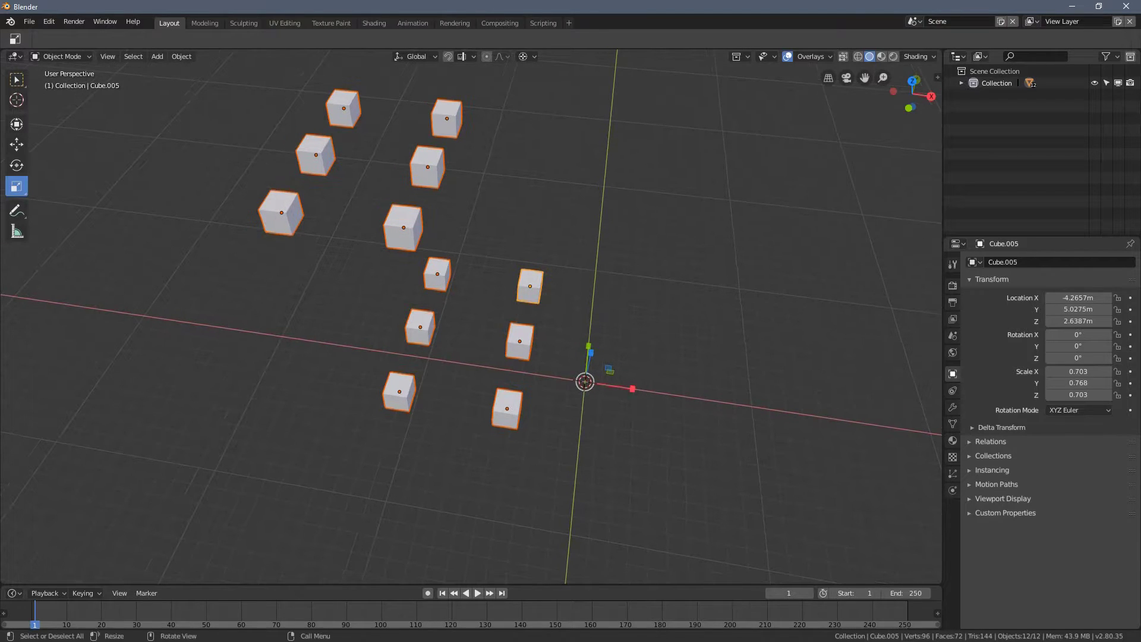
left_click(648, 391)
middle_click_drag(647, 391, 556, 373)
key("ctrl+z")
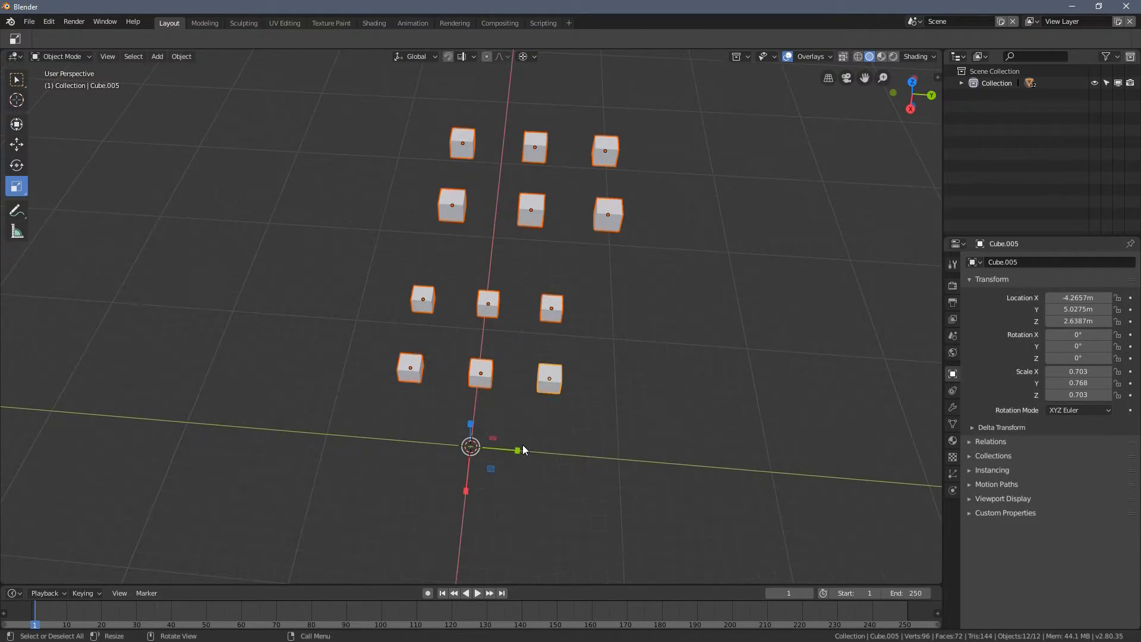
left_click_drag(519, 450, 565, 453)
right_click(565, 453)
middle_click_drag(511, 455, 562, 396)
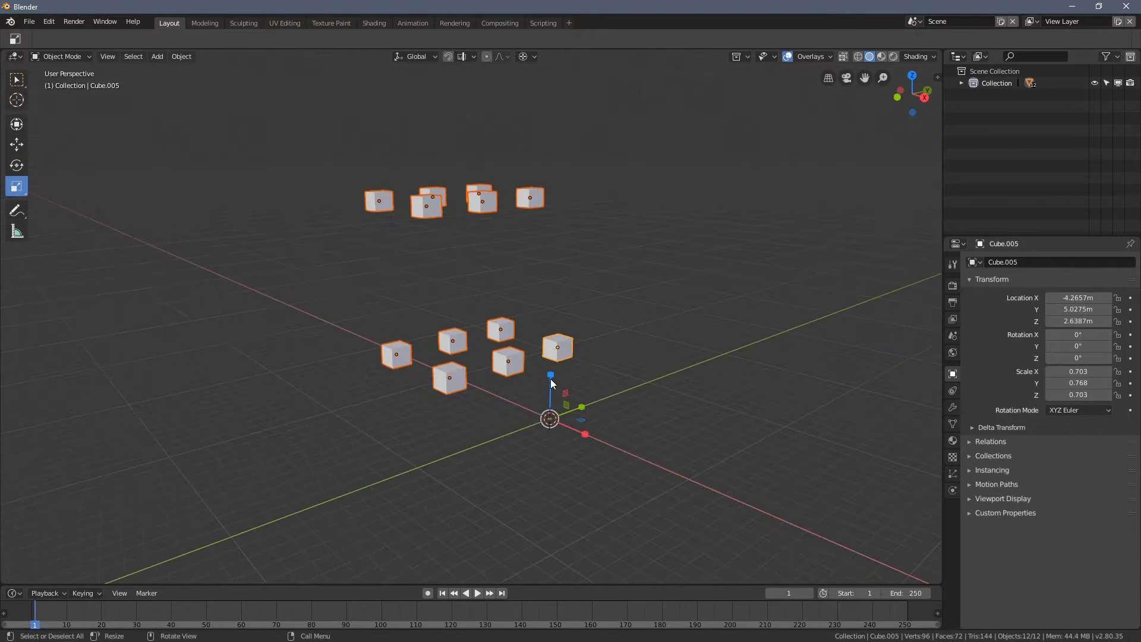
mouse_move(551, 379)
left_mouse_down()
mouse_move(545, 309)
mouse_move(559, 351)
mouse_move(554, 404)
mouse_move(550, 363)
mouse_move(553, 377)
left_mouse_up()
middle_click_drag(553, 378, 563, 451)
key("ctrl+z")
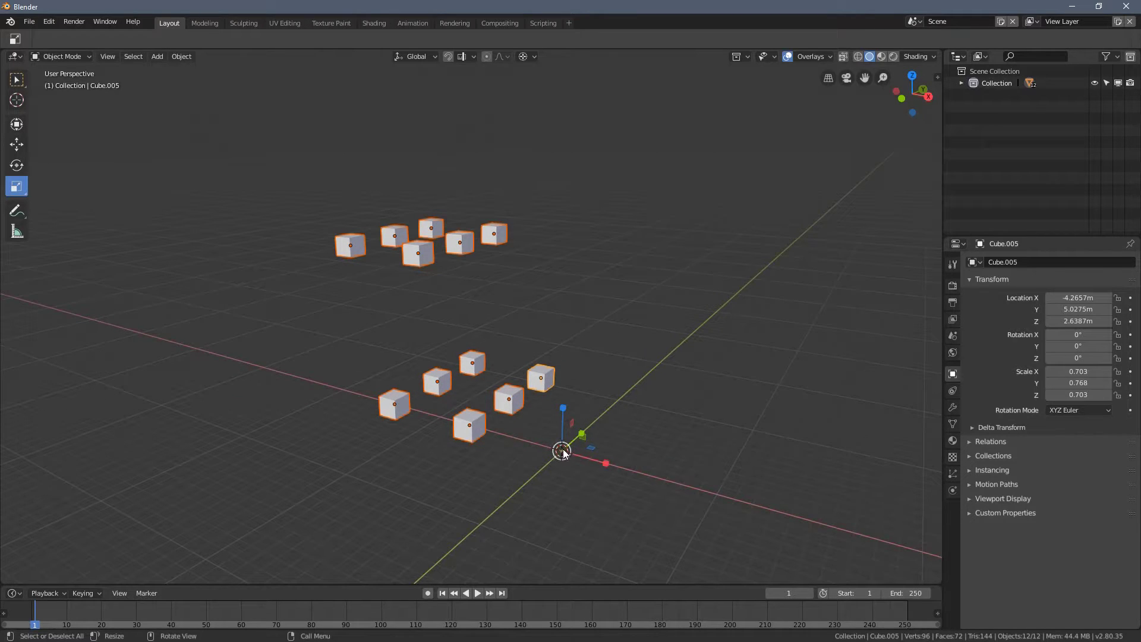
Step: Test rotating the cubes around the 3D cursor twice, cancelling each rotation
left_click(17, 165)
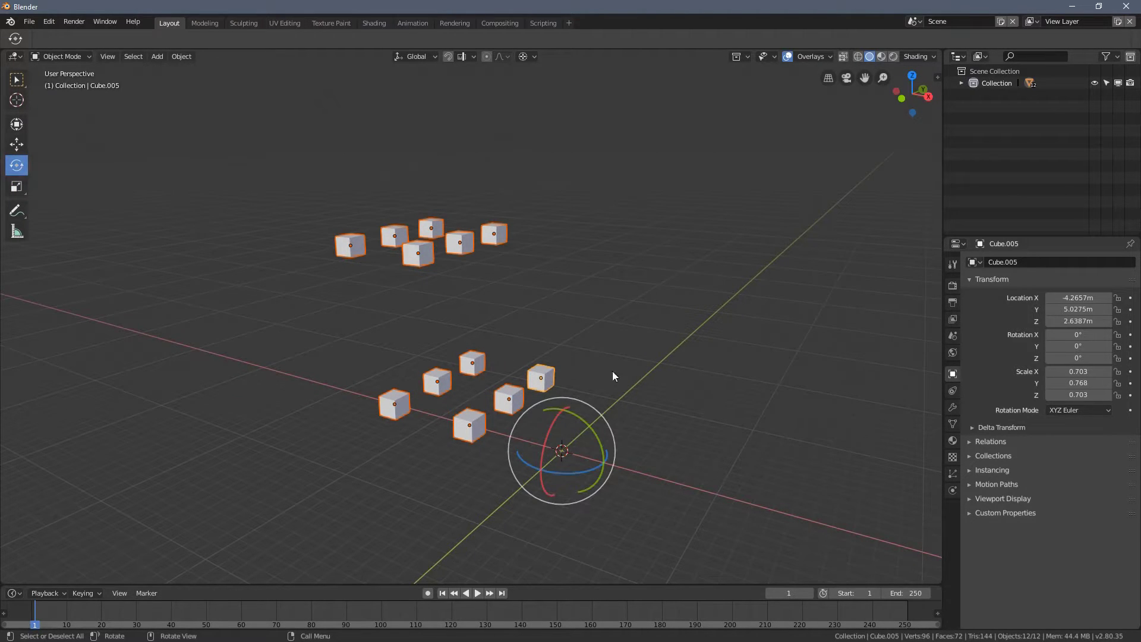
key("r")
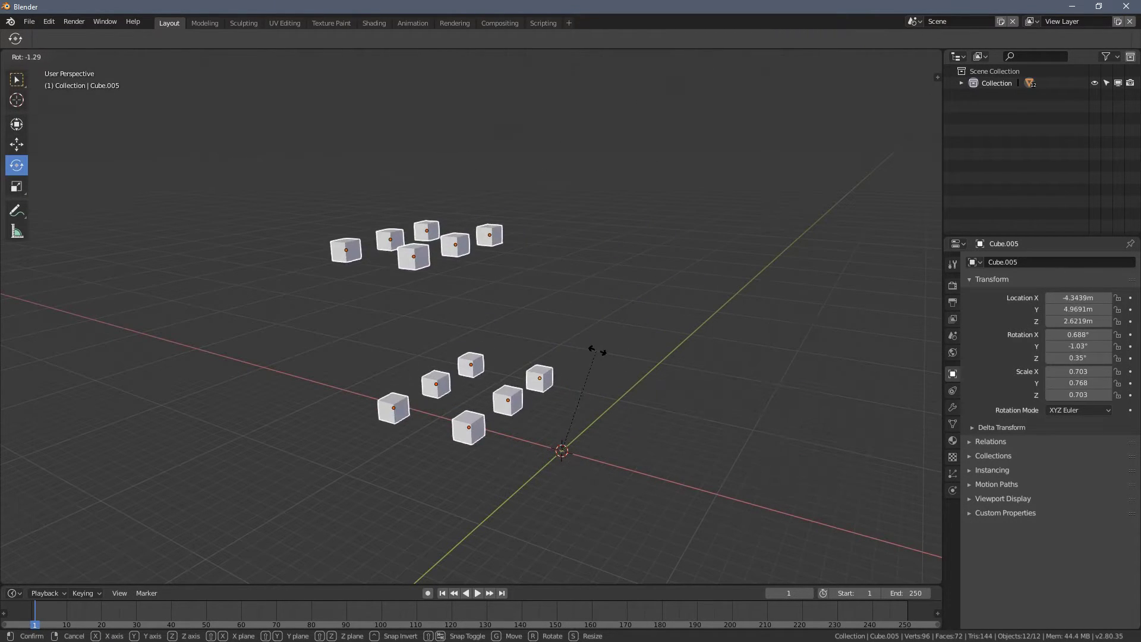
right_click(655, 386)
middle_click_drag(655, 386, 691, 271)
key("r")
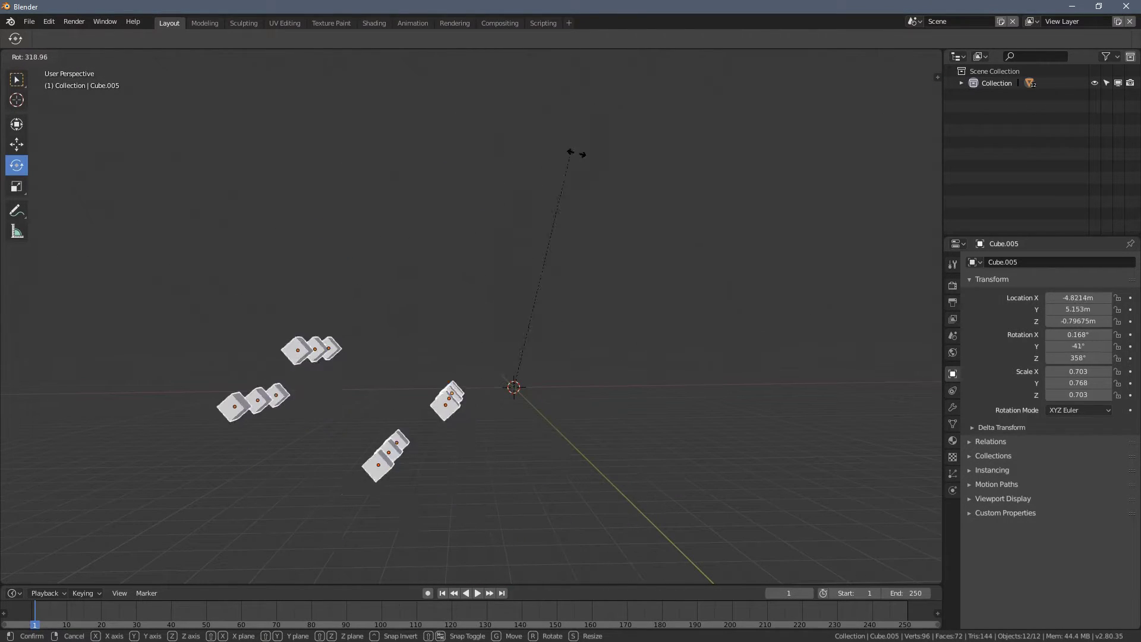
right_click(739, 288)
middle_click_drag(738, 288, 520, 51)
Step: Set the pivot point to Active Element, then test a rotation with R and cancel it
left_click(524, 56)
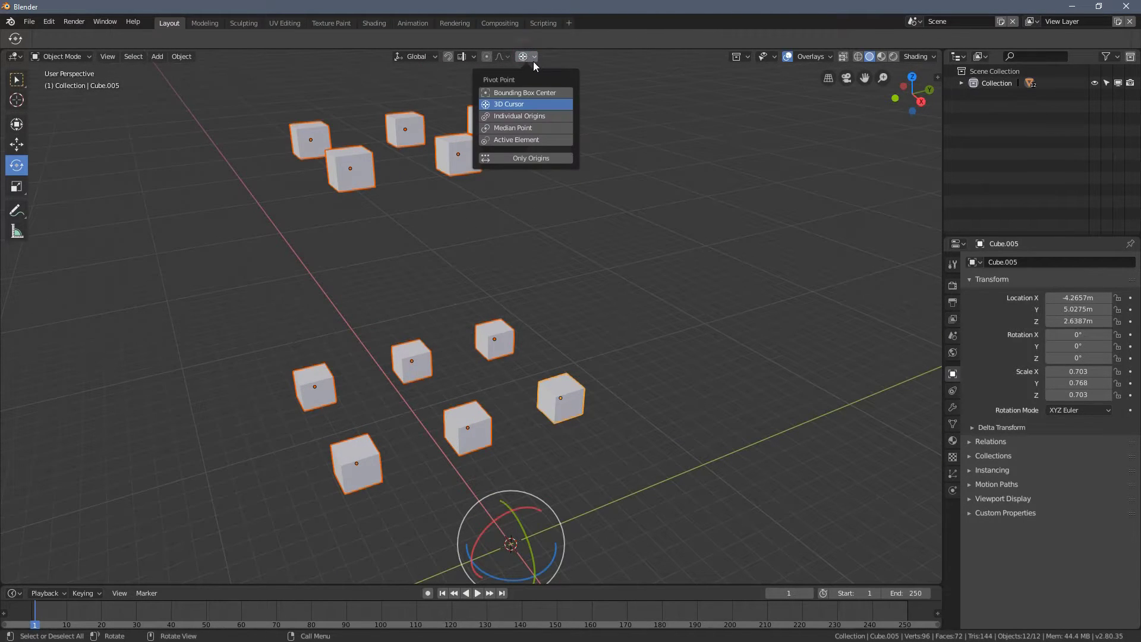
left_click(533, 140)
middle_click_drag(657, 273, 541, 386)
key("r")
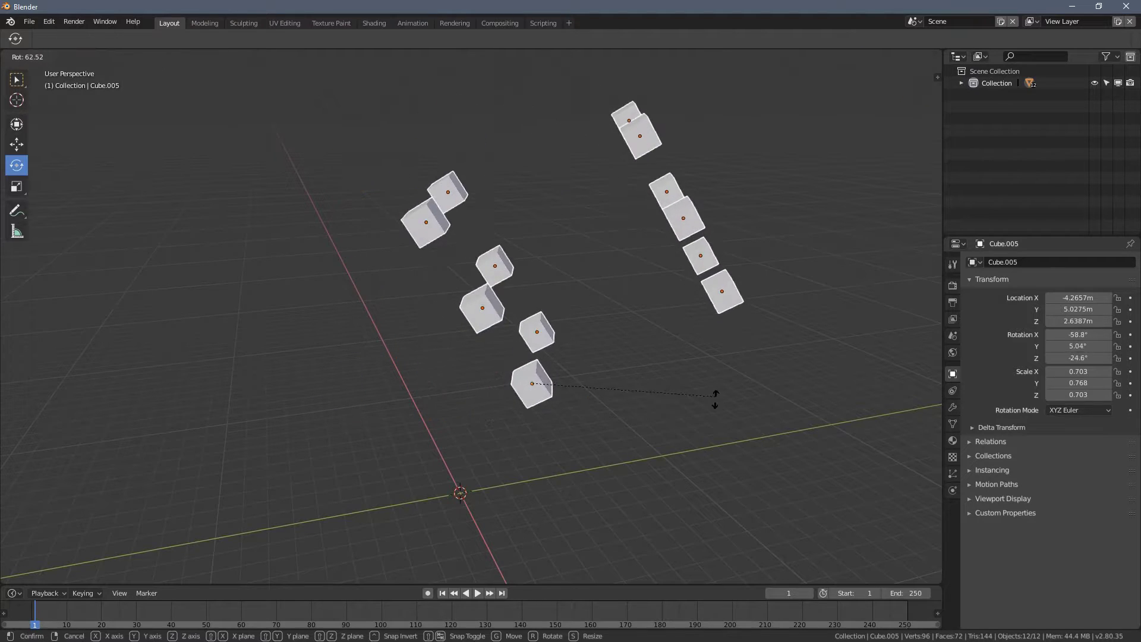
key("Escape")
Step: Switch the viewport to wireframe shading and orbit around the cubes
key("z")
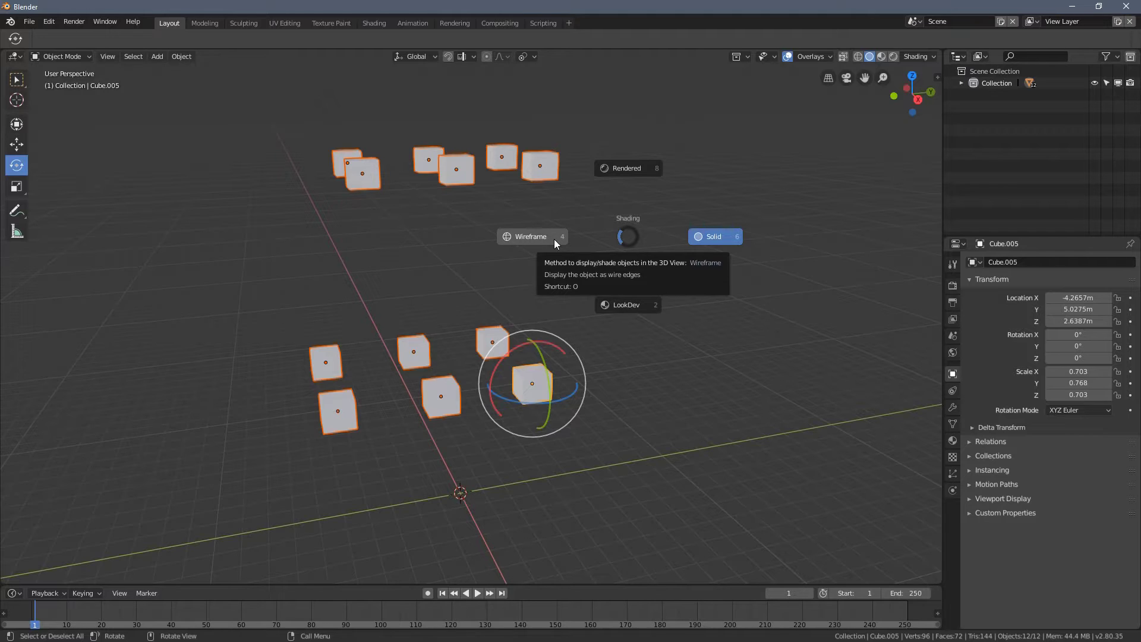
left_click(554, 239)
key("z")
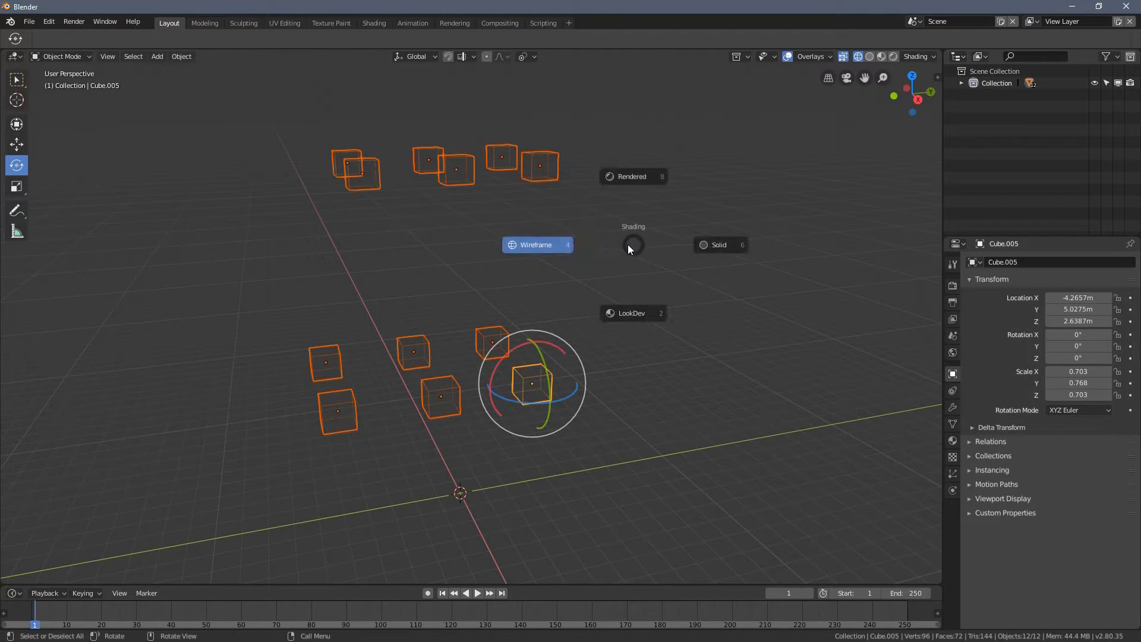
mouse_move(460, 287)
middle_mouse_down()
mouse_move(440, 314)
mouse_move(516, 332)
mouse_move(498, 303)
middle_mouse_up()
middle_click_drag(567, 187, 382, 393)
middle_click_drag(585, 317, 582, 304)
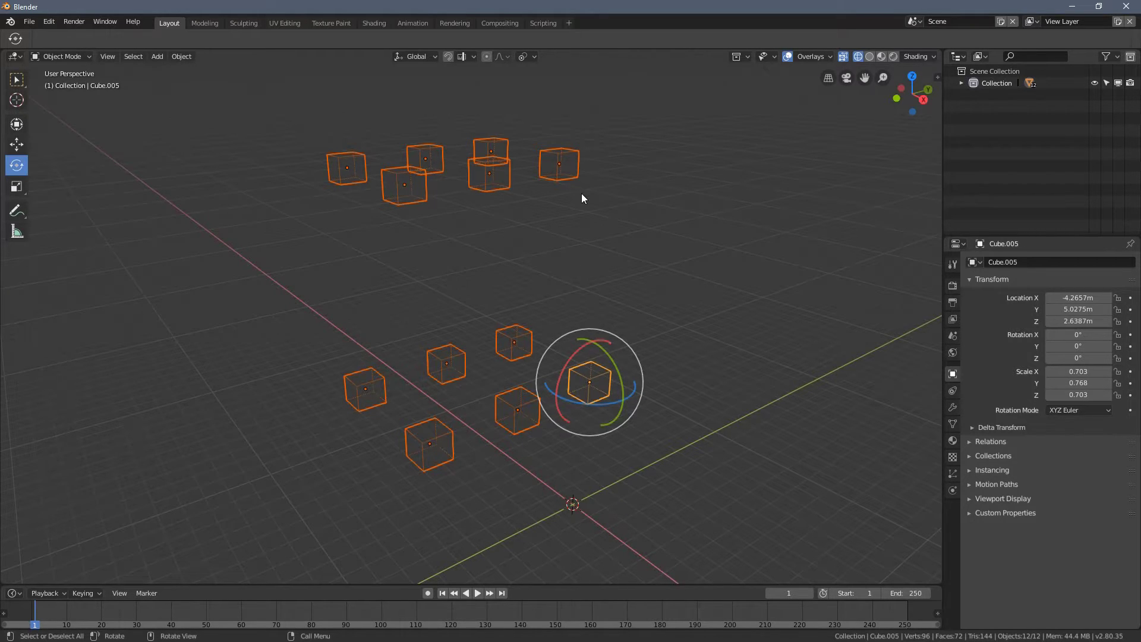
middle_click_drag(585, 366, 581, 410)
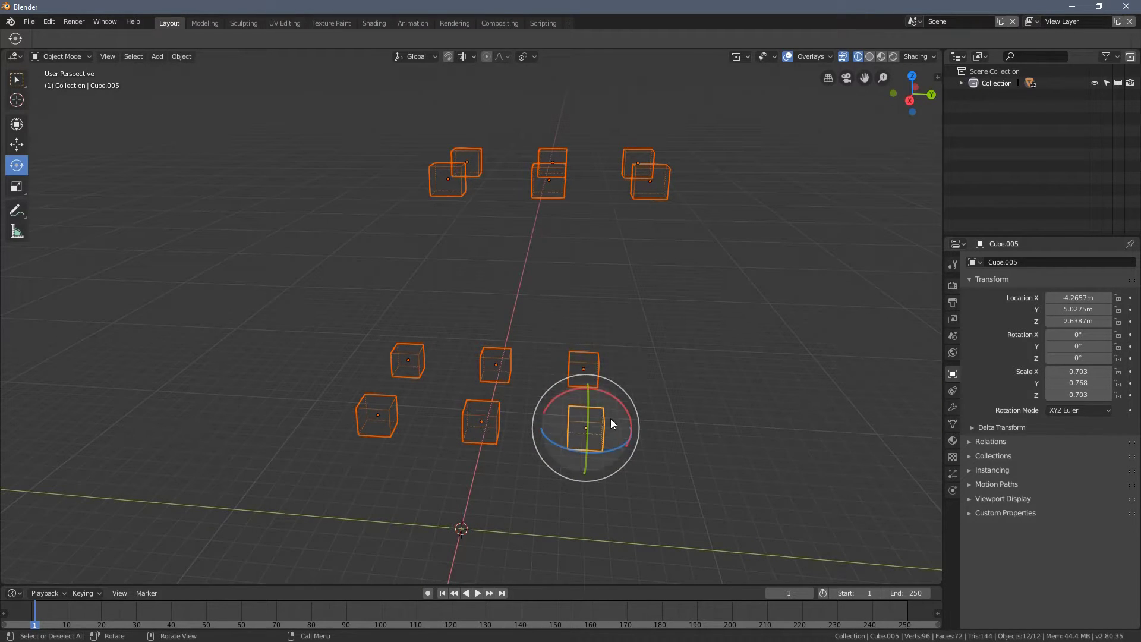
middle_click_drag(612, 418, 603, 391)
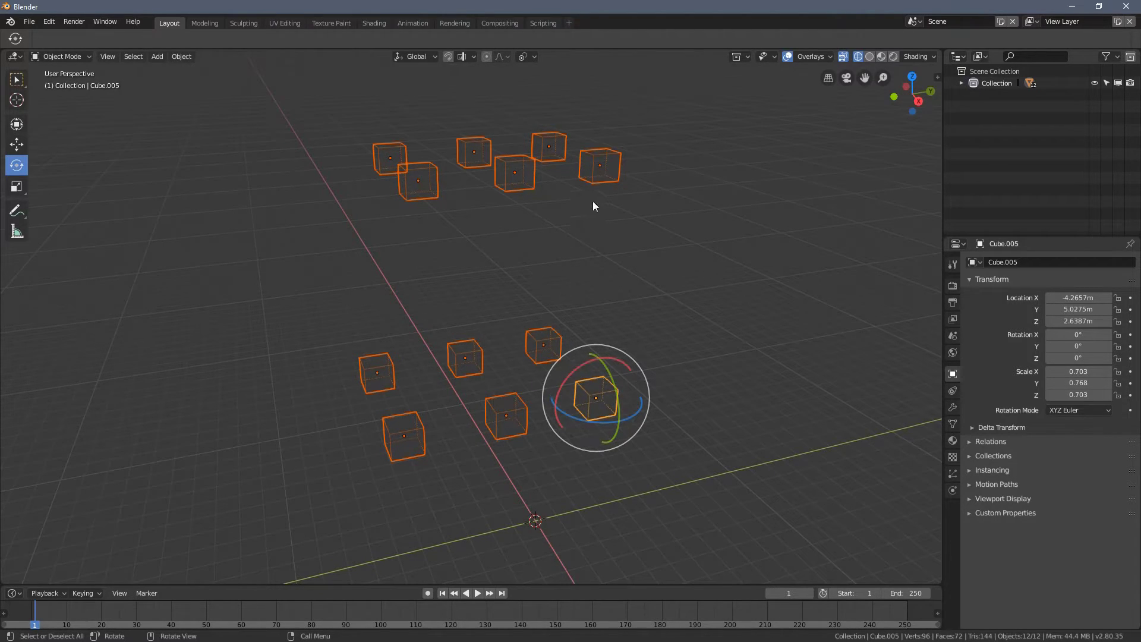
Step: Shift-click Cube.009, Cube.001, Cube.010 and Cube.011 in turn to make each one active
left_click(436, 186, "shift")
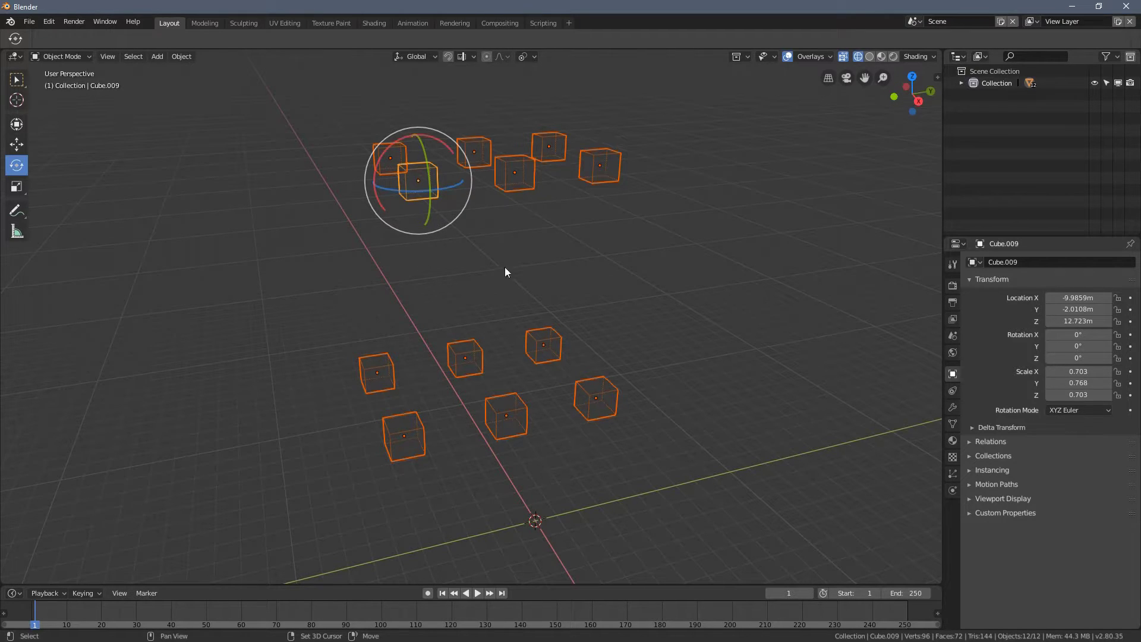
left_click(474, 356, "shift")
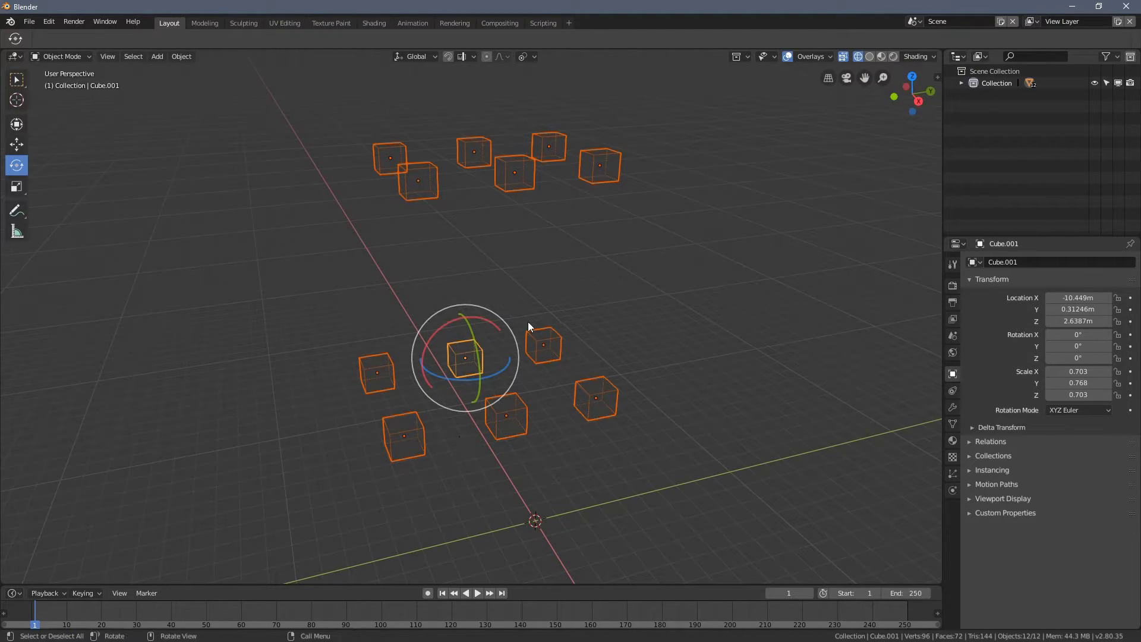
middle_click_drag(568, 267, 586, 145)
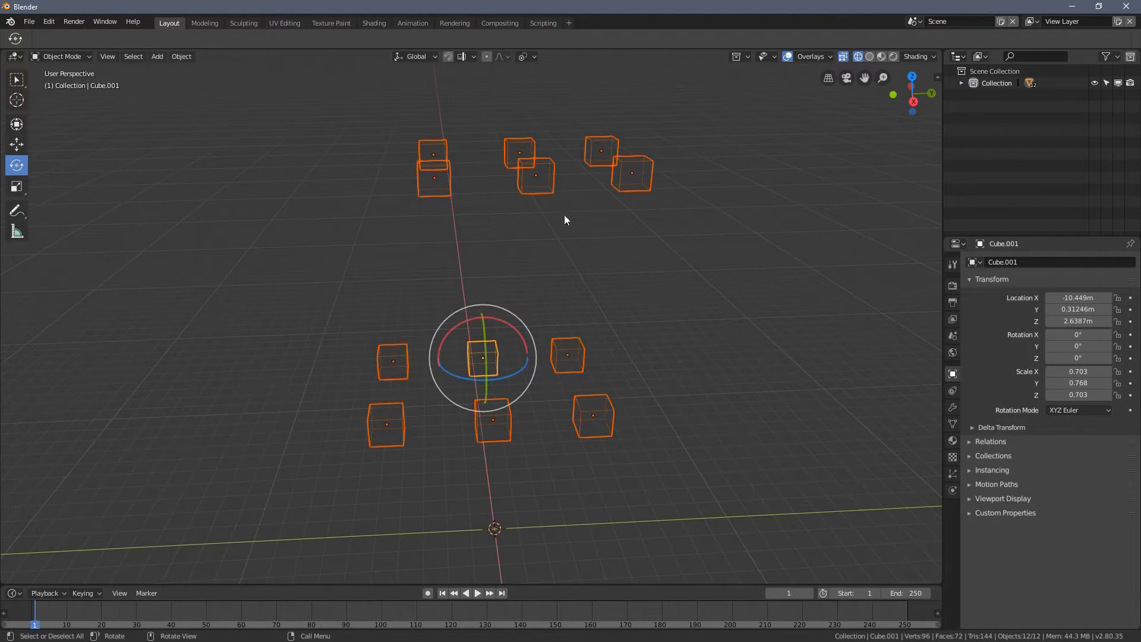
left_click(547, 190, "shift")
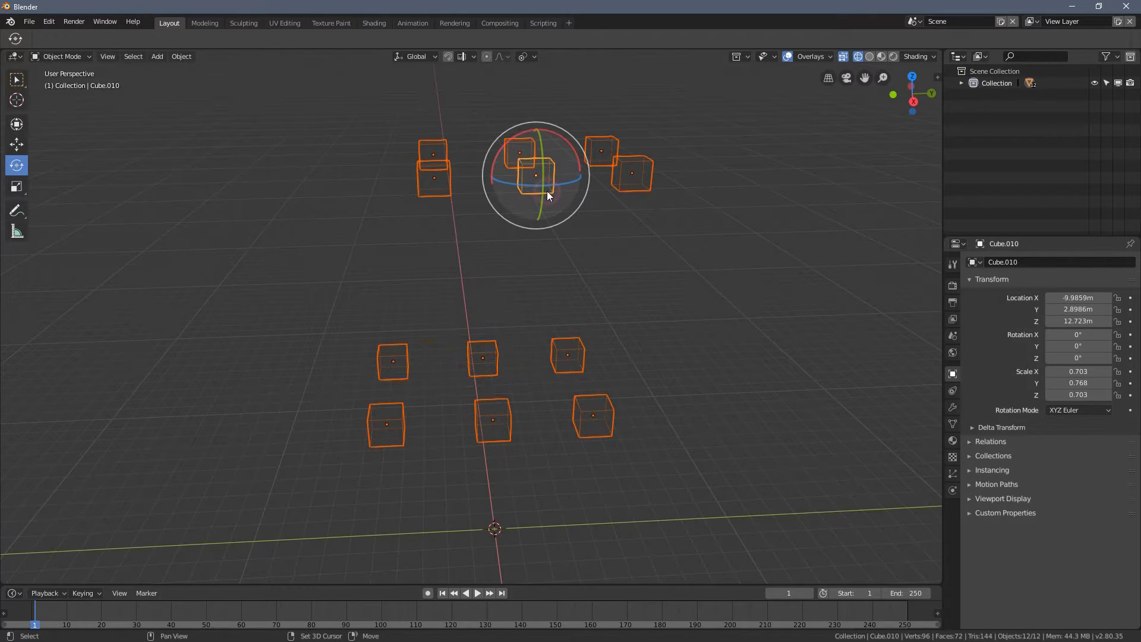
left_click(546, 191)
left_click(638, 191, "shift")
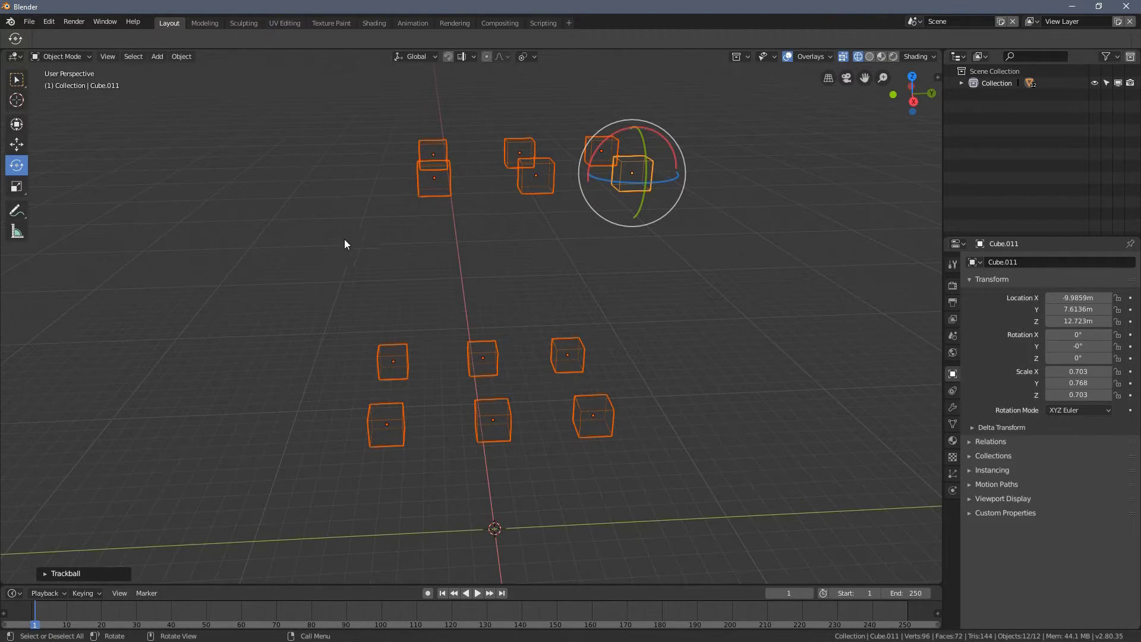
middle_click_drag(417, 354, 429, 334)
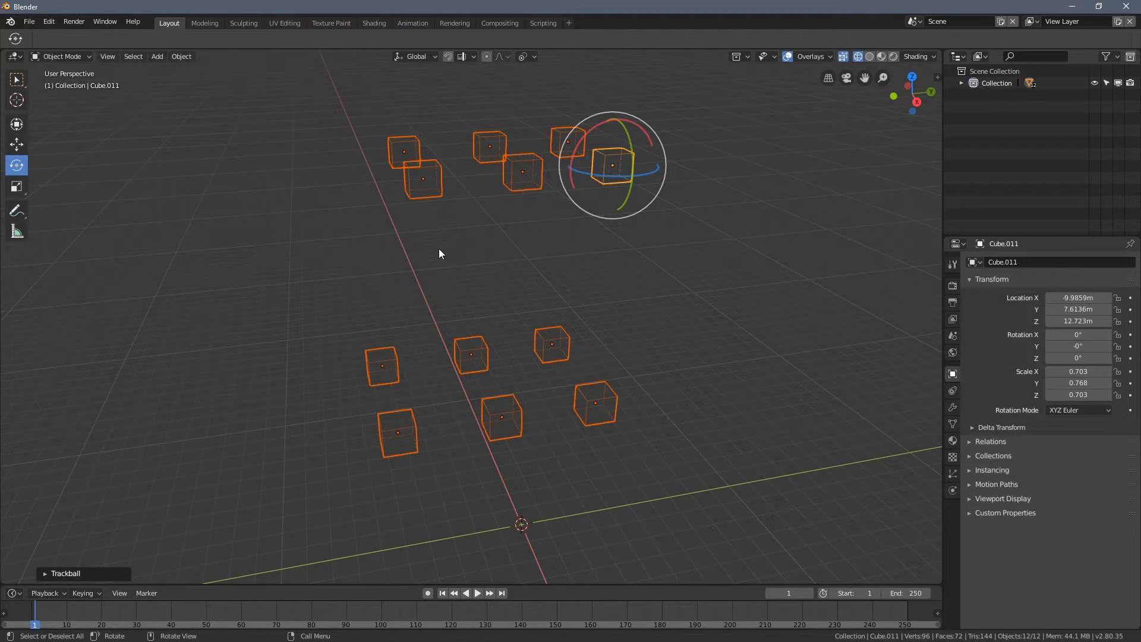
middle_click_drag(434, 253, 470, 342)
Step: Cycle the active cube through Cube.004, Cube, Cube.009 and Cube.010, ending on Cube.001
left_click(467, 361, "shift")
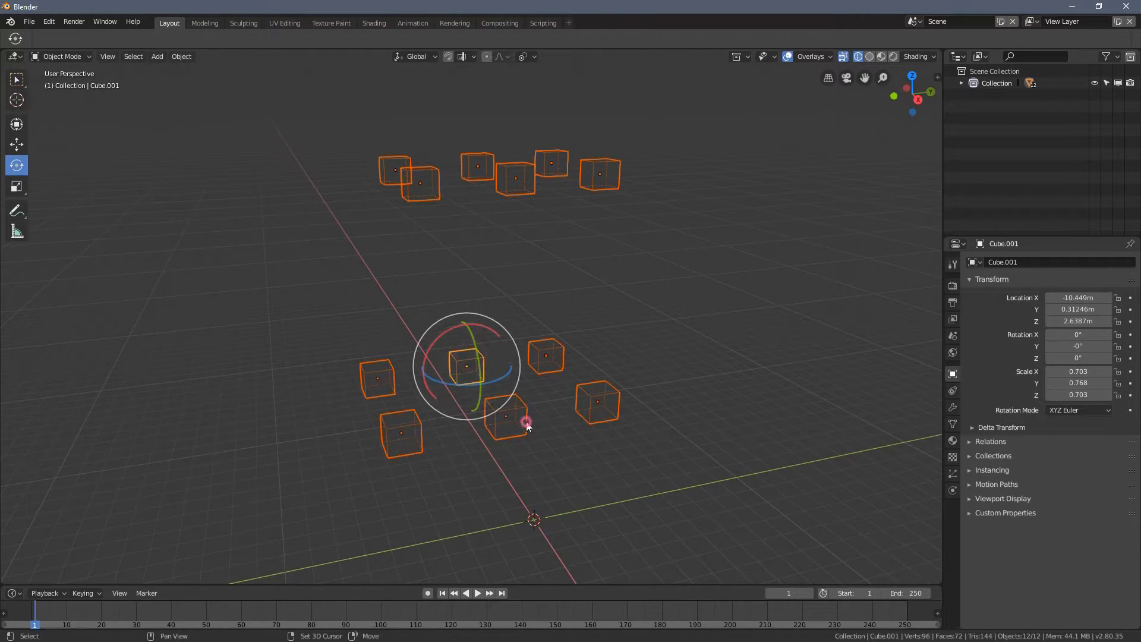
left_click(526, 422, "shift")
left_click(372, 369, "shift")
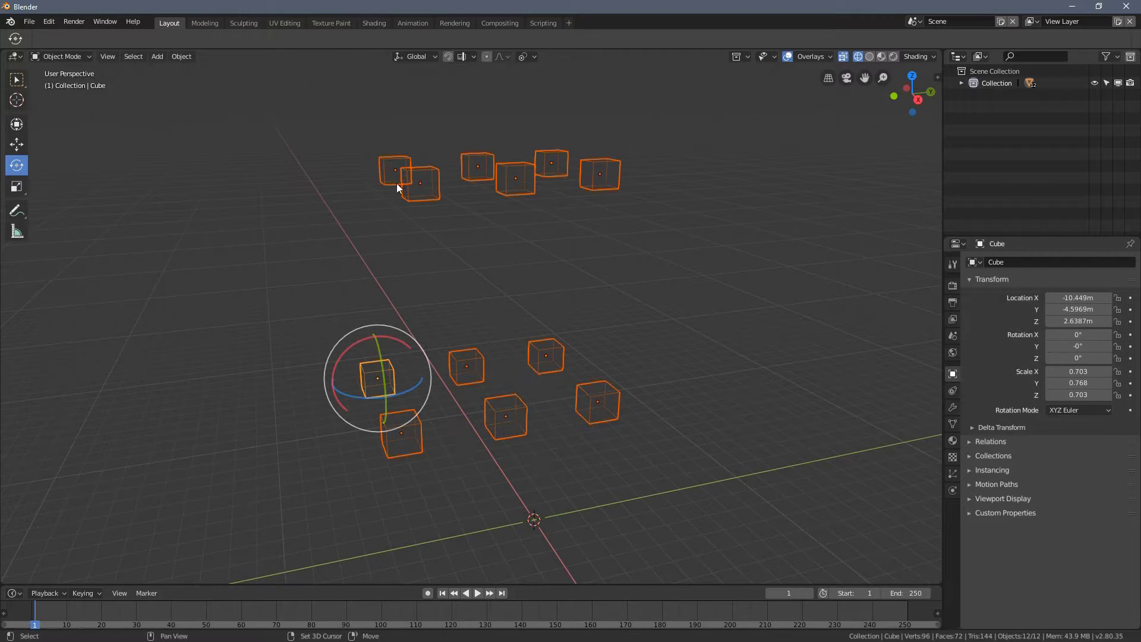
left_click(430, 179, "shift")
left_click(523, 182, "shift")
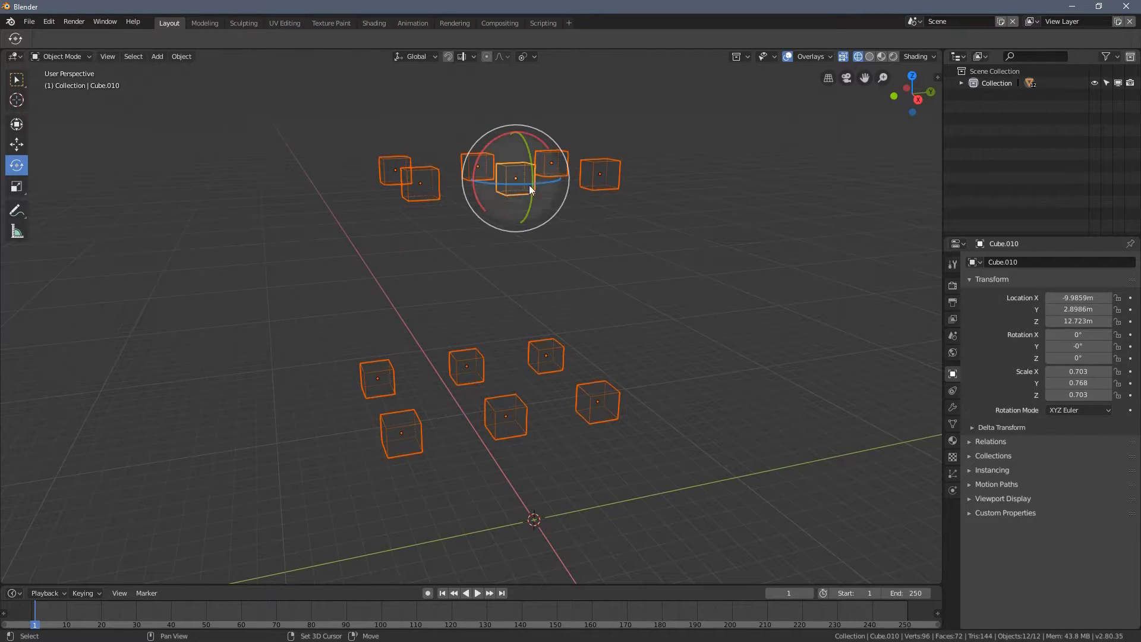
middle_click_drag(538, 415, 365, 267)
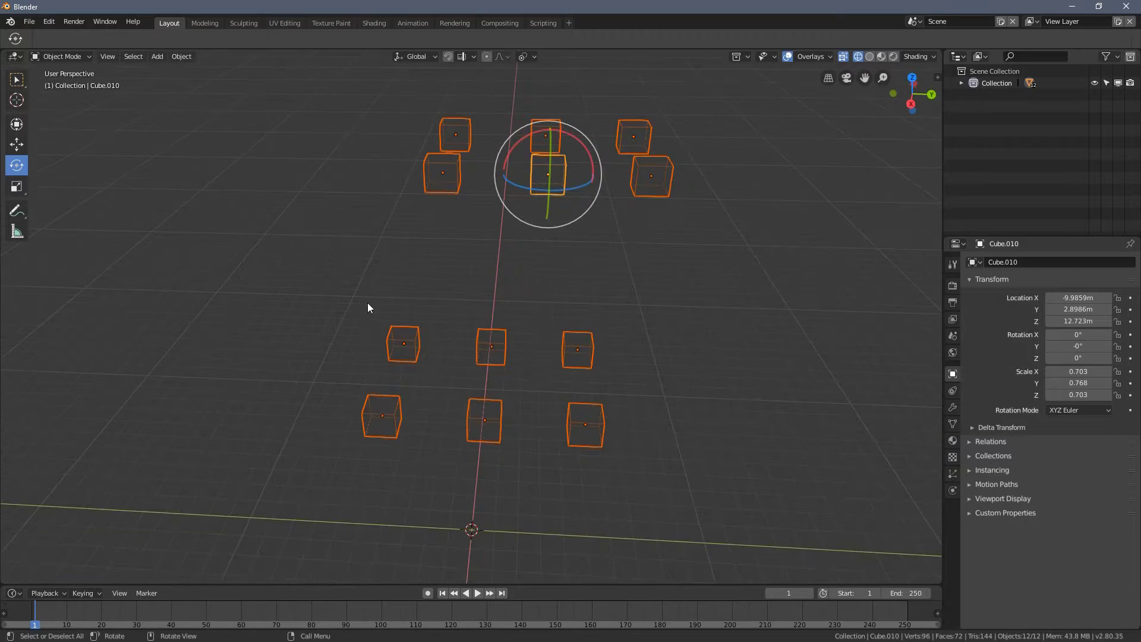
middle_click_drag(547, 303, 555, 331)
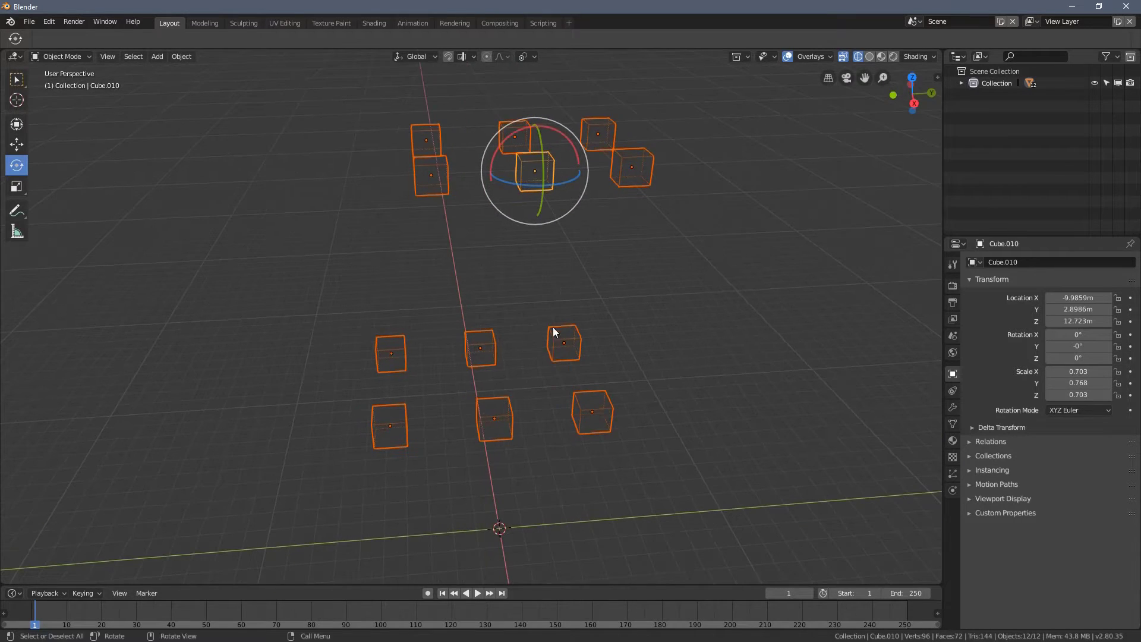
left_click(487, 344, "shift")
middle_click_drag(493, 420, 427, 357)
left_click(409, 378, "shift")
middle_click_drag(402, 196, 484, 318)
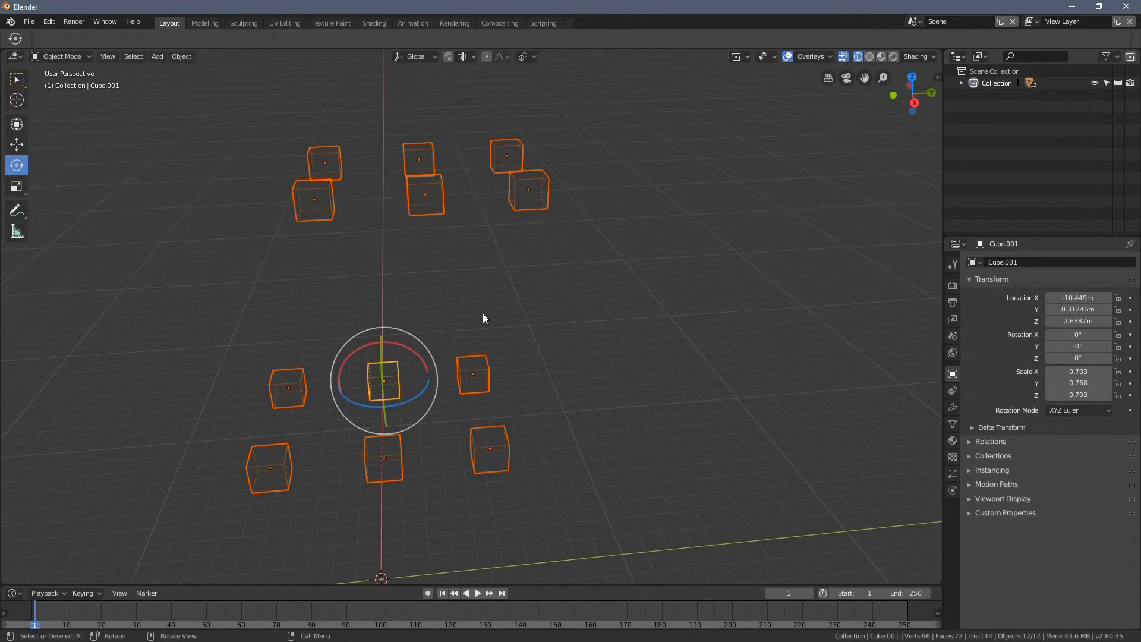
Step: Make Cube.011 active and try a rotation around it, then cancel
left_click(535, 197, "shift")
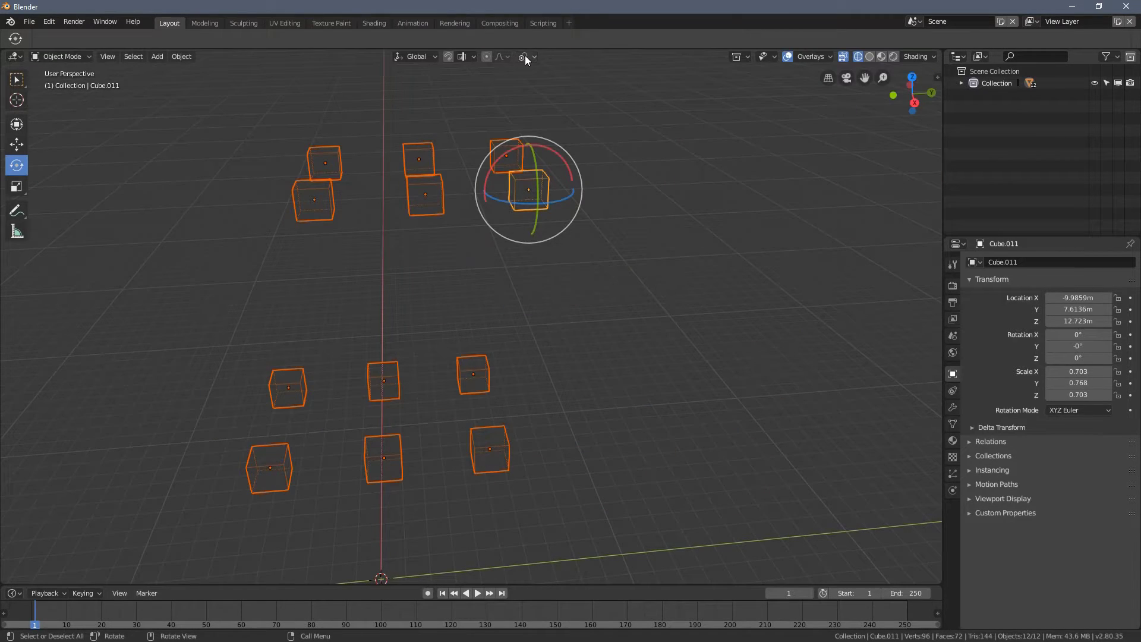
left_click(526, 58)
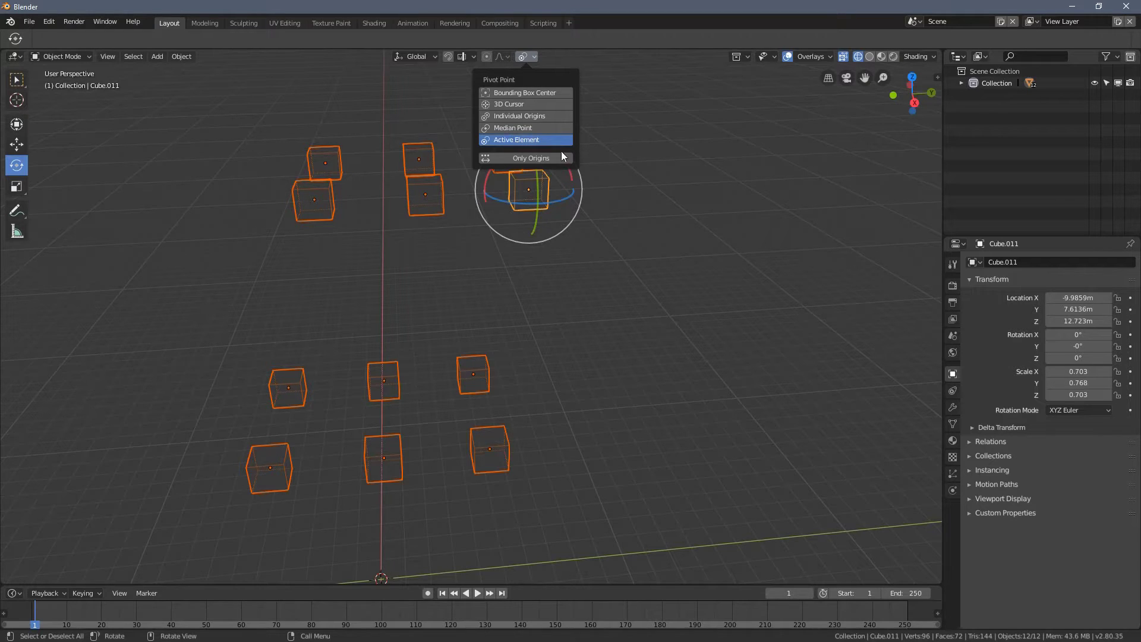
middle_click_drag(633, 193, 634, 156)
key("r")
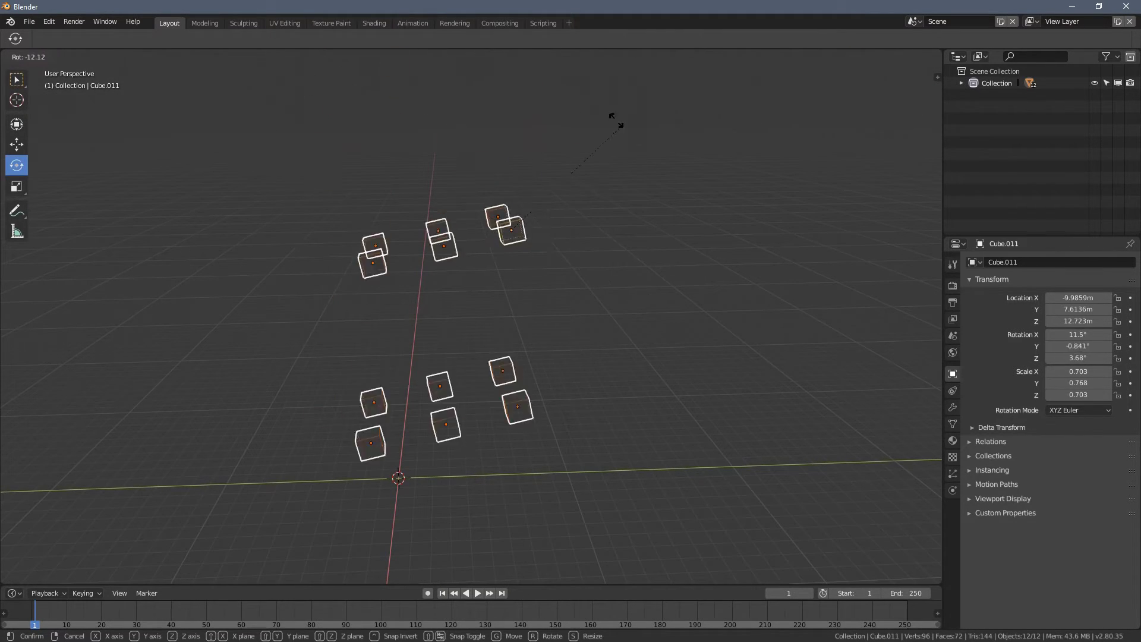
key("Escape")
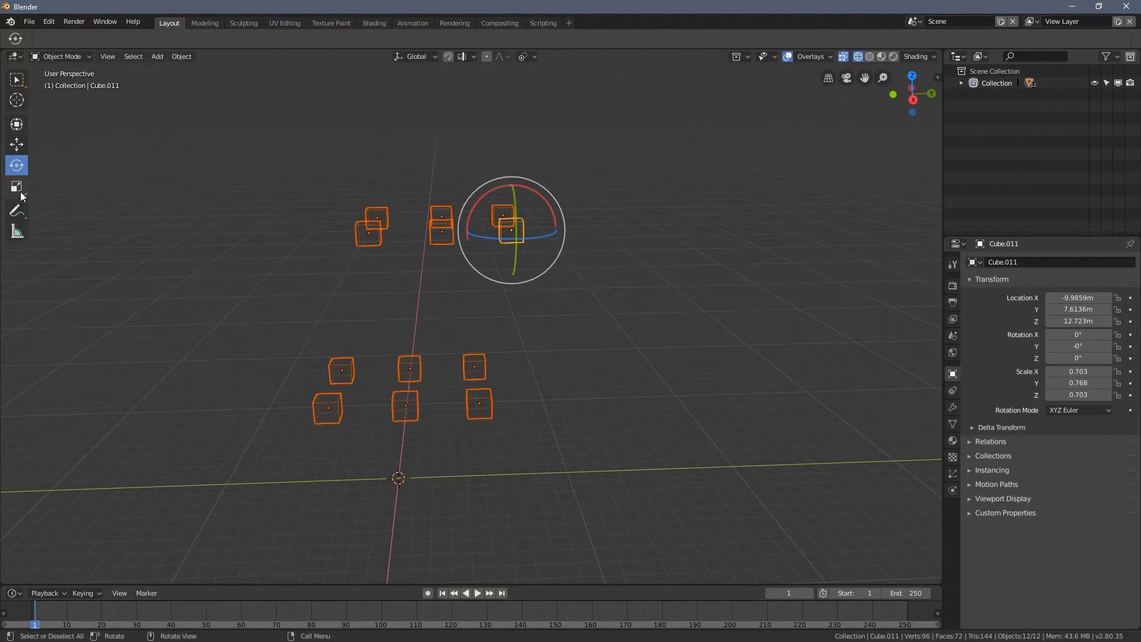
Step: Try scaling the cubes toward the active cube twice, cancelling each time
left_click(20, 192)
middle_click_drag(603, 397, 647, 426)
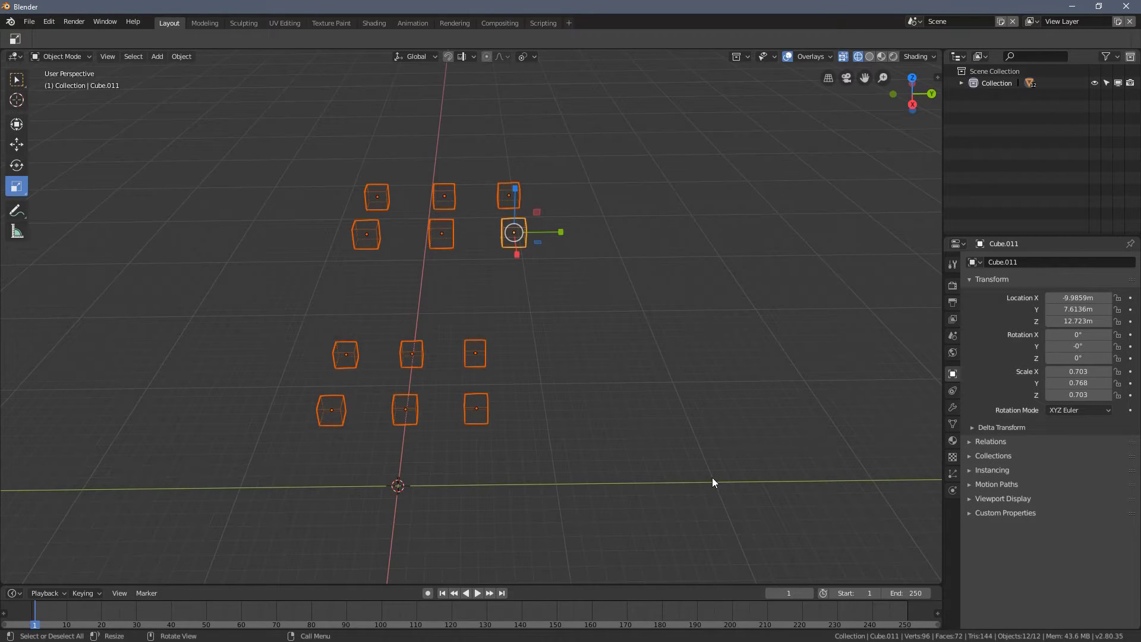
key("s")
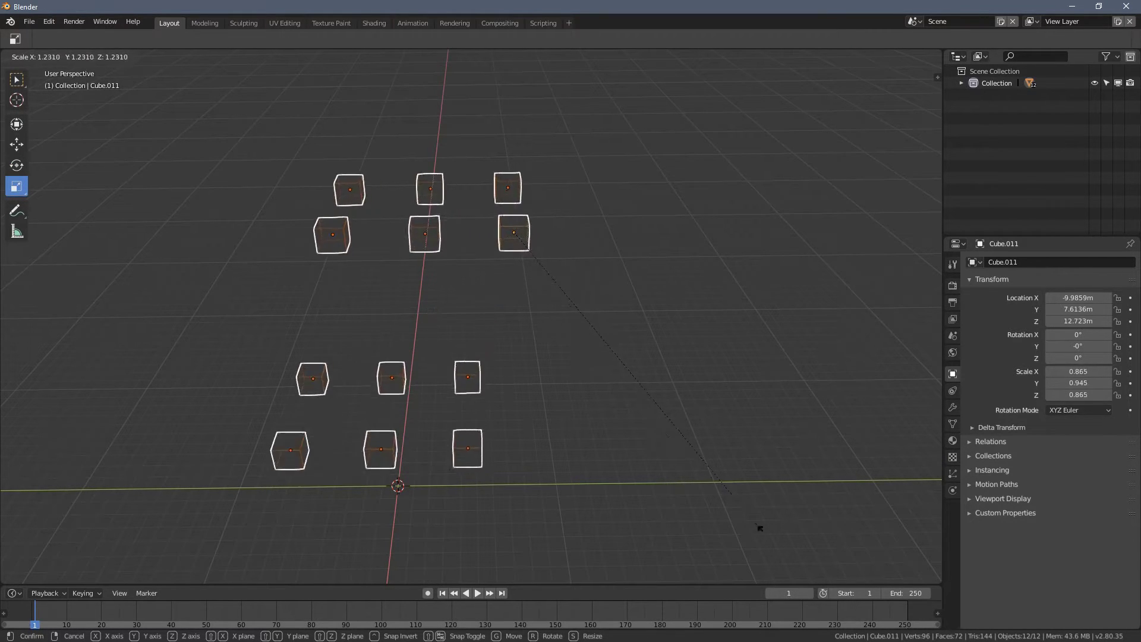
key("Escape")
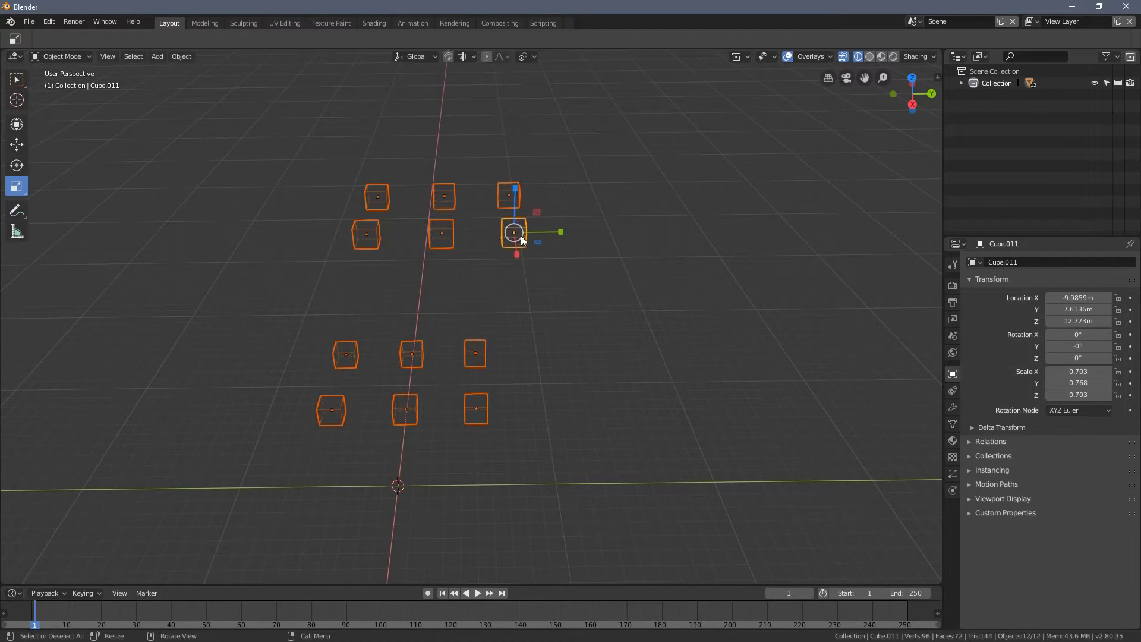
key("s")
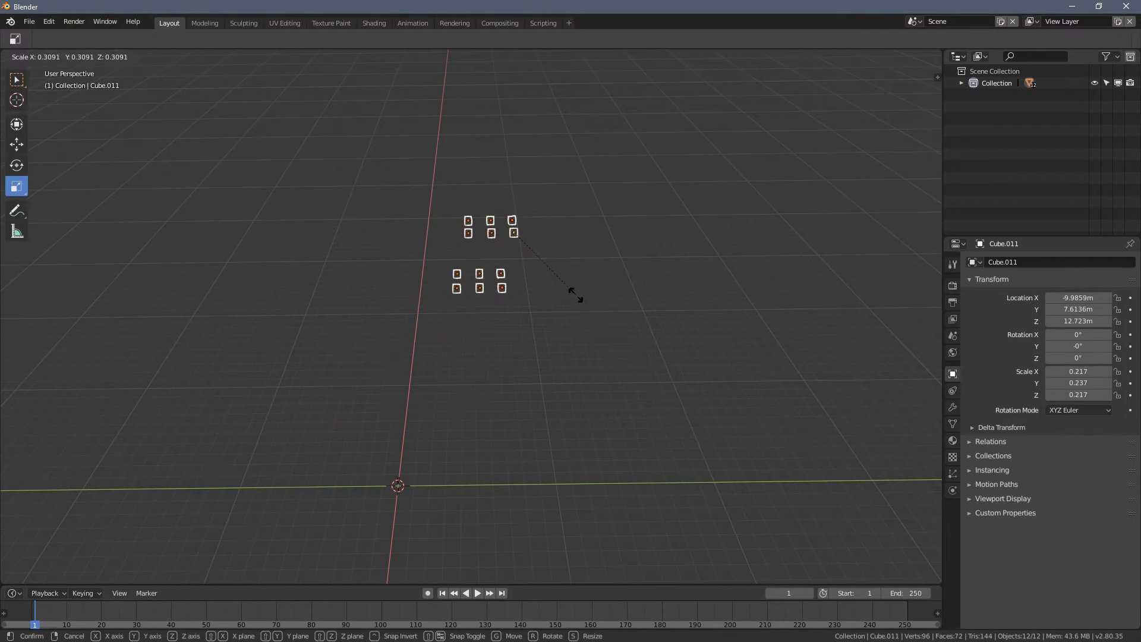
key("Escape")
Step: Make Cube.001 active and try a trackball rotation around it, then cancel
left_click(21, 166)
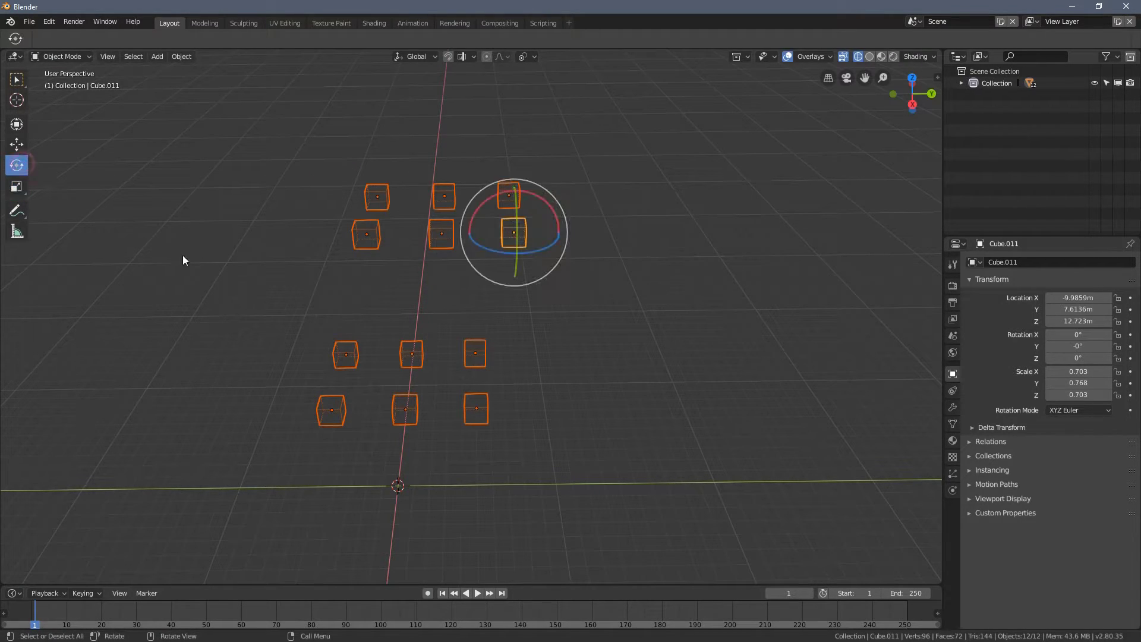
left_click(413, 352, "shift")
middle_click_drag(343, 294, 525, 323)
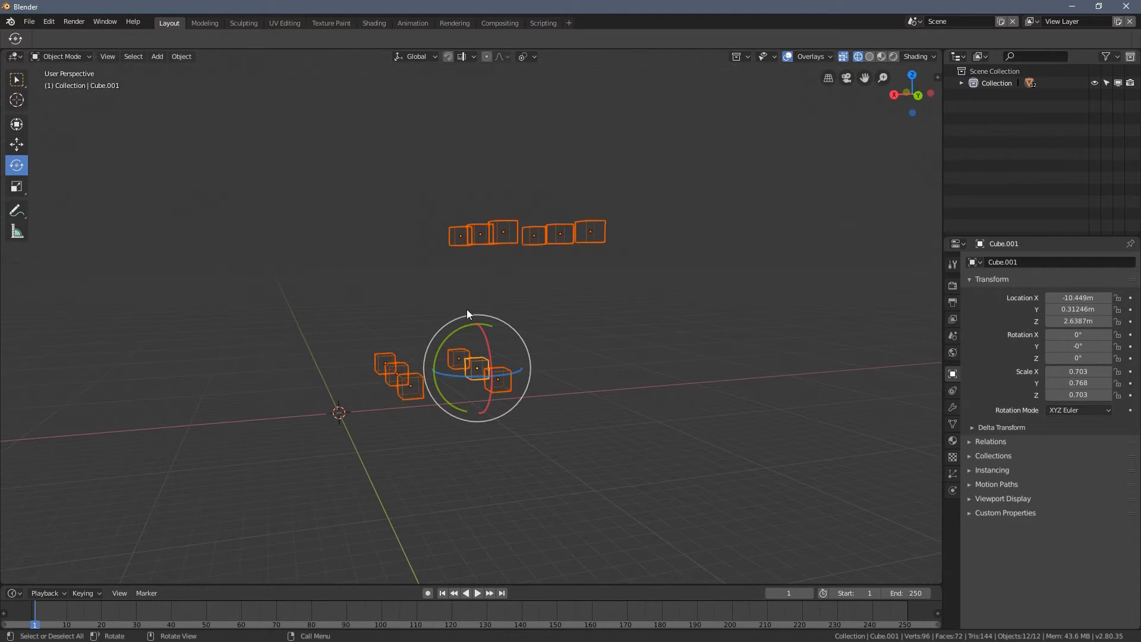
key("r")
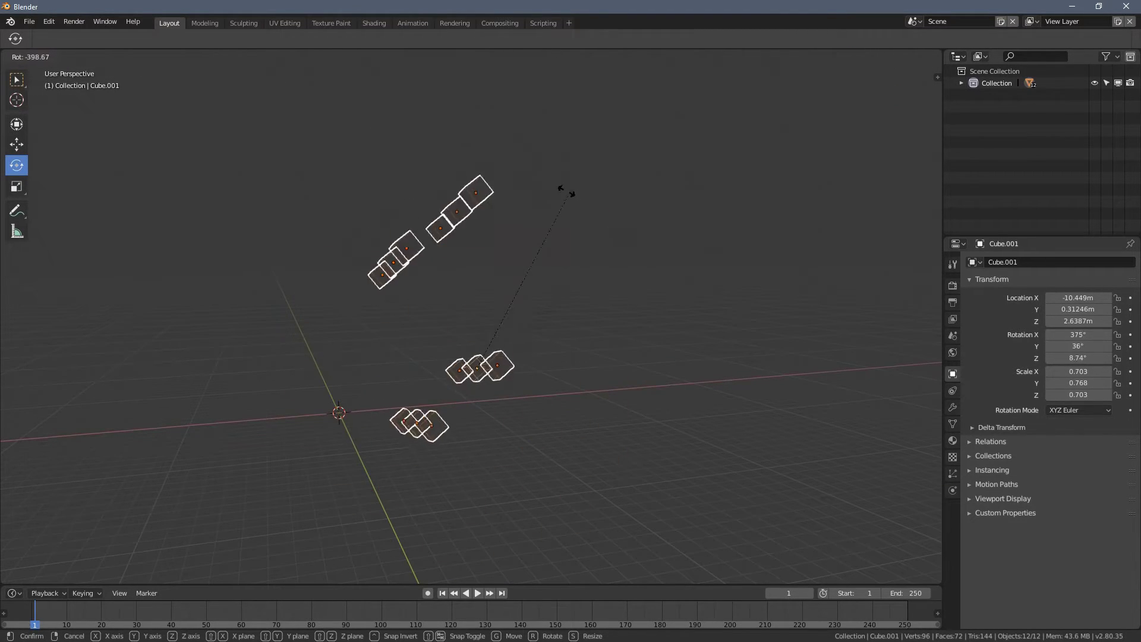
key("r")
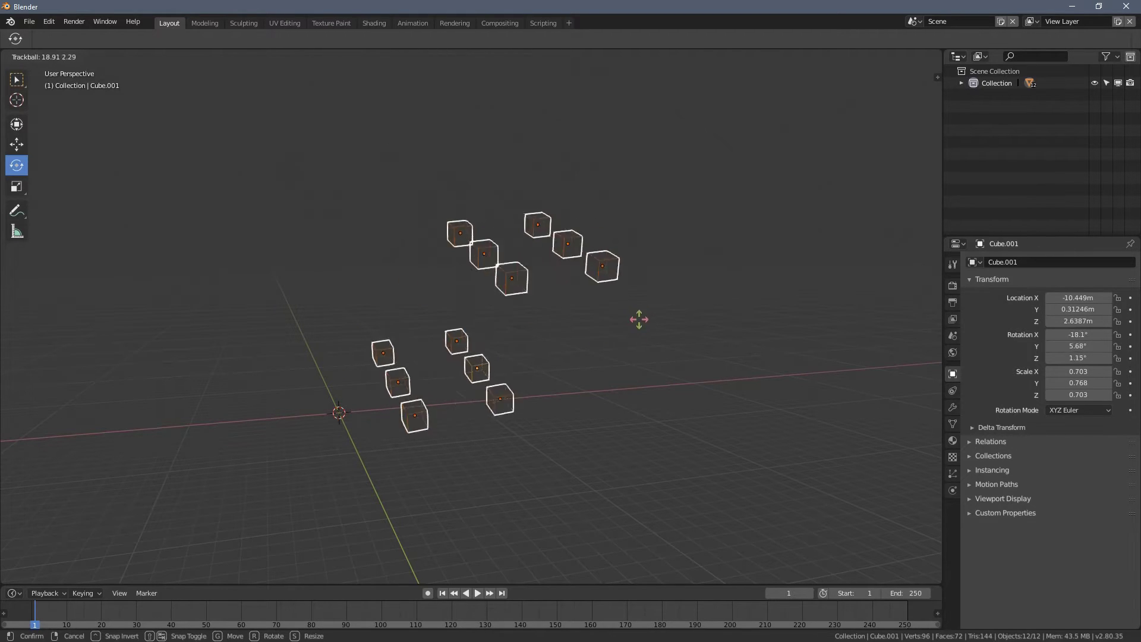
right_click(502, 215)
middle_click_drag(502, 215, 500, 236)
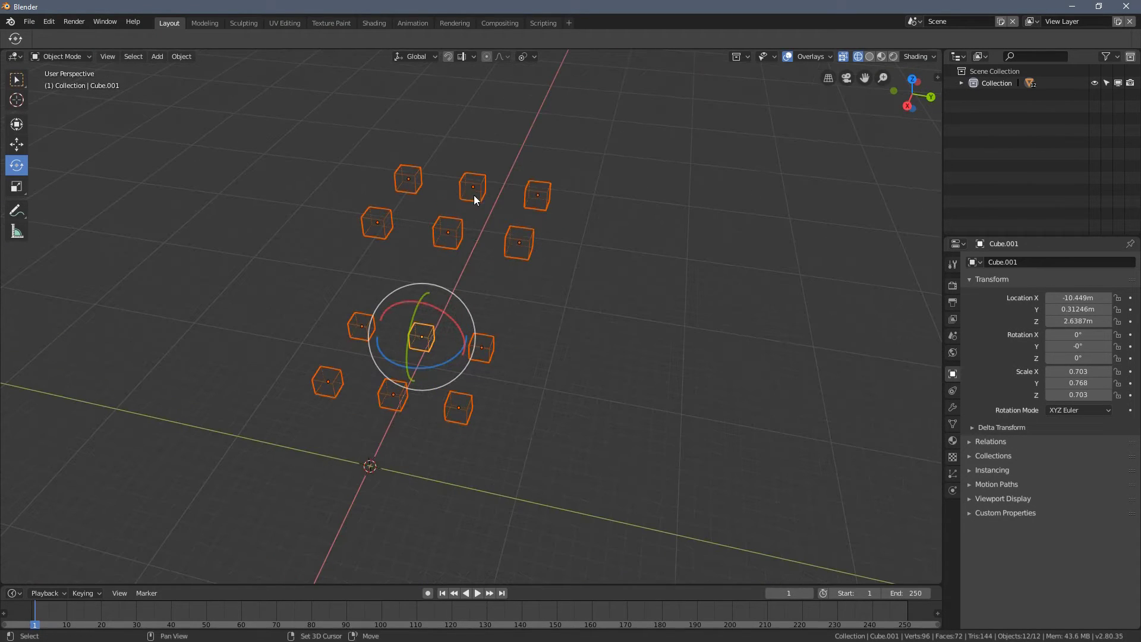
middle_click_drag(477, 286, 559, 262)
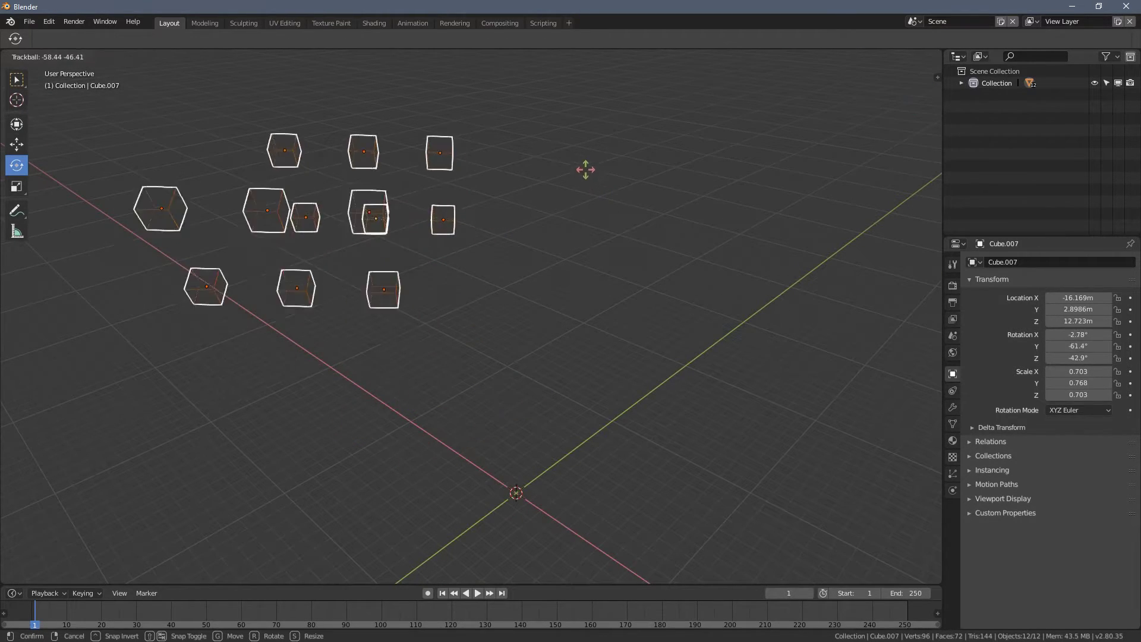
key("Escape")
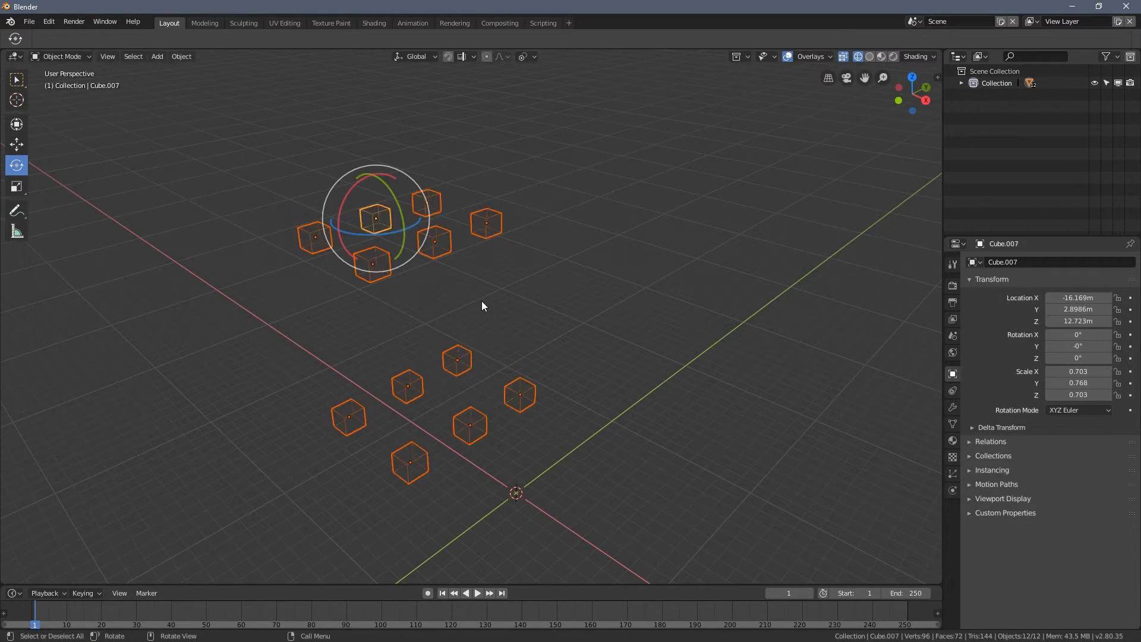
Step: Make Cube.003 the active cube and cancel a test rotation around it
middle_click_drag(481, 304, 489, 341)
left_click(463, 344, "shift")
middle_click_drag(420, 328, 544, 334)
key("r")
key("Escape")
Step: Set the pivot point to Individual Origins and scale each cube up in place
left_click(26, 194)
middle_click_drag(308, 308, 460, 373)
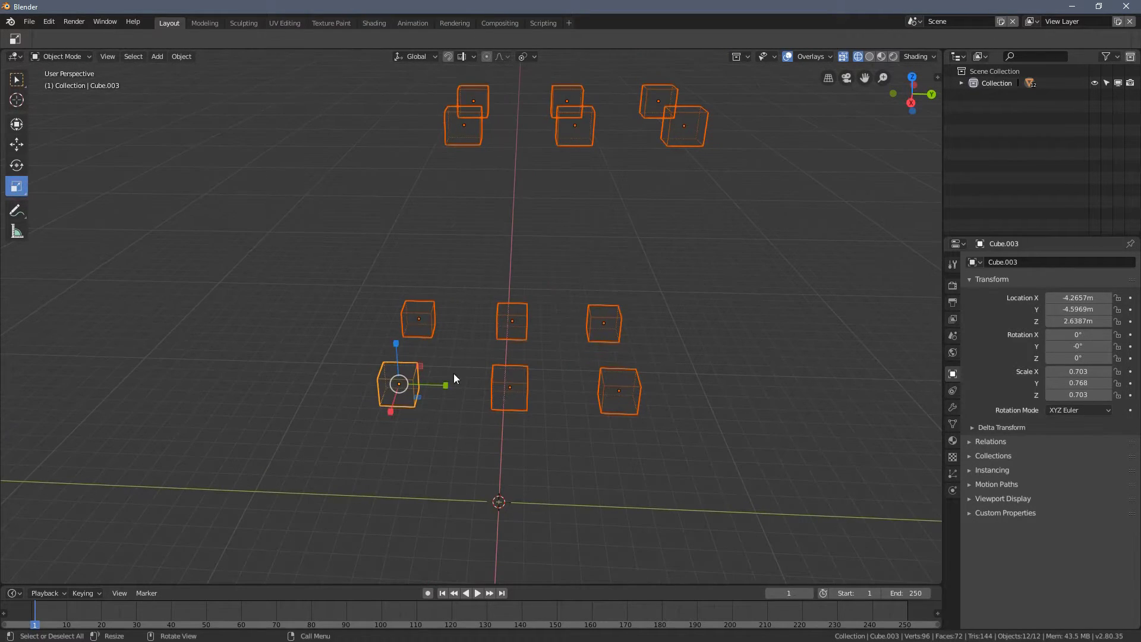
key("s")
key("Escape")
middle_click_drag(525, 304, 523, 271)
left_click(518, 58)
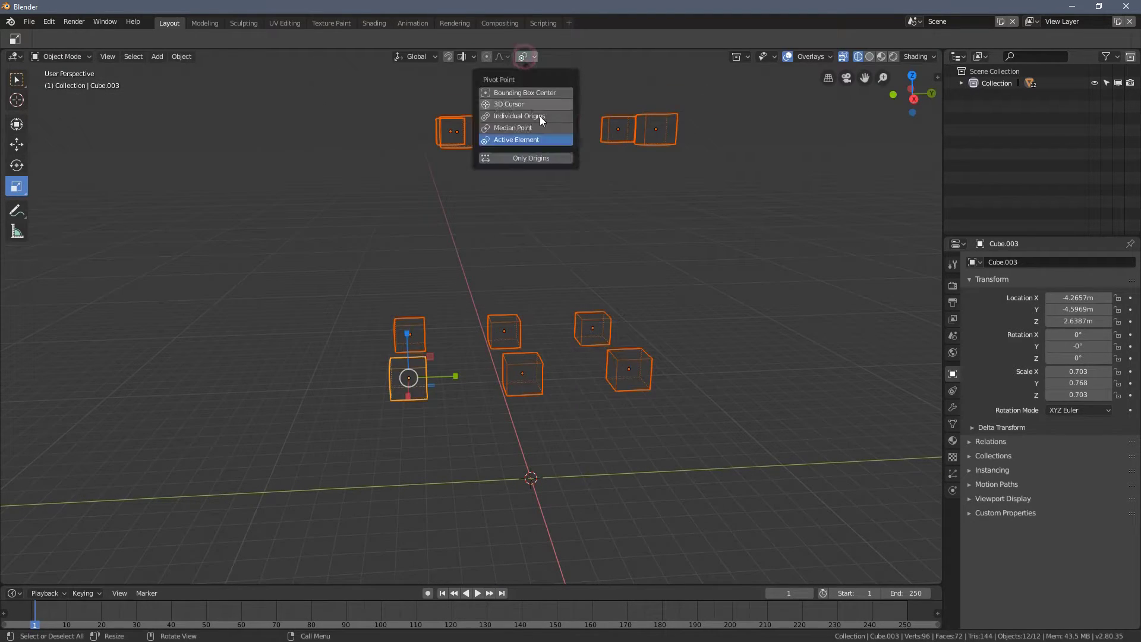
left_click(537, 118)
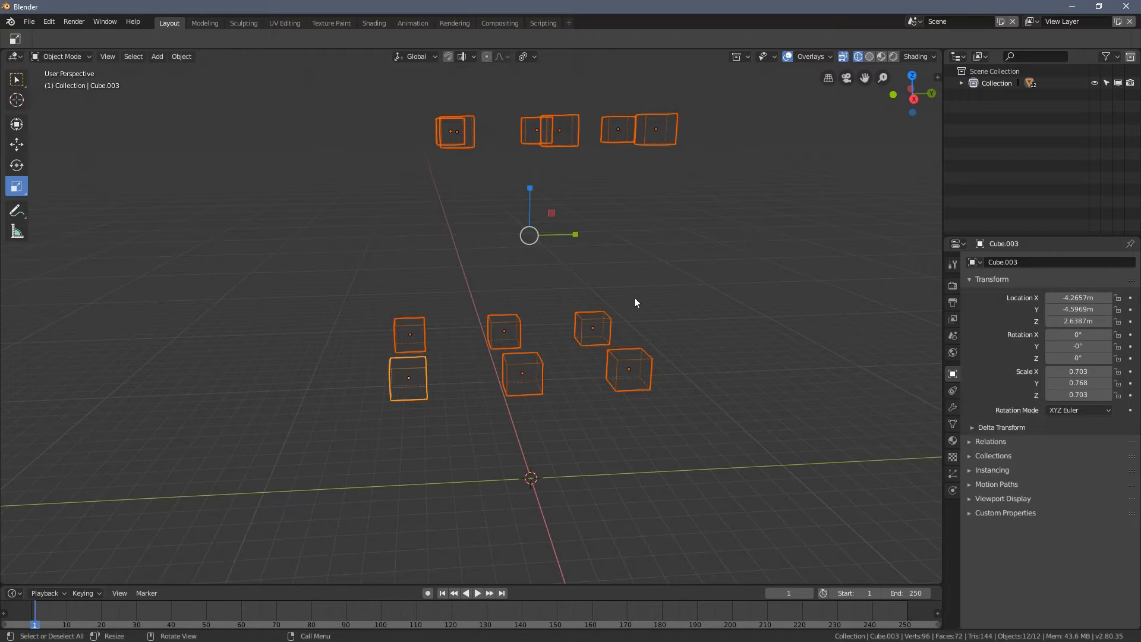
key("s")
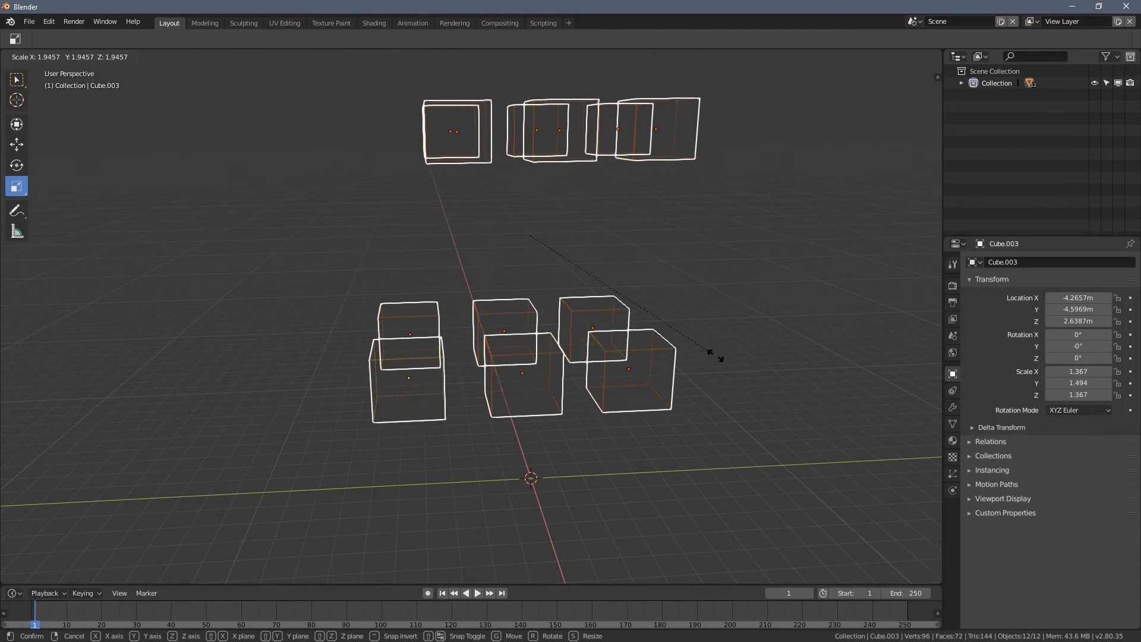
left_click(713, 355)
Step: Switch the viewport to Solid shading
middle_click_drag(488, 279, 630, 290)
key("z")
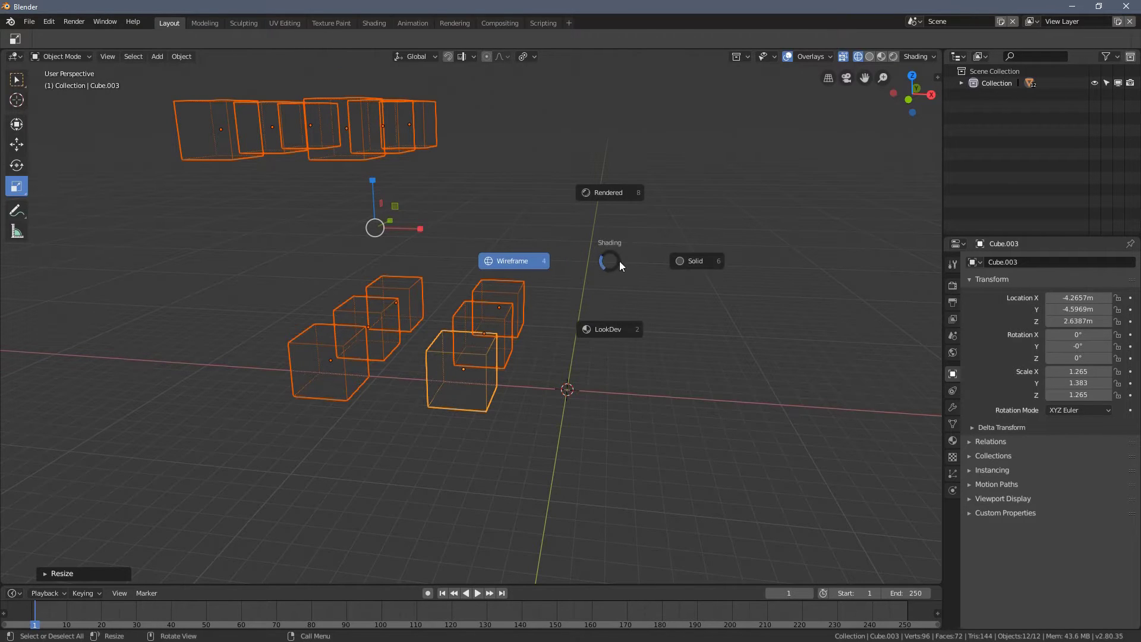
left_click(693, 256)
middle_click_drag(483, 285, 574, 481)
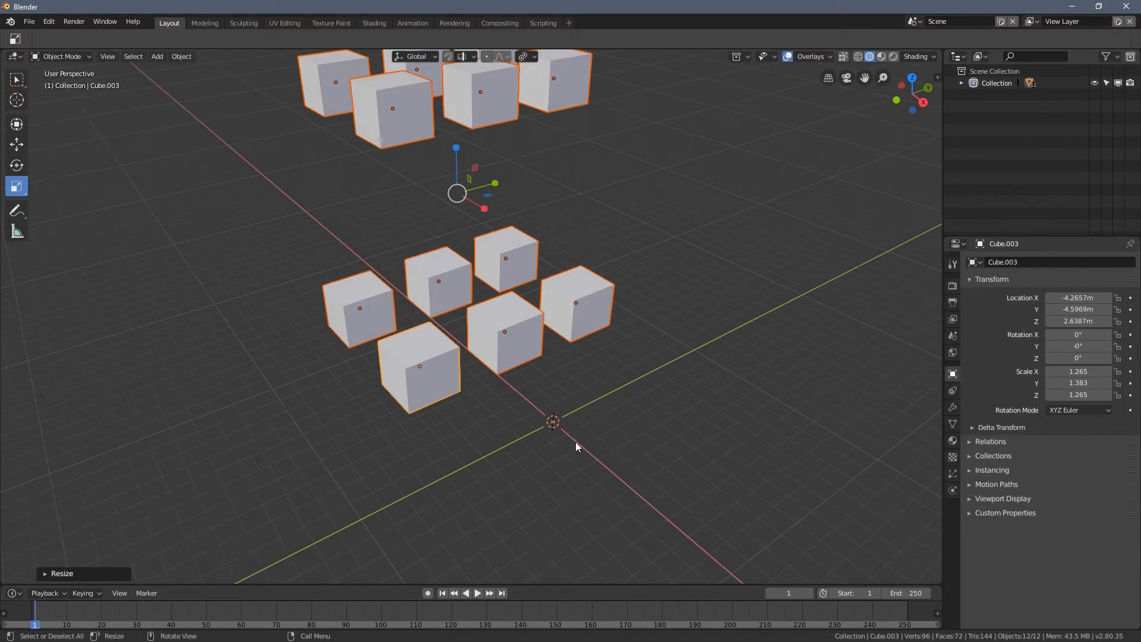
middle_click_drag(459, 337, 594, 314)
Step: Rescale the cubes to about 1.0, leaving Cube.003 at 1.005, 1.098, 1.005
key("s")
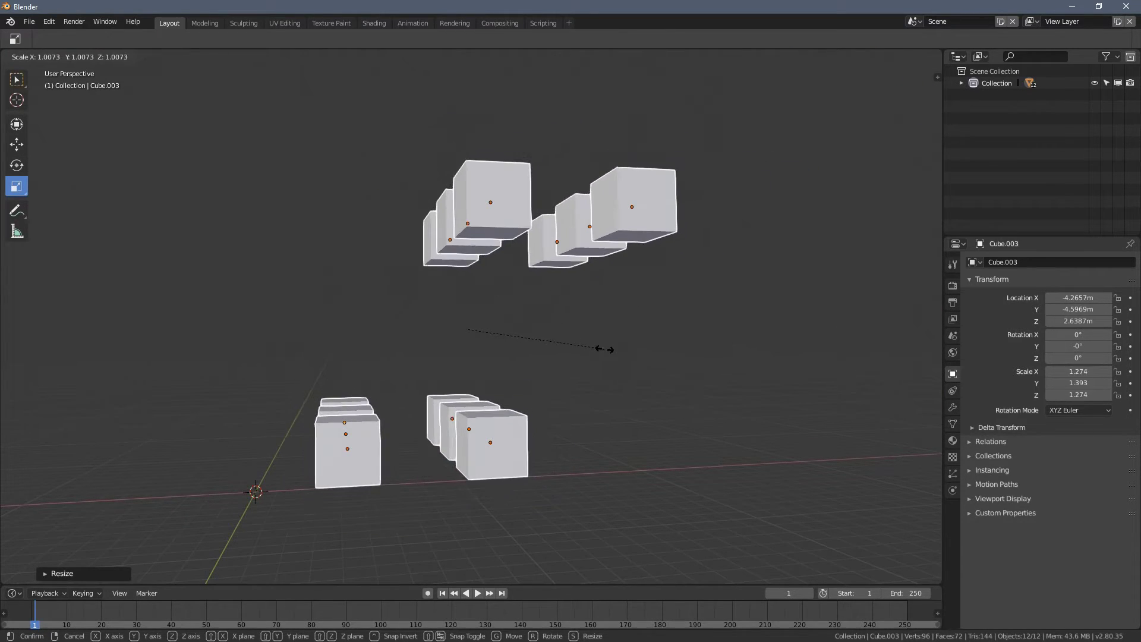
left_click(577, 333)
middle_click_drag(488, 307, 553, 350)
scroll(438, 414, "down", 2)
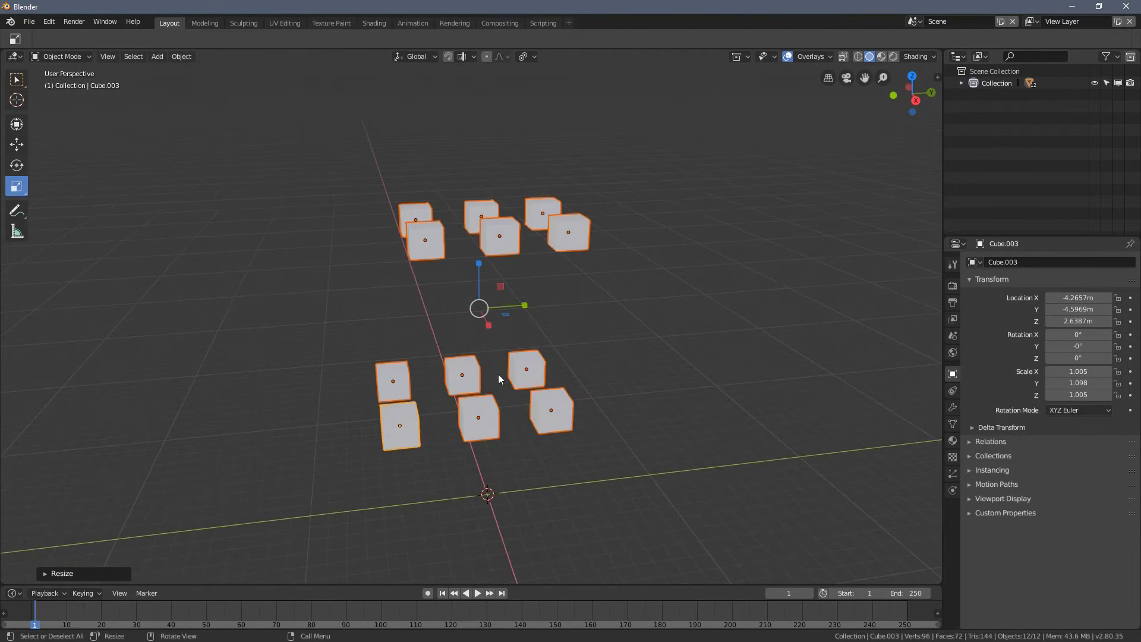
scroll(505, 375, "up", 2)
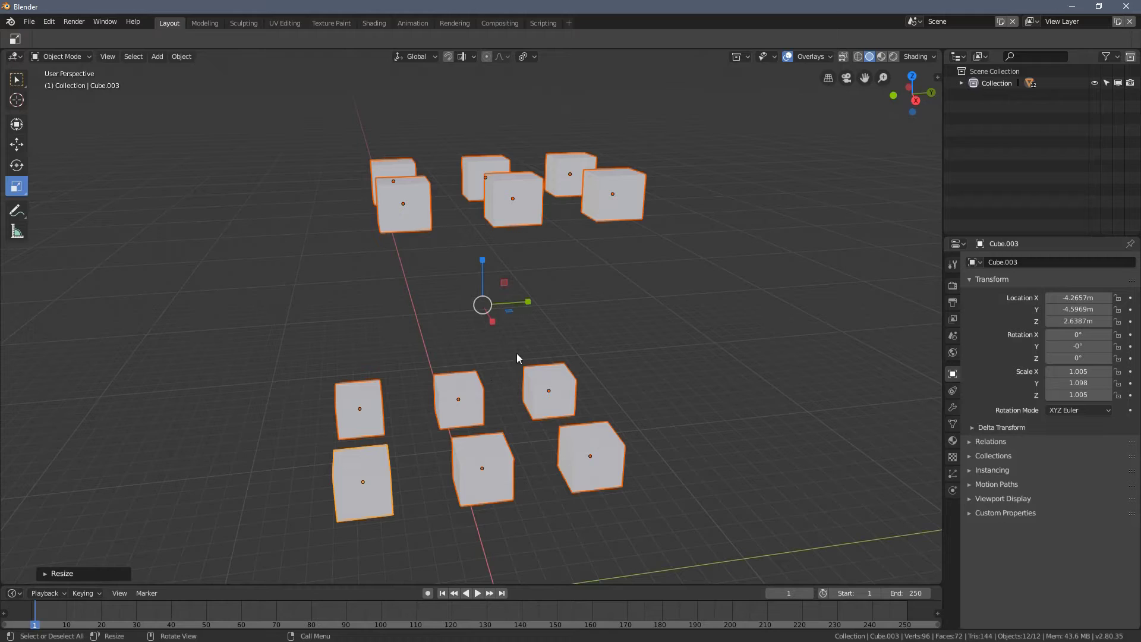
left_click(528, 56)
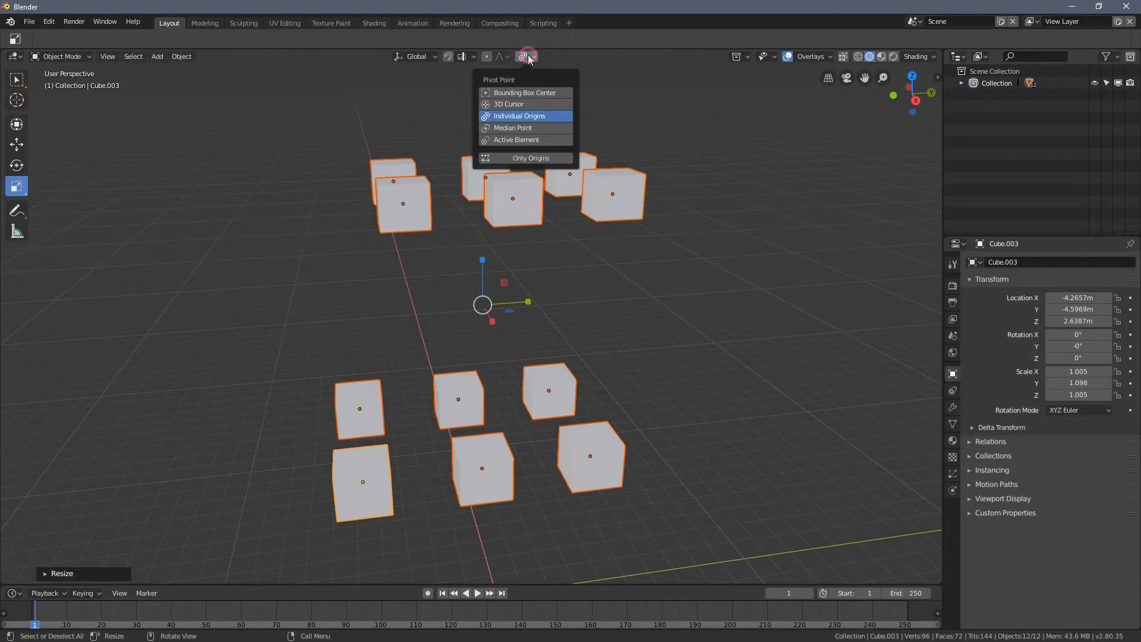
left_click(583, 127)
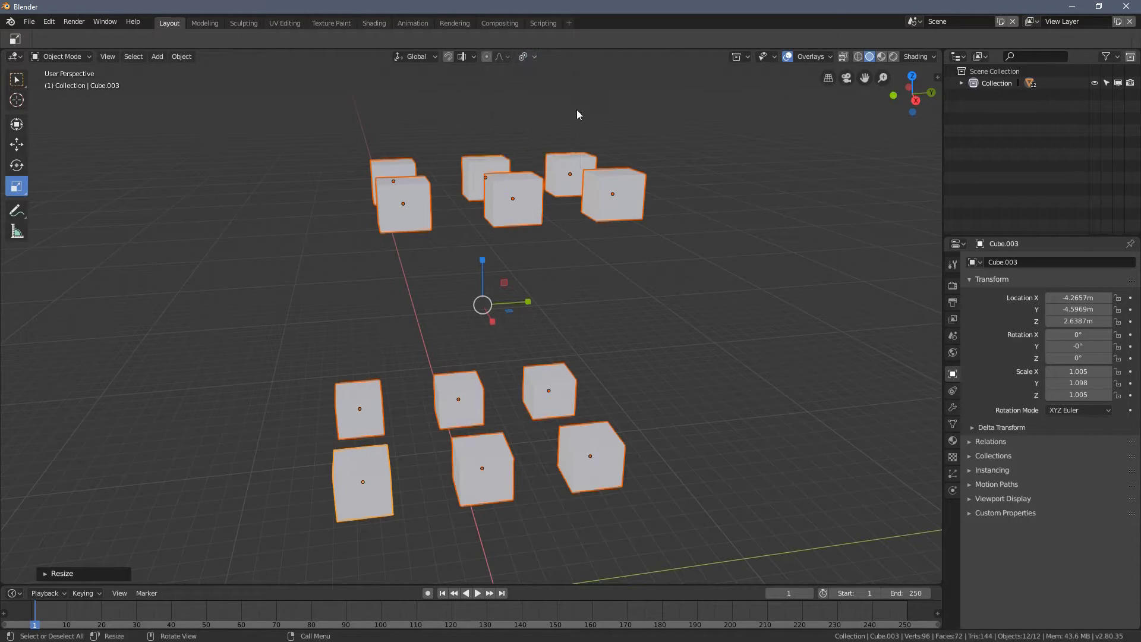
key("period")
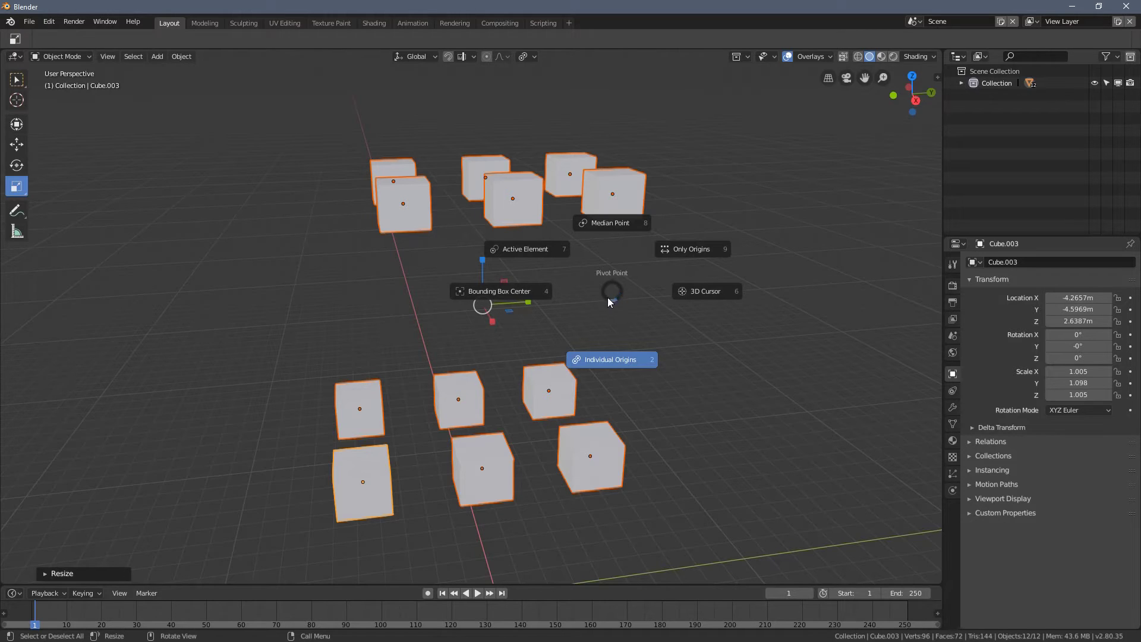
left_click(530, 274)
key("period")
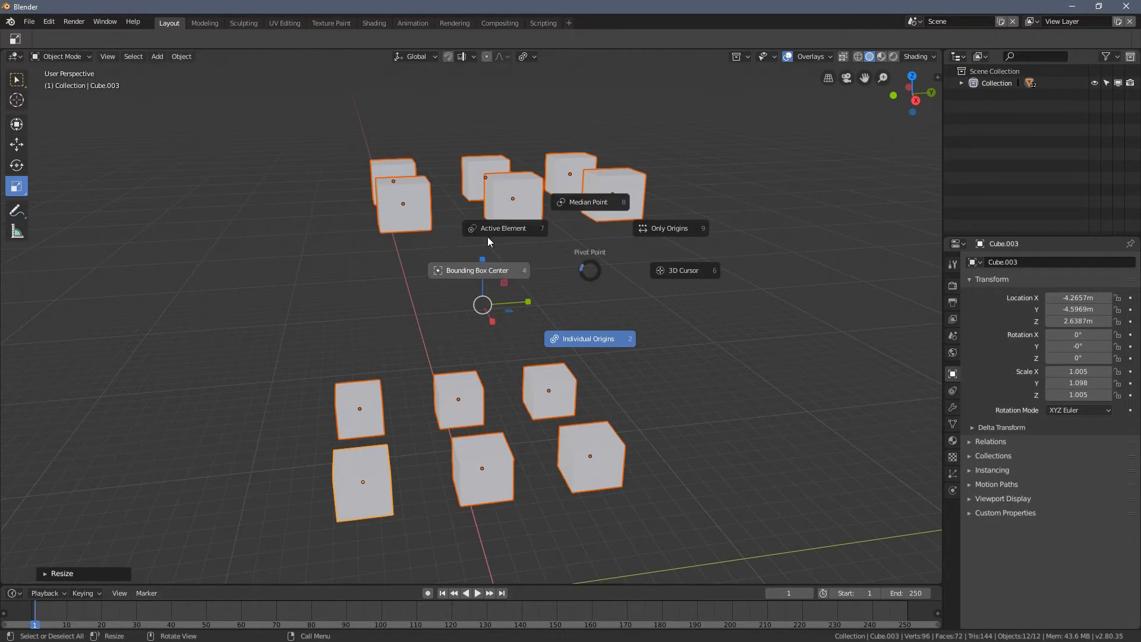
left_click(501, 229)
middle_click_drag(501, 229, 482, 248)
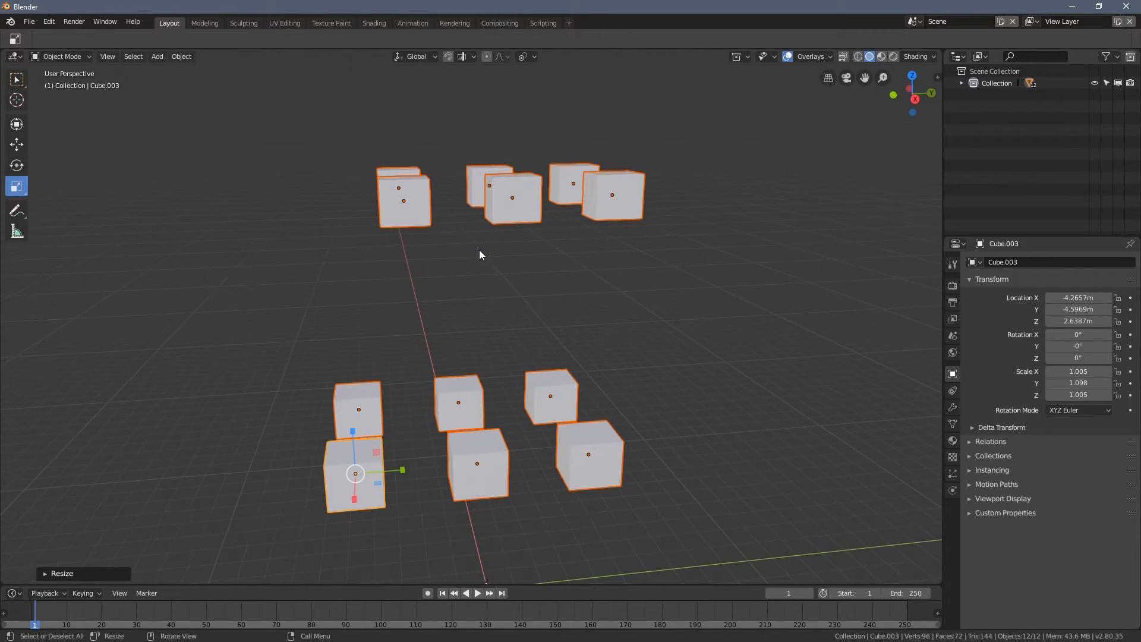
key("period")
left_click(579, 266)
scroll(601, 355, "down", 4)
middle_click_drag(601, 355, 657, 391)
scroll(598, 294, "up", 2)
scroll(598, 293, "down", 1)
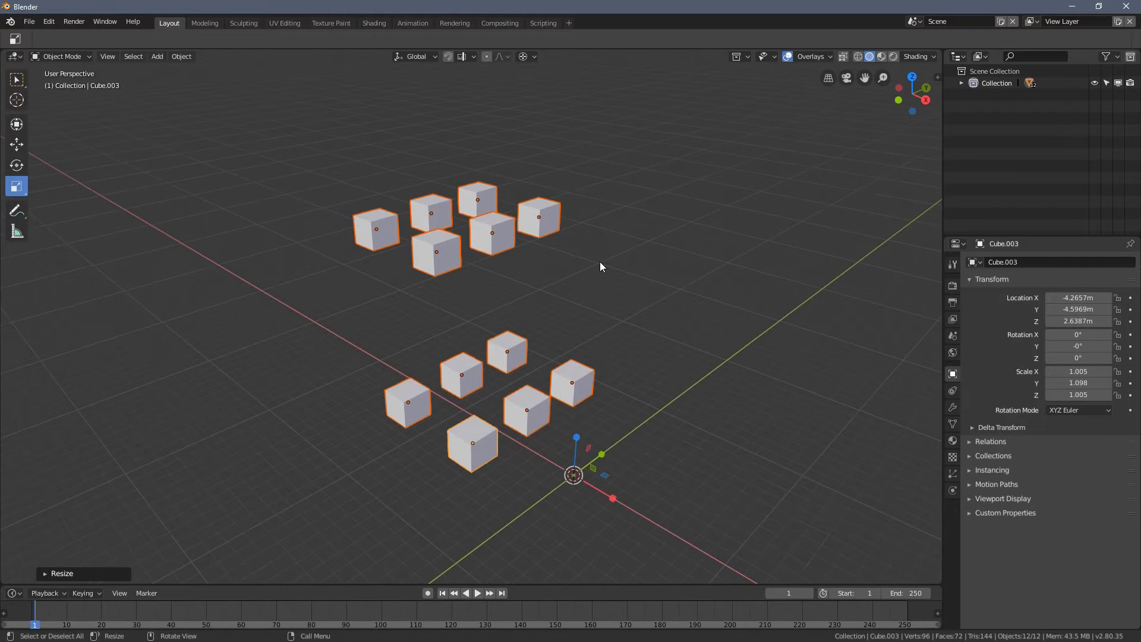
key("period")
left_click(667, 227)
scroll(565, 272, "up", 2)
key("period")
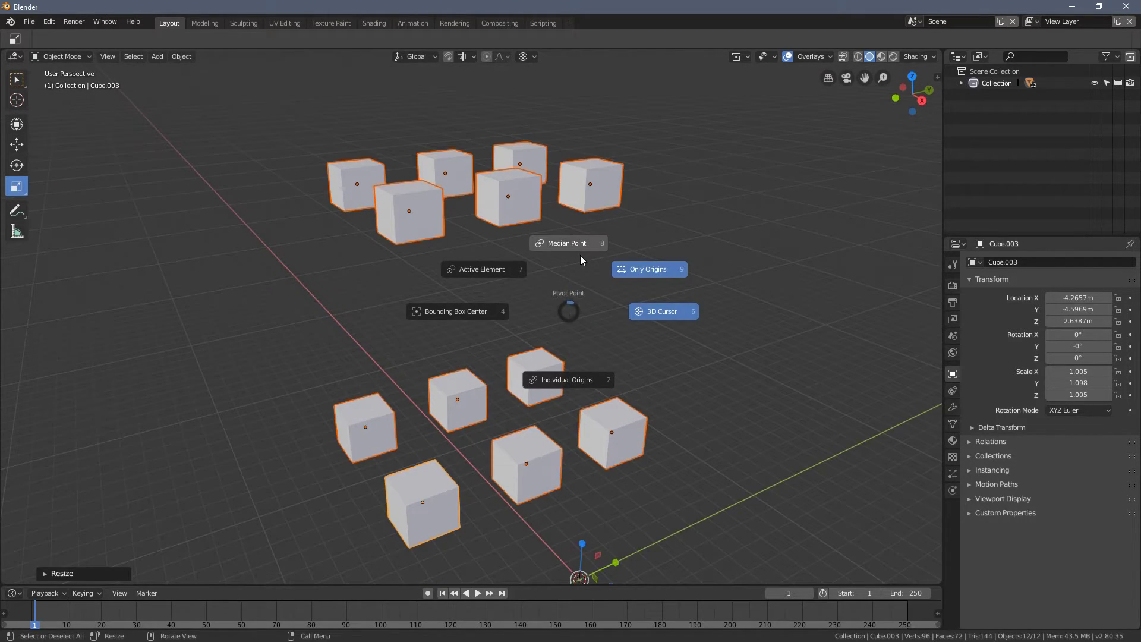
left_click(564, 381)
middle_click_drag(531, 322, 538, 232)
left_click(524, 57)
key("Escape")
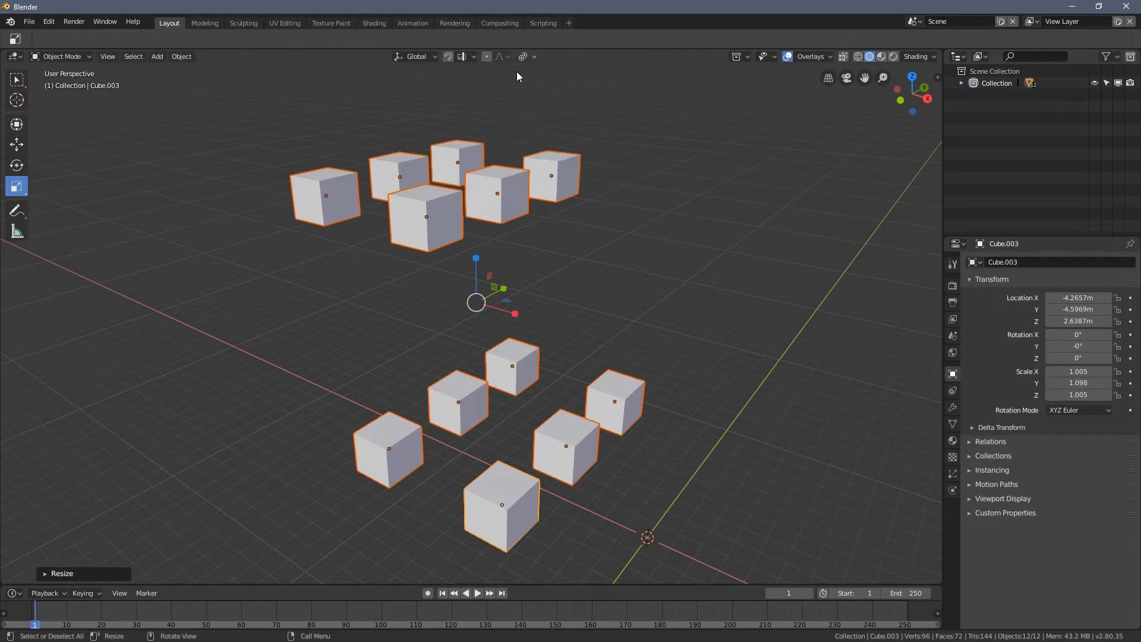
key("period")
Step: Reset the pivot to Median Point and delete the default camera and light
left_click(515, 208)
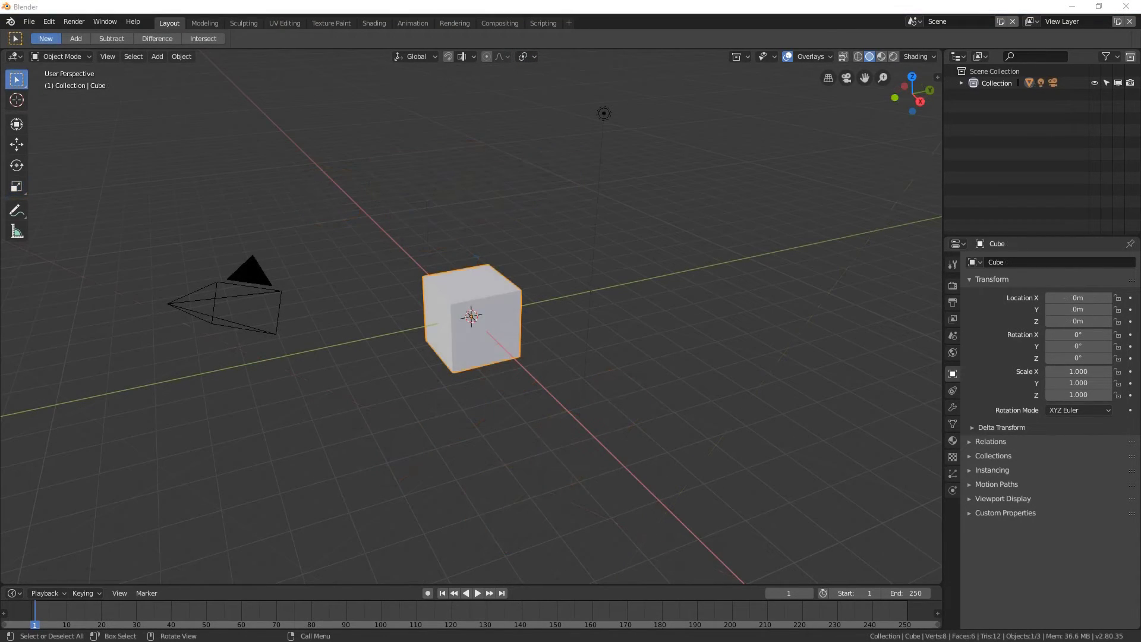
left_click(1022, 595)
middle_click_drag(509, 303, 37, 136)
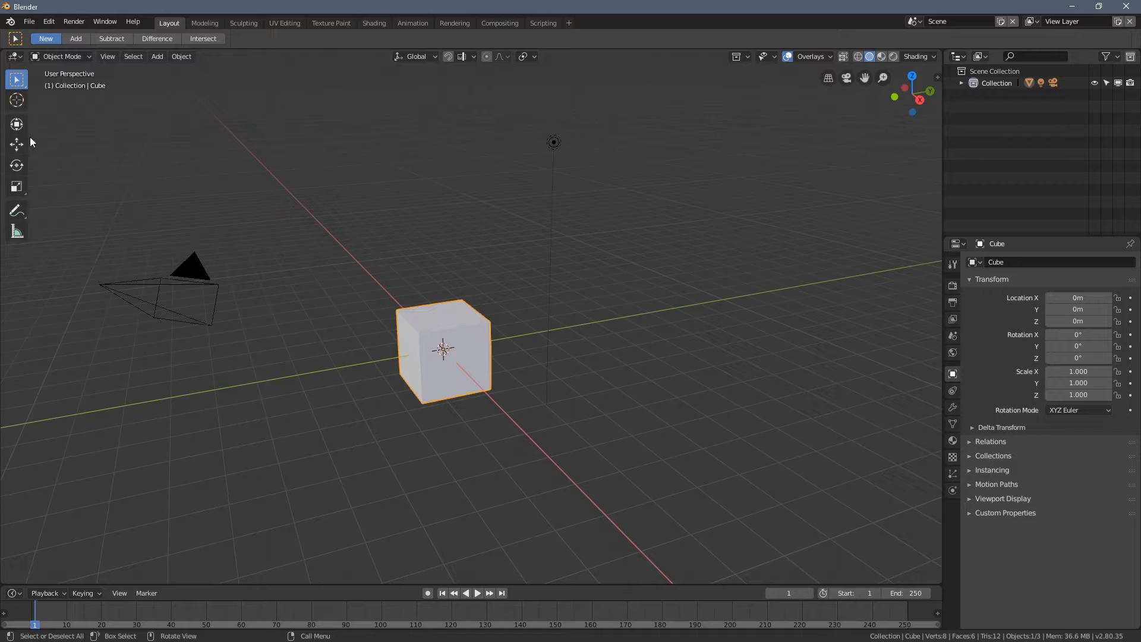
left_click_drag(32, 131, 86, 129)
left_click(197, 273)
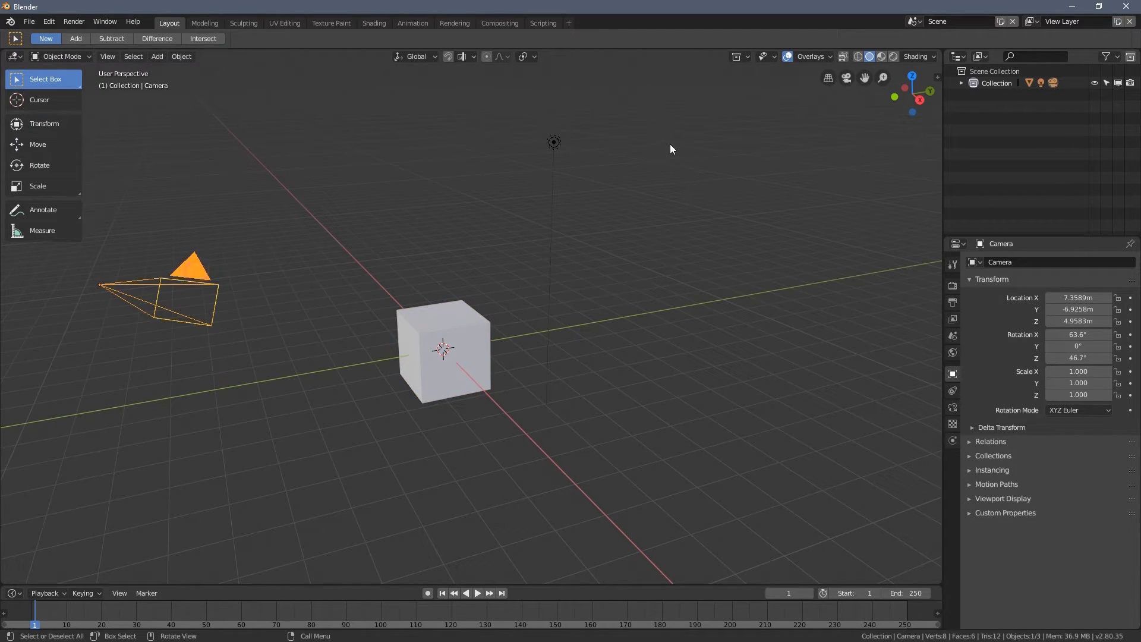
left_click(553, 142, "shift")
key("x")
left_click(454, 241)
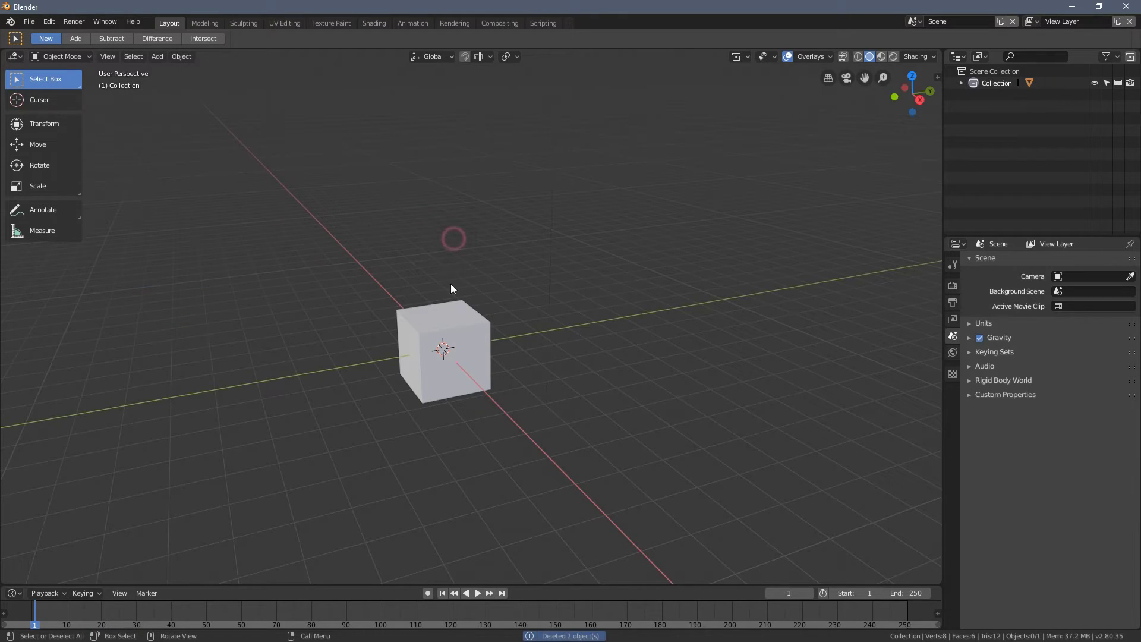
Step: Stretch the cube along Y to 3.816 and widen it slightly along X
middle_click_drag(167, 220, 414, 303)
left_click(405, 245)
middle_click_drag(405, 245, 401, 299)
key("KP_Decimal")
left_click(39, 185)
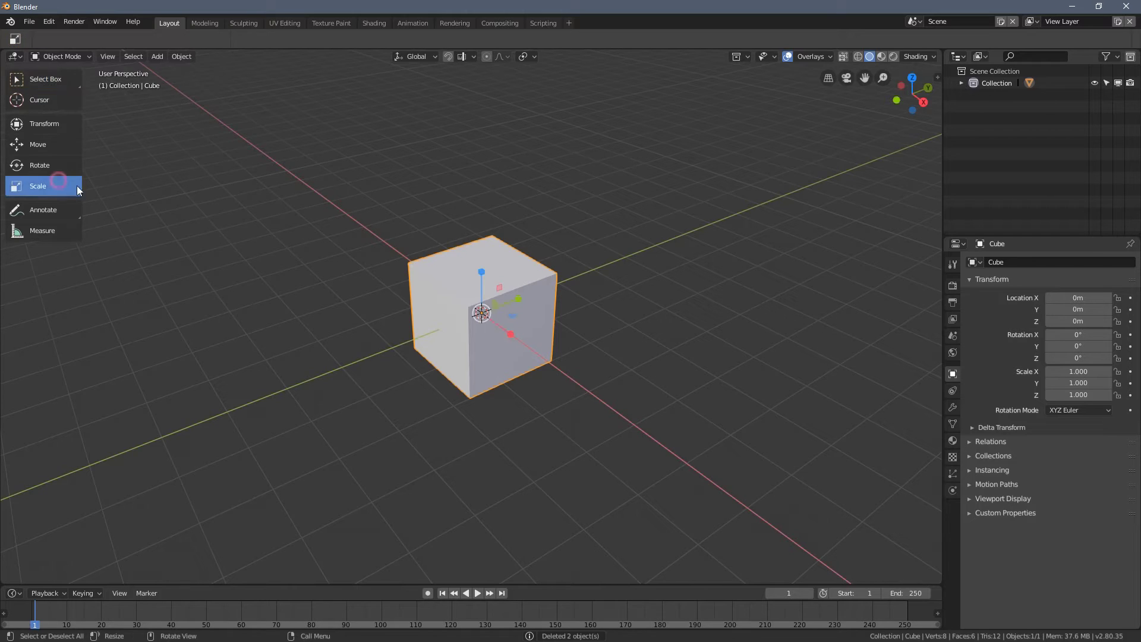
left_click_drag(519, 299, 625, 262)
left_click_drag(511, 334, 492, 327)
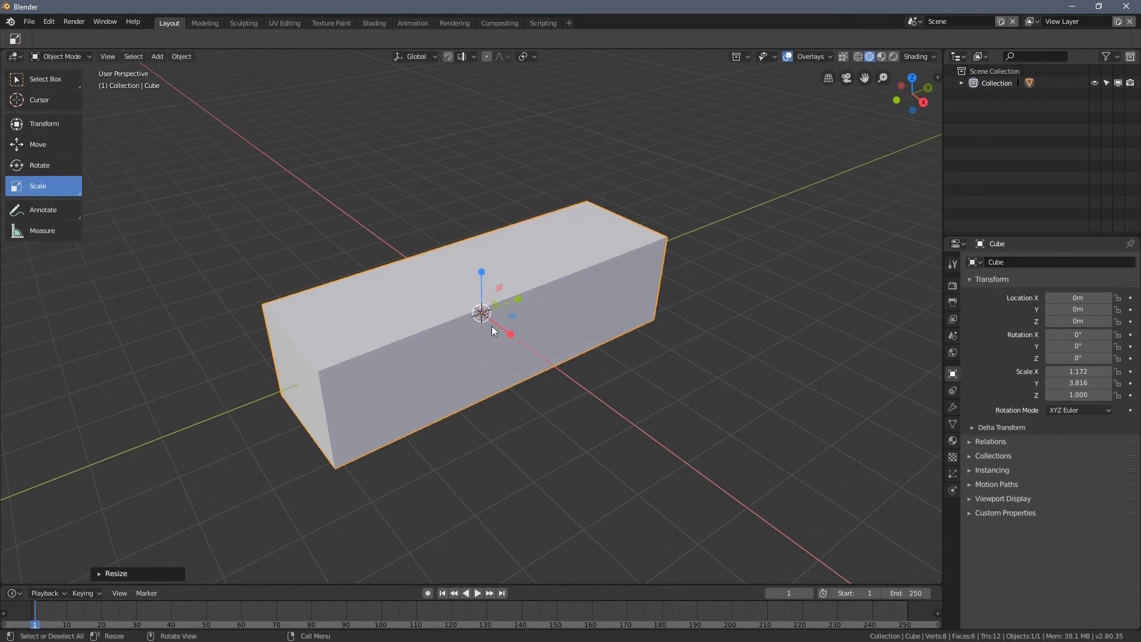
Step: Tumble the box to a tilted orientation with the Rotate tool
left_click(39, 165)
middle_click_drag(465, 296, 465, 322)
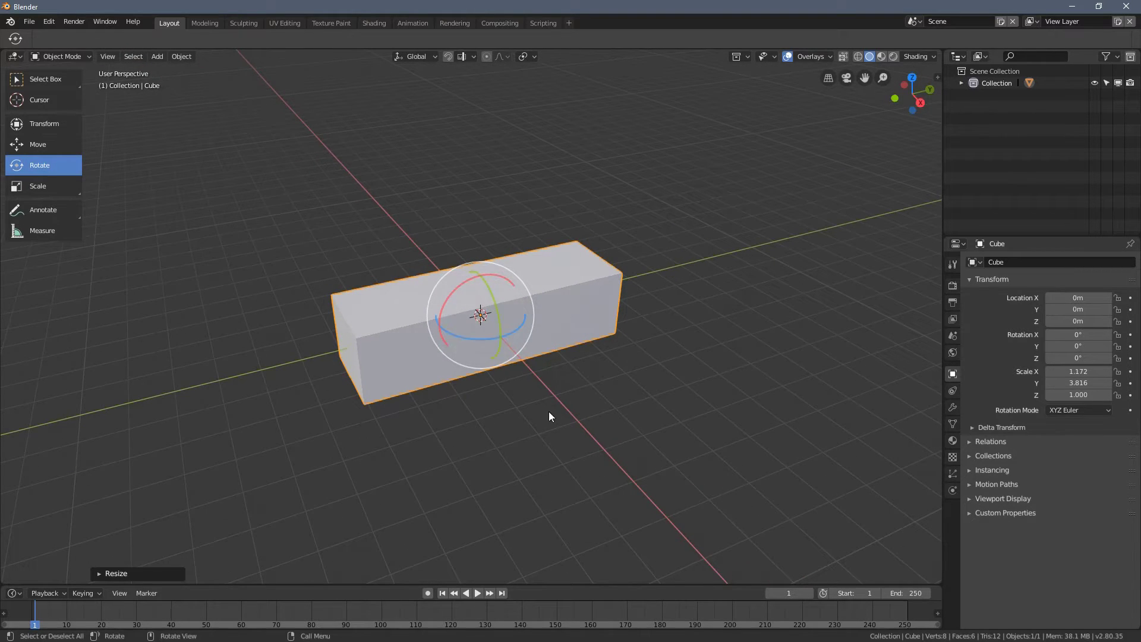
middle_click_drag(457, 261, 415, 247)
left_click_drag(476, 320, 621, 330)
middle_click_drag(621, 330, 493, 363)
Step: Try enlarging the box uniformly, then undo that scale
left_click(56, 189)
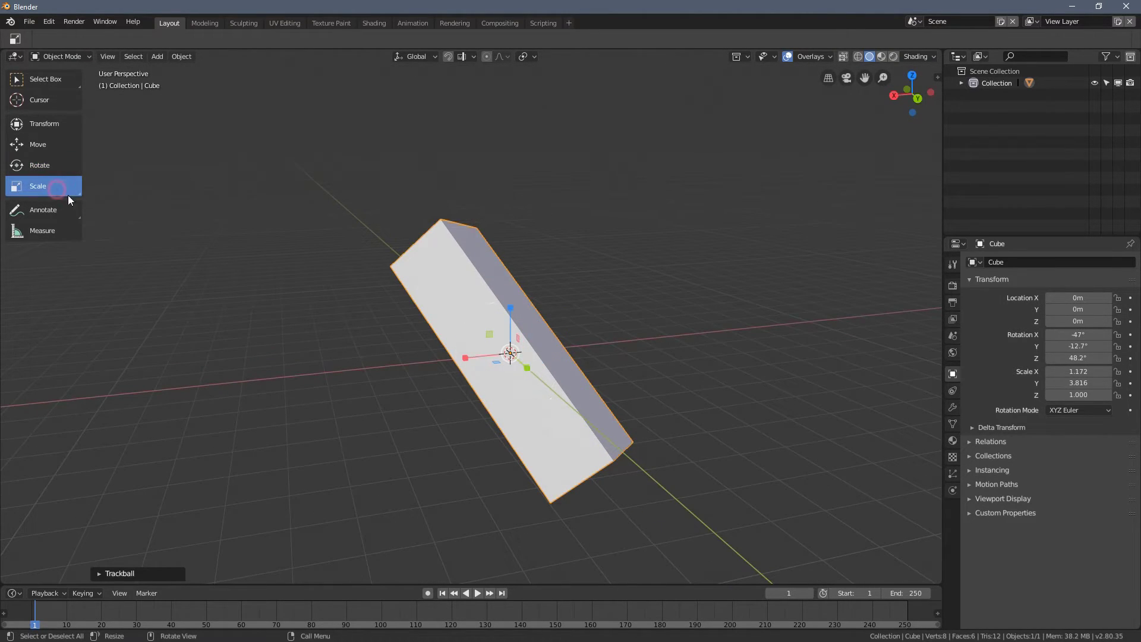
middle_click_drag(476, 324, 509, 306)
left_click_drag(509, 305, 515, 254)
middle_click_drag(515, 255, 476, 376)
key("s")
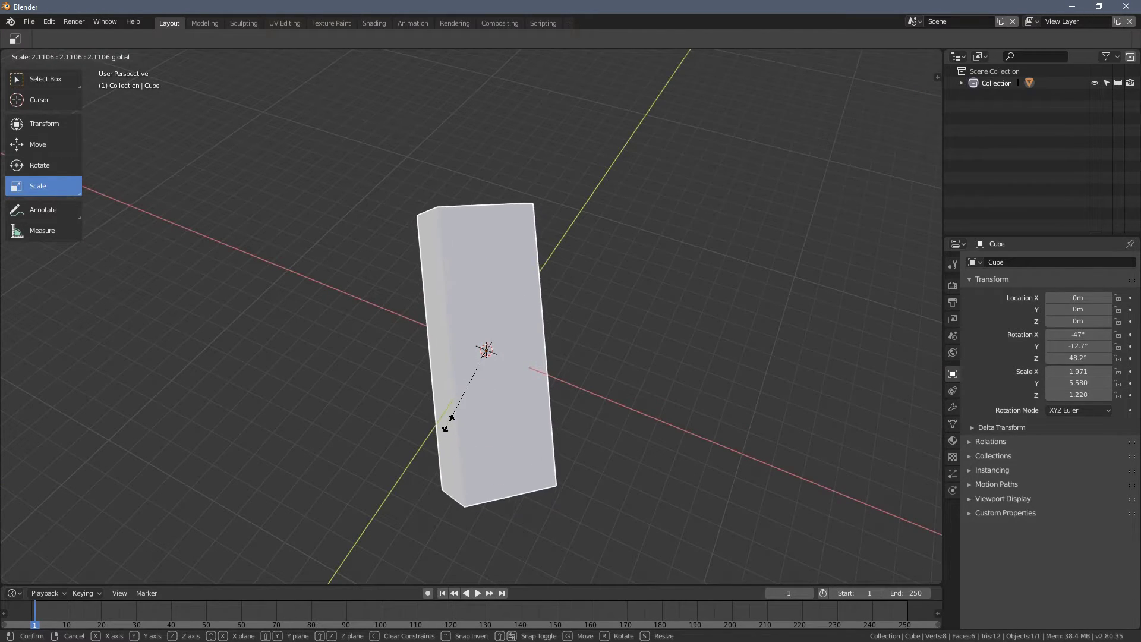
left_click(480, 312)
middle_click_drag(480, 311, 232, 262)
key("ctrl+z")
Step: Re-tilt the box to about -47°, -12.7°, 48.2°, undoing an extra shrink
left_click(62, 170)
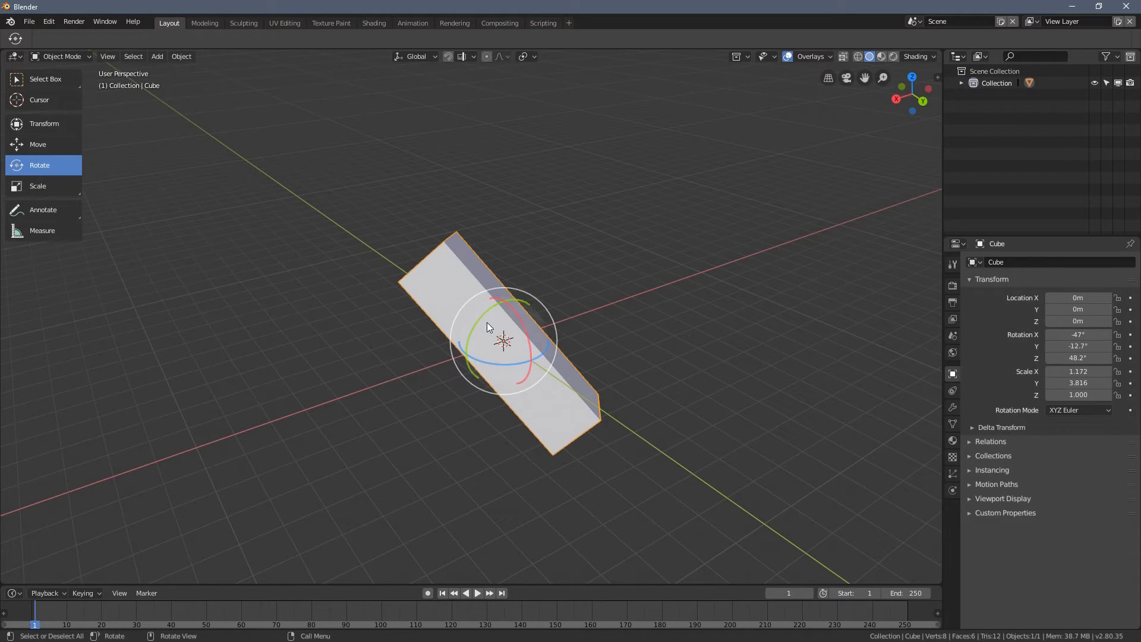
left_click_drag(486, 322, 518, 371)
middle_click_drag(518, 371, 526, 327)
left_click_drag(527, 331, 471, 330)
left_click(46, 186)
key("s")
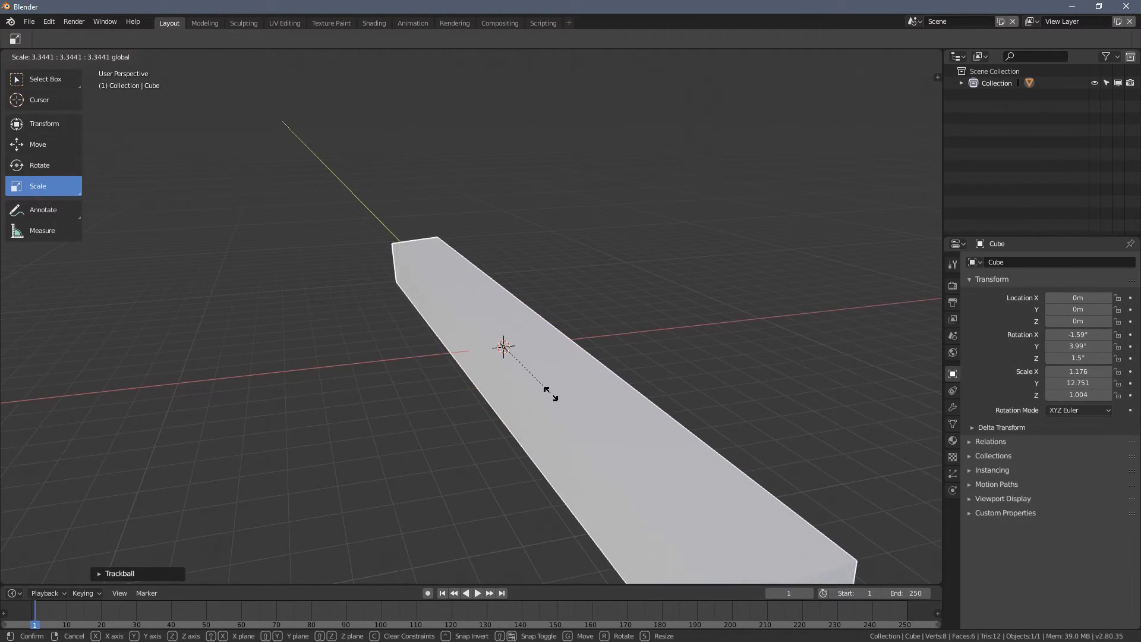
left_click(537, 387)
left_click(39, 165)
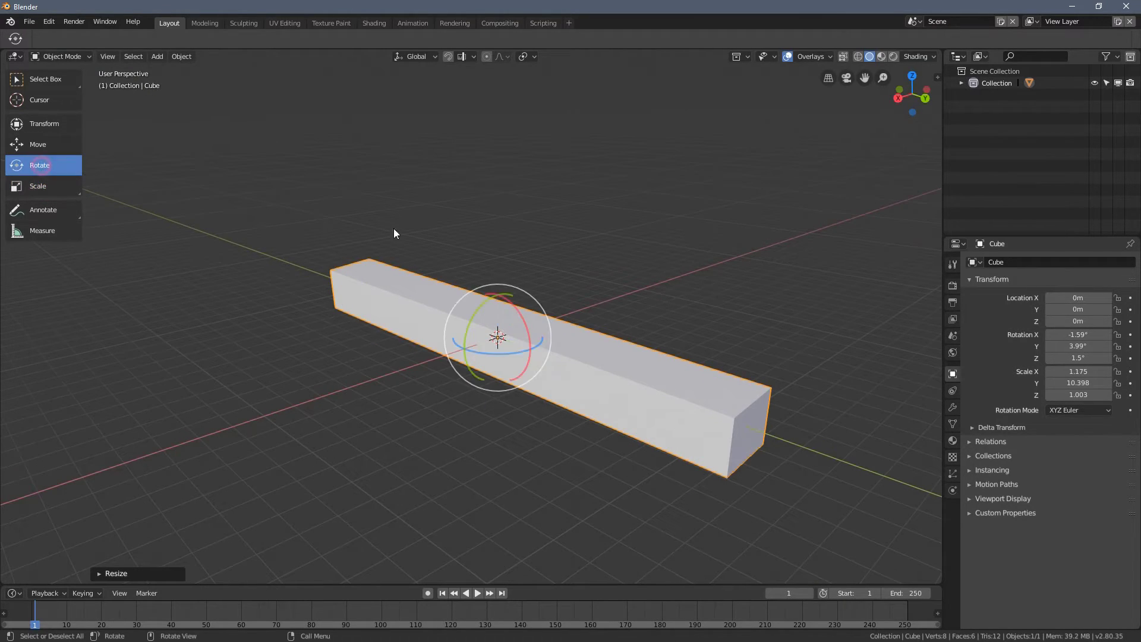
left_click_drag(497, 309, 554, 282)
key("Escape")
key("ctrl+z")
Step: Choose Normal transform orientation so the gizmo follows the tilted block's own axes
middle_click_drag(597, 303, 457, 293)
left_click_drag(456, 294, 519, 305)
middle_click_drag(518, 305, 457, 208)
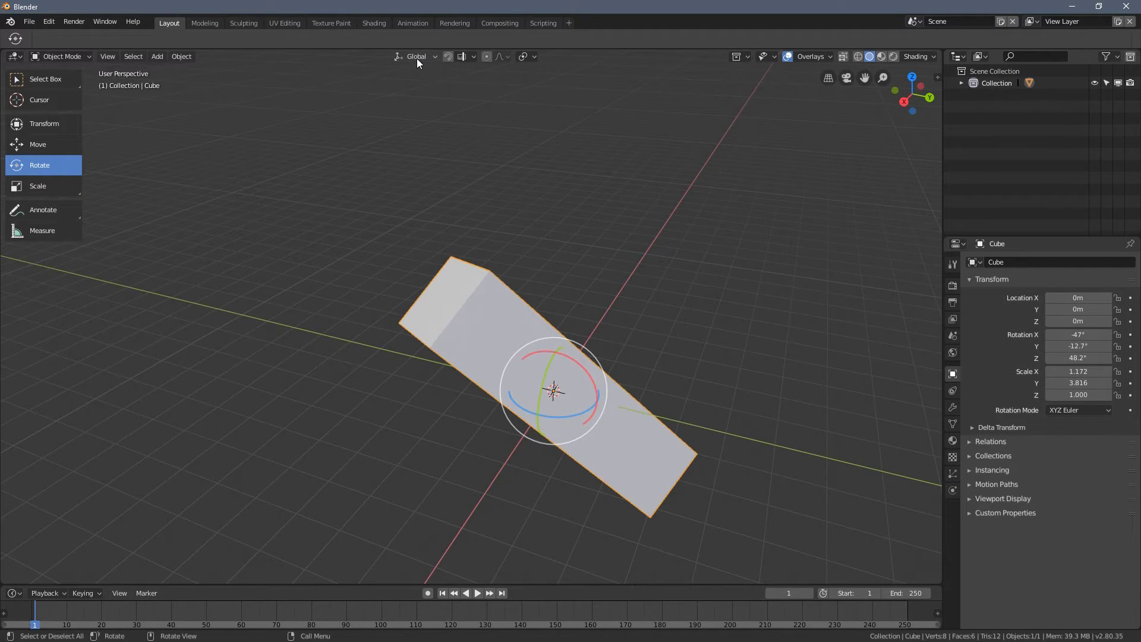
left_click(523, 56)
left_click(412, 55)
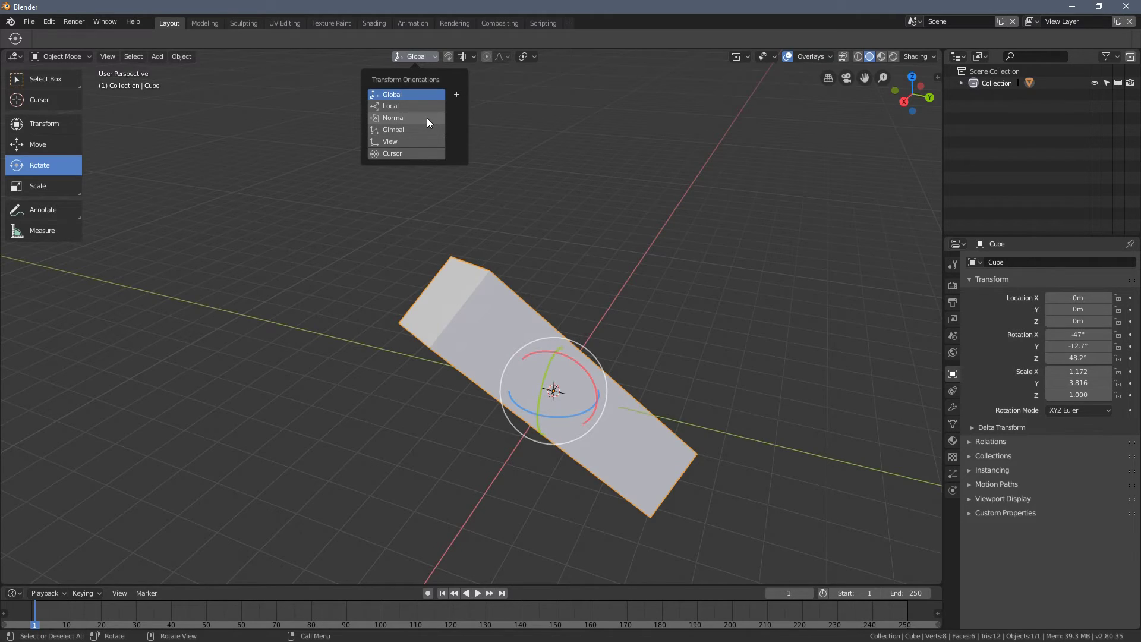
left_click(405, 122)
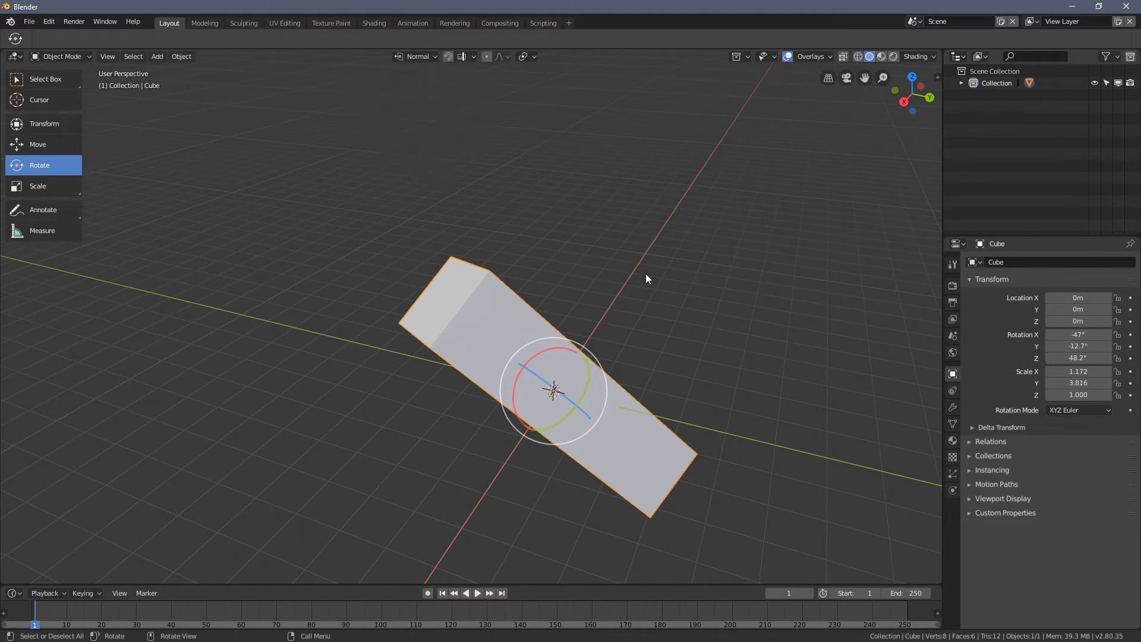
middle_click_drag(645, 273, 543, 430)
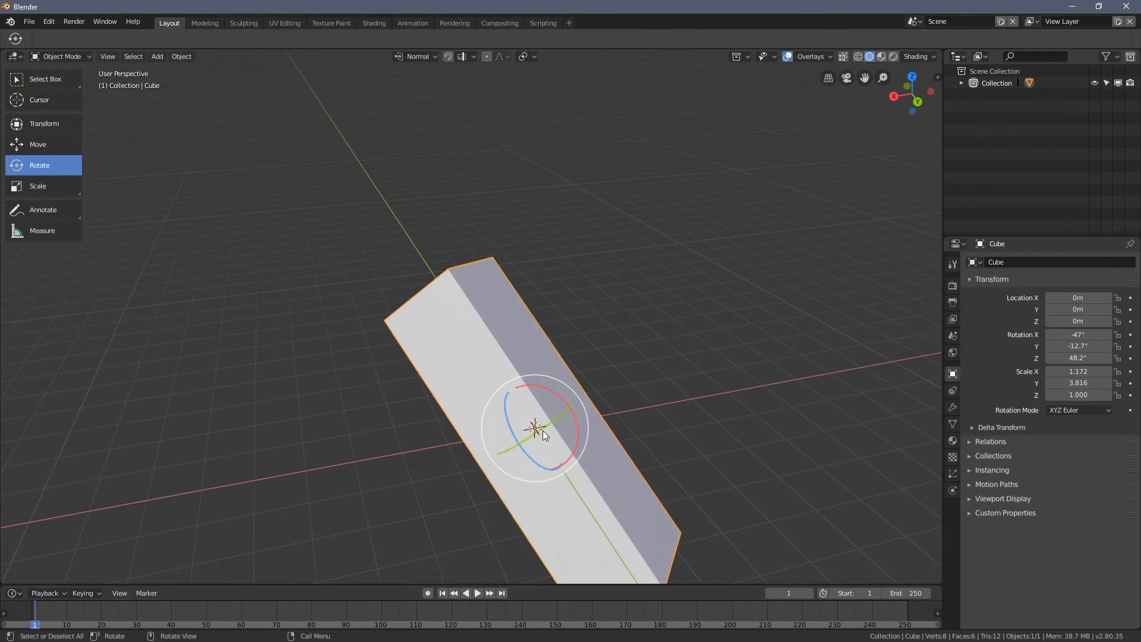
Step: Slide the block along its local Y, X and Z axes to 4.2829, -2.4424, 3.9674 m
left_click(21, 149)
middle_click_drag(310, 343, 411, 354)
mouse_move(491, 281)
middle_mouse_down()
mouse_move(609, 228)
mouse_move(504, 297)
middle_mouse_up()
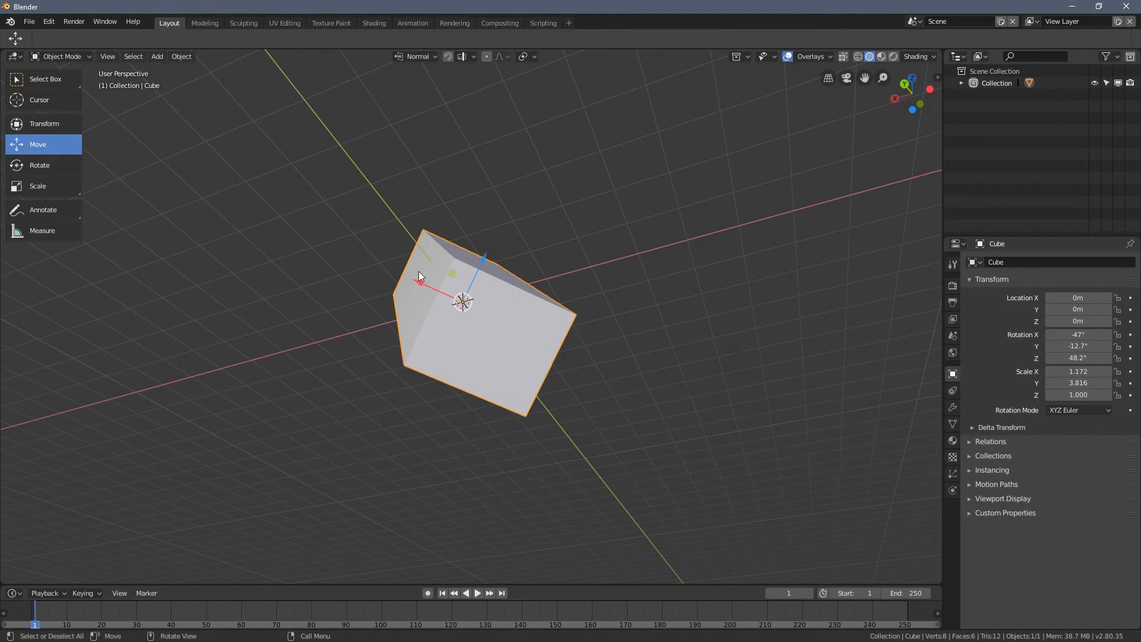
middle_click_drag(418, 275, 504, 352)
left_click_drag(505, 352, 401, 252)
mouse_move(451, 296)
left_mouse_down()
mouse_move(686, 543)
mouse_move(446, 254)
mouse_move(465, 281)
left_mouse_up()
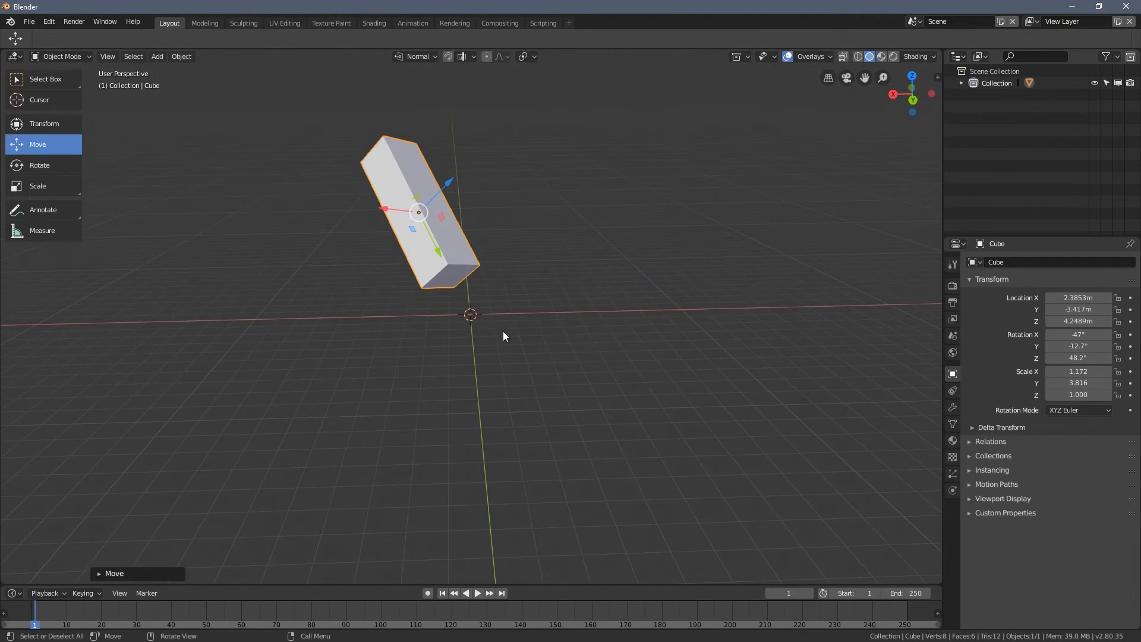
middle_click_drag(502, 334, 432, 252)
left_click_drag(432, 252, 406, 246)
scroll(614, 263, "up", 4)
left_click_drag(417, 198, 384, 205)
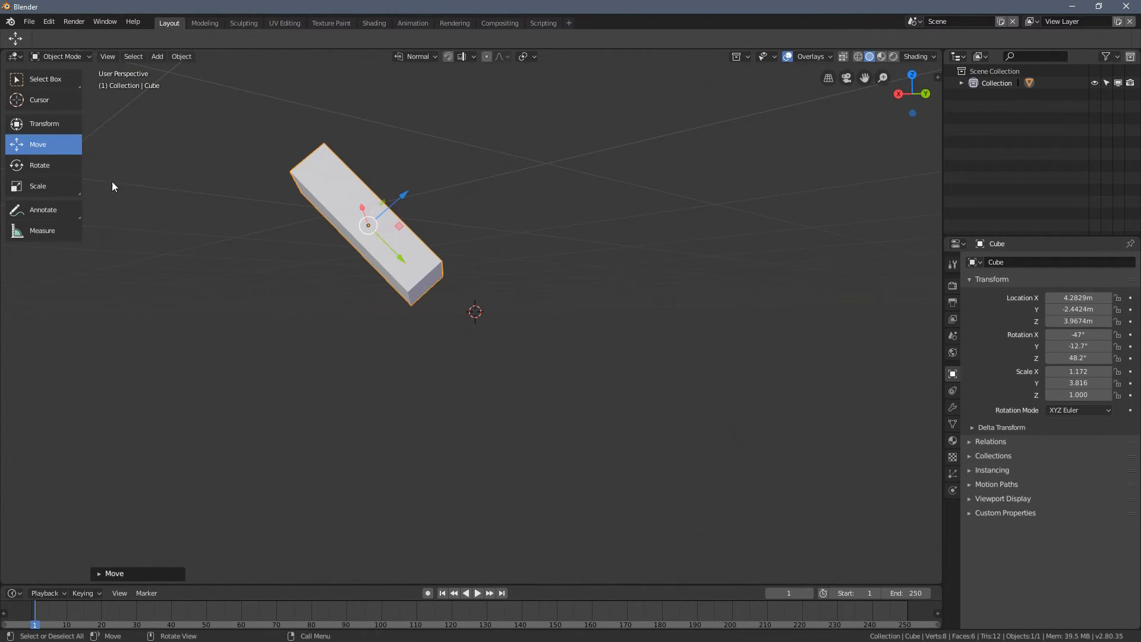
Step: Rotate the cube about its own Y, Z and X axes, then move it closer to the origin
left_click(55, 164)
middle_click_drag(404, 202, 469, 295)
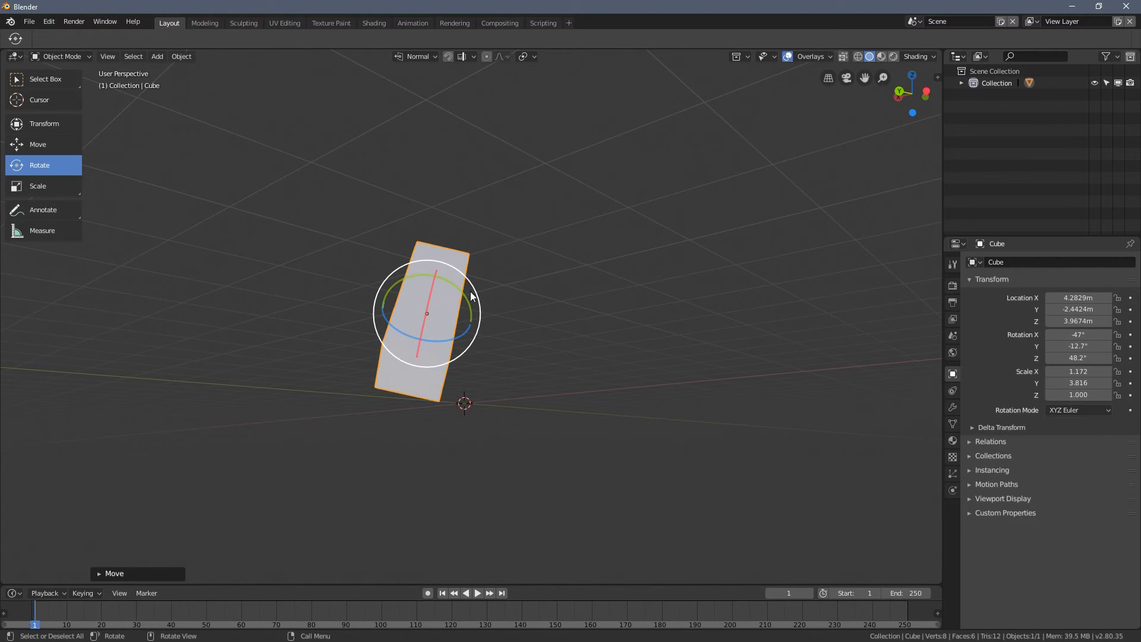
left_click_drag(465, 293, 576, 389)
middle_click_drag(576, 389, 427, 379)
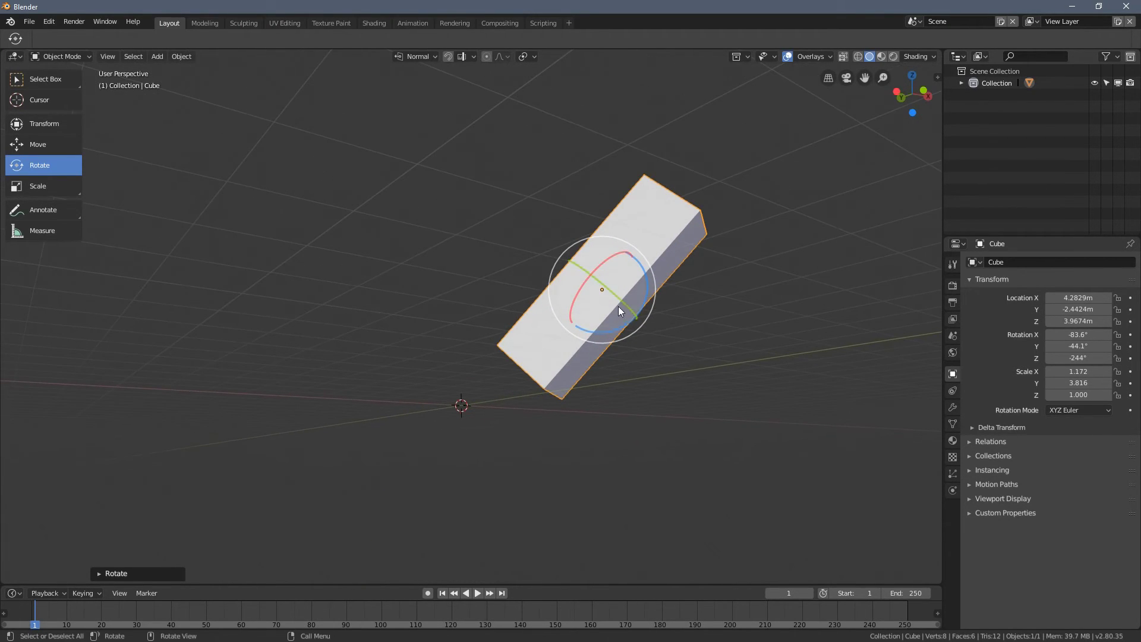
left_click_drag(636, 310, 454, 301)
mouse_move(454, 301)
middle_mouse_down()
mouse_move(618, 331)
mouse_move(469, 292)
middle_mouse_up()
left_click_drag(442, 267, 380, 250)
middle_click_drag(381, 250, 380, 226)
left_click(38, 144)
left_click_drag(350, 220, 408, 280)
Step: Stretch the cube along its own Y axis, scale it along Z, and thin it along X
left_click(61, 185)
middle_click_drag(253, 271, 394, 303)
left_click_drag(396, 304, 342, 264)
mouse_move(419, 316)
middle_mouse_down()
mouse_move(535, 344)
mouse_move(426, 315)
middle_mouse_up()
left_click_drag(425, 319, 339, 271)
middle_click_drag(340, 271, 417, 354)
left_click_drag(417, 356, 416, 333)
middle_click_drag(416, 333, 487, 311)
Step: Scale the whole cube uniformly twice with S
key("s")
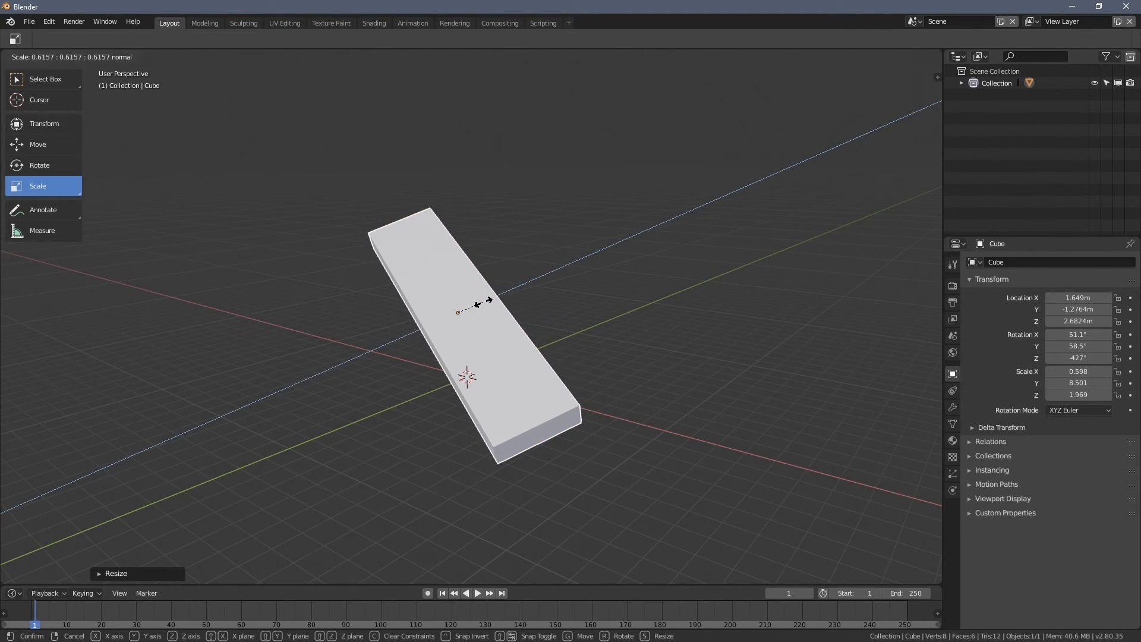
left_click(483, 303)
middle_click_drag(483, 303, 502, 335)
key("s")
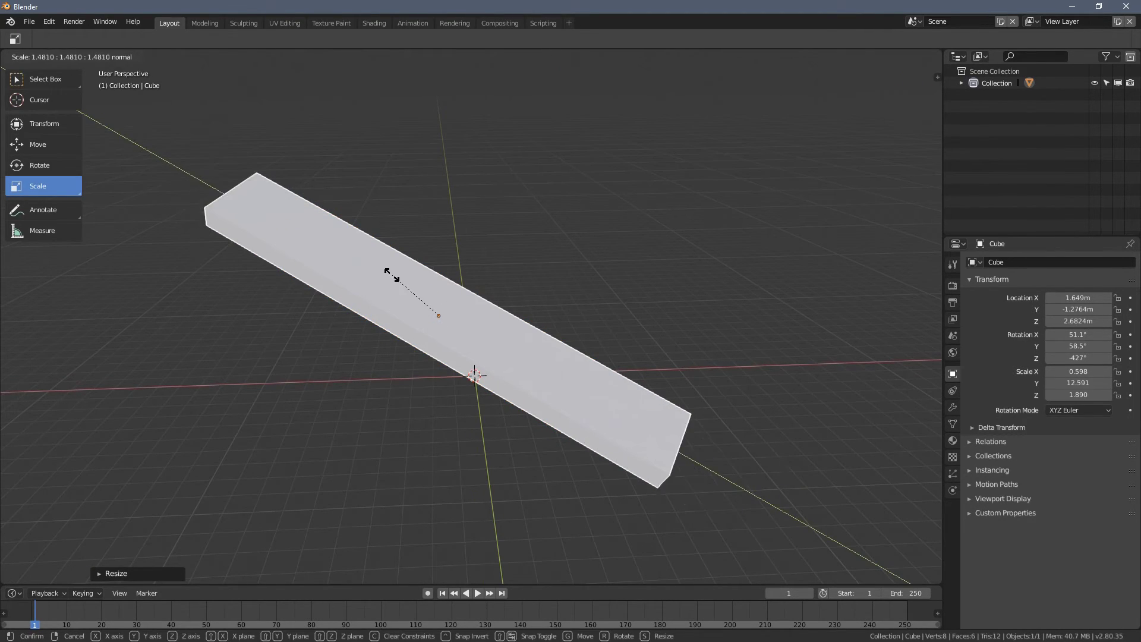
left_click(400, 290)
middle_click_drag(401, 290, 232, 302)
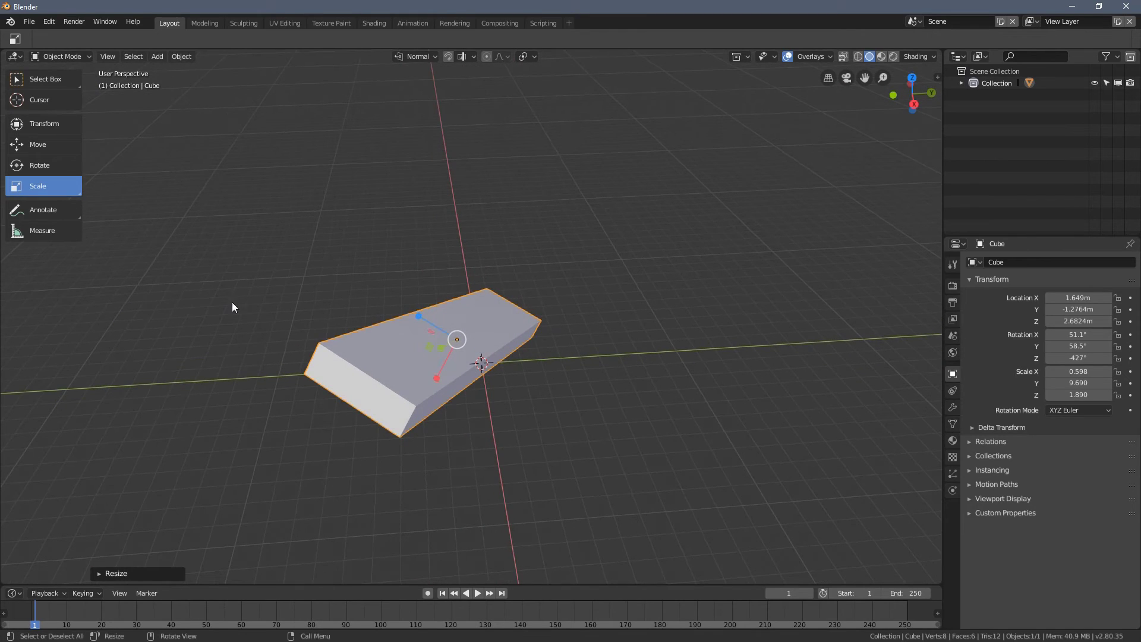
Step: Tumble the cube with free trackball rotations to about 283°, -57.7°, -274°
left_click(77, 165)
middle_click_drag(217, 250, 461, 333)
left_click_drag(461, 333, 400, 328)
middle_click_drag(400, 328, 472, 324)
left_click_drag(473, 322, 416, 156)
middle_click_drag(427, 308, 357, 279)
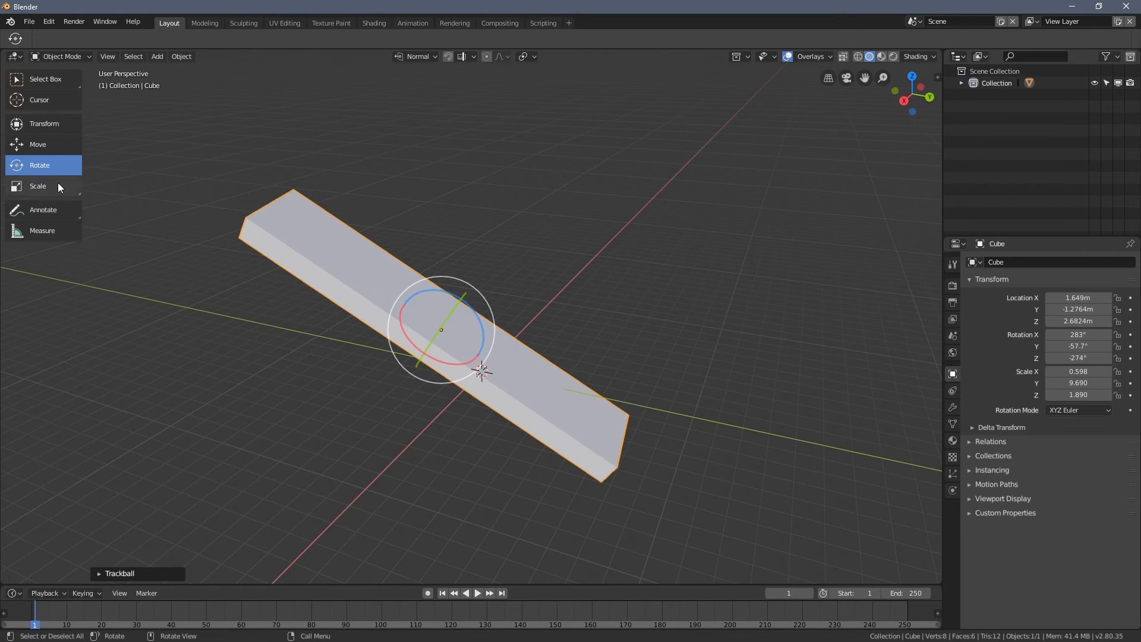
Step: Shorten the cube along its own Y and flatten it along Z to scale 0.598, 5.175, 1.238
left_click(58, 186)
middle_click_drag(267, 249, 369, 301)
mouse_move(534, 370)
left_mouse_down()
mouse_move(469, 334)
mouse_move(540, 362)
left_mouse_up()
middle_click_drag(541, 362, 429, 356)
left_click_drag(474, 306, 475, 303)
middle_click_drag(475, 303, 413, 278)
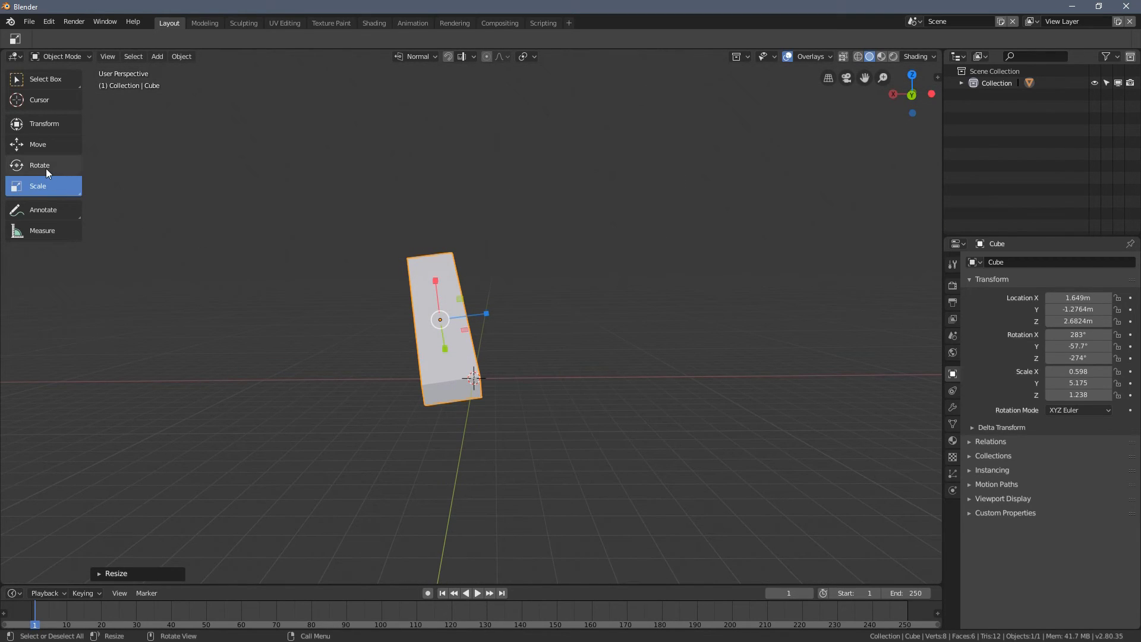
Step: Rotate the cube freely with the trackball rotation
left_click(45, 169)
left_click_drag(450, 327, 436, 387)
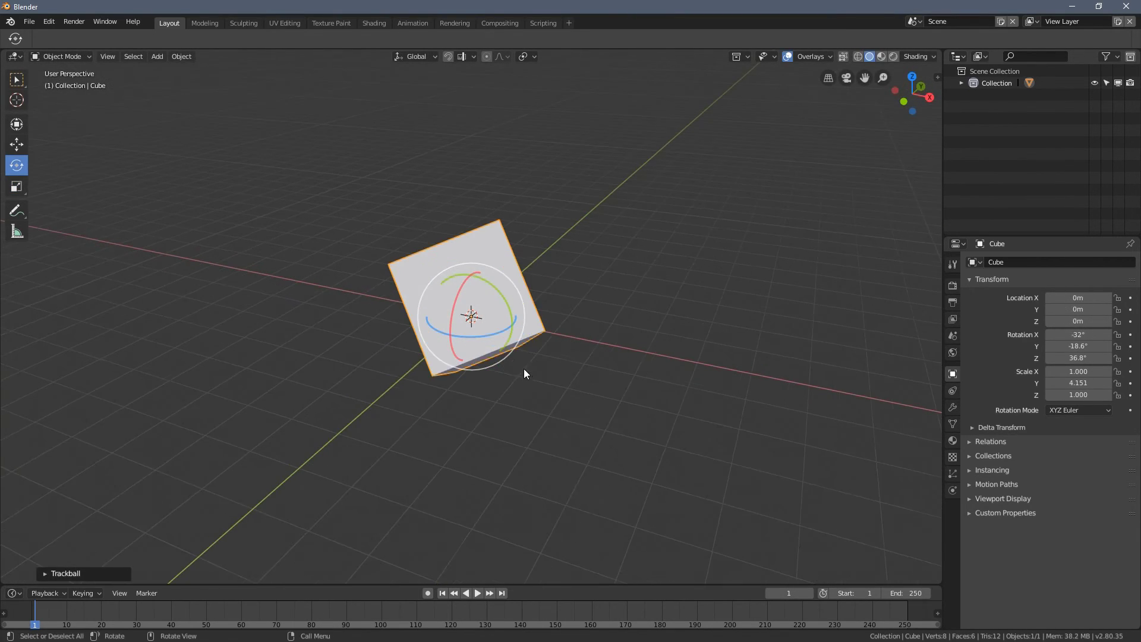
left_click_drag(523, 369, 615, 140)
middle_click_drag(616, 141, 589, 160)
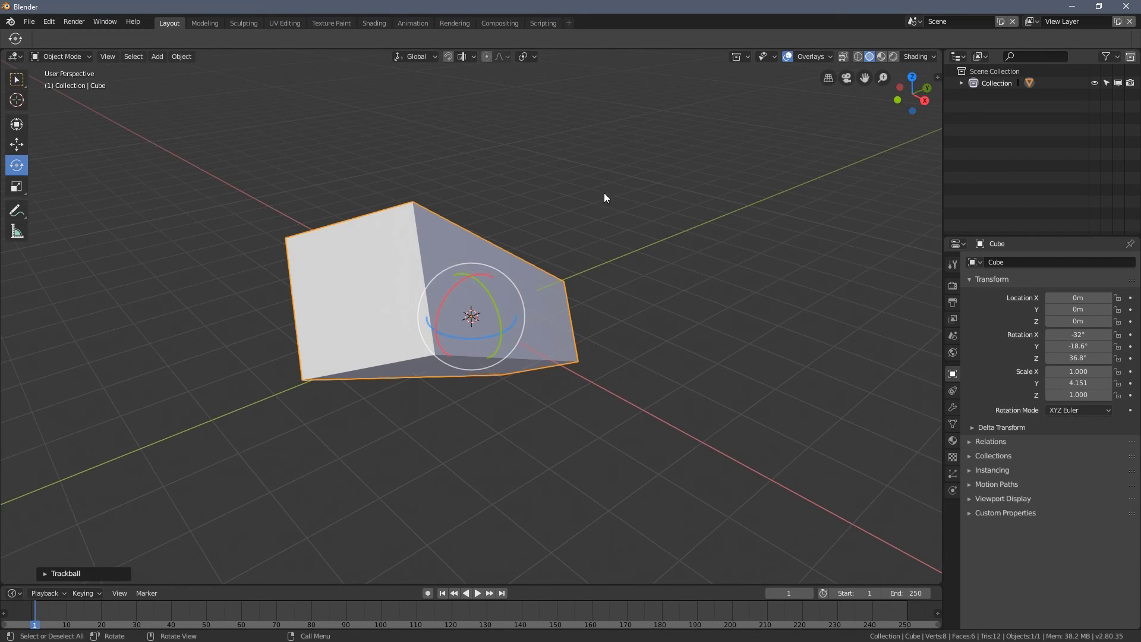
Step: Show the Transform Orientations list, orientation pie and pivot pie, leaving Global selected
left_click(416, 56)
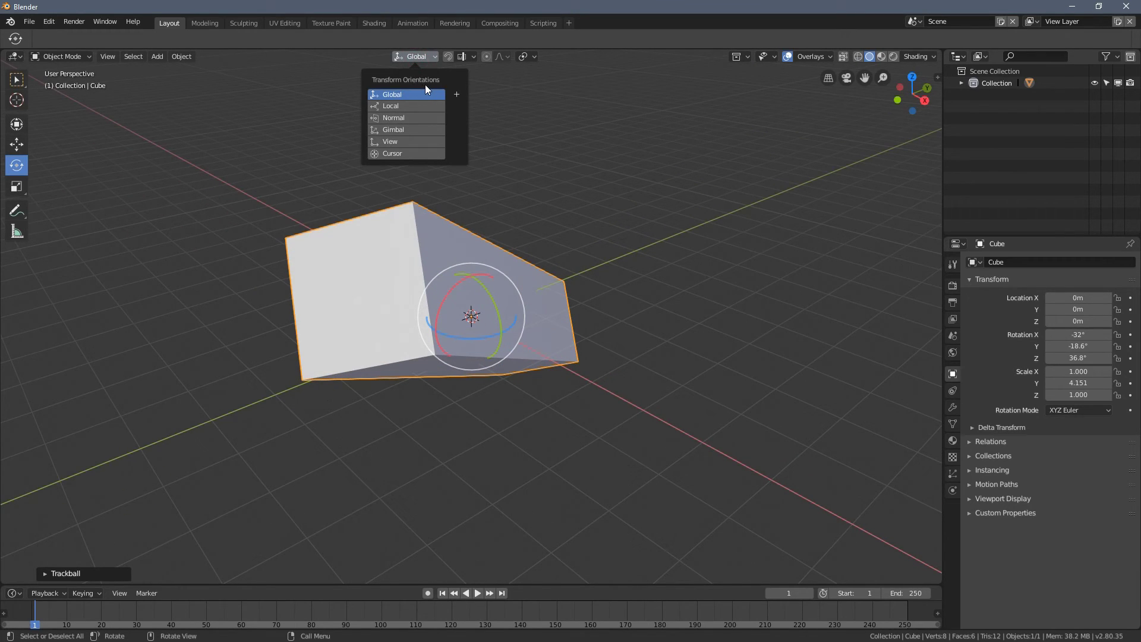
middle_click_drag(450, 208, 543, 228)
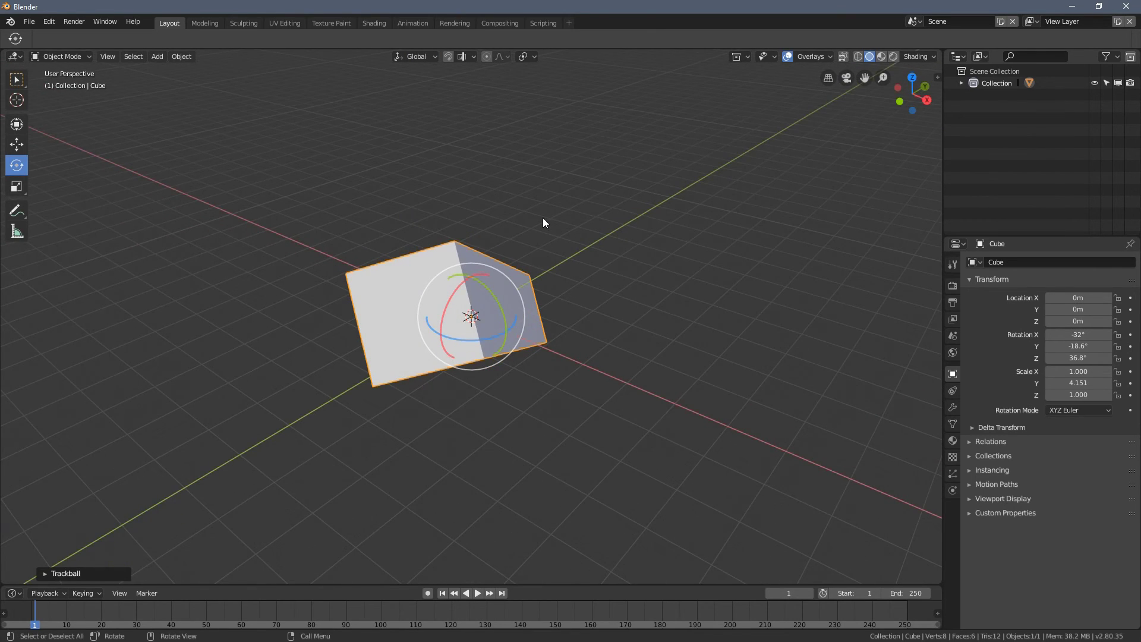
key("comma")
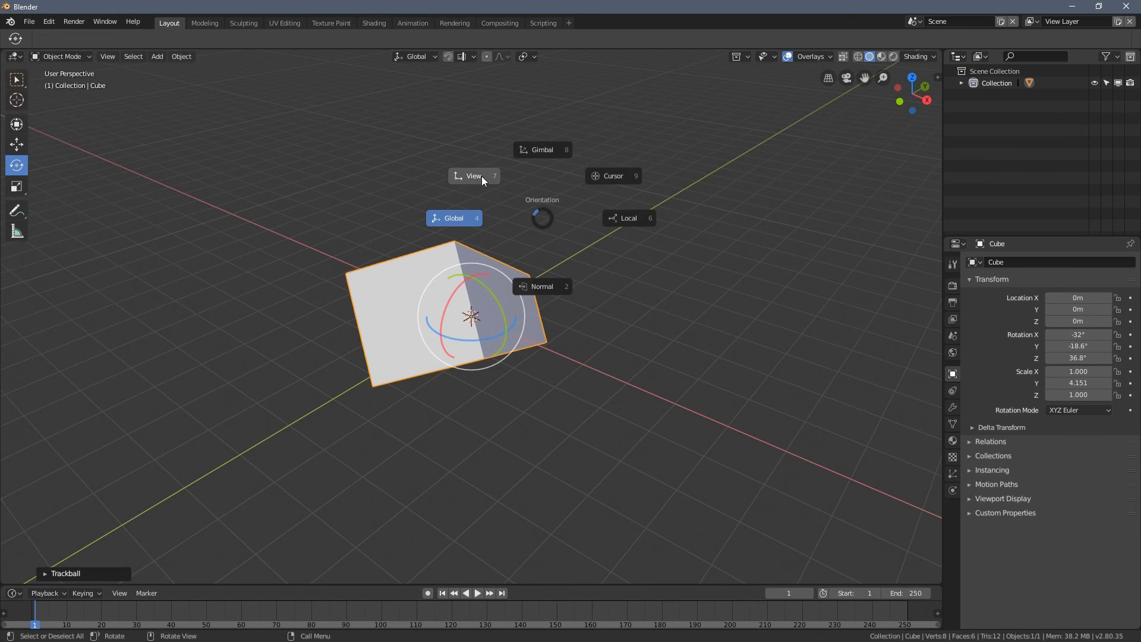
left_click(539, 234)
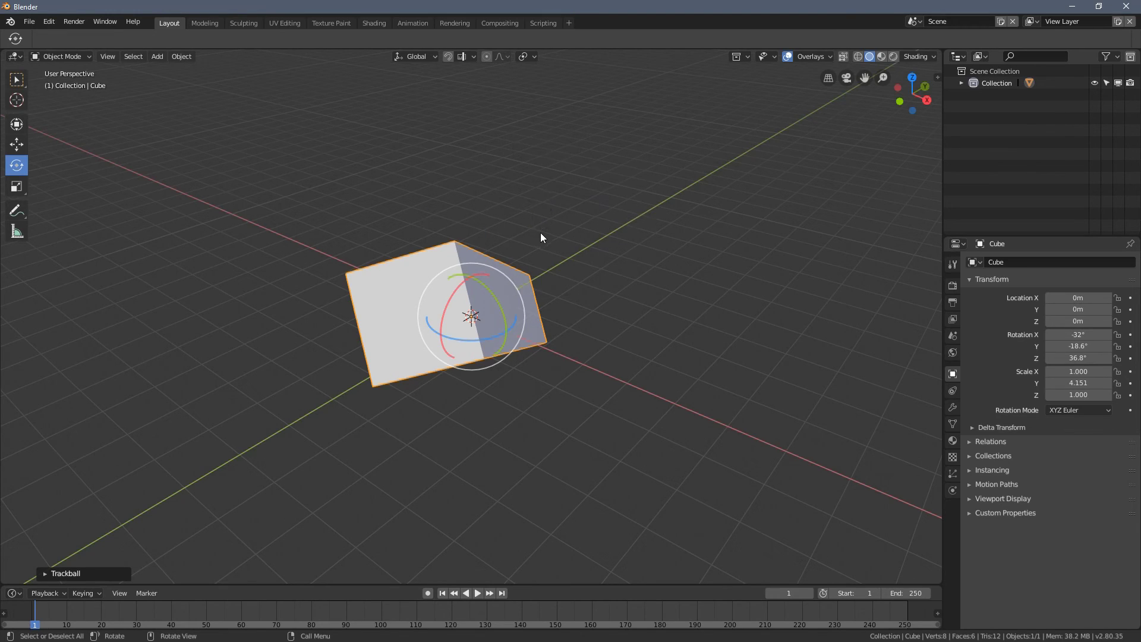
key("period")
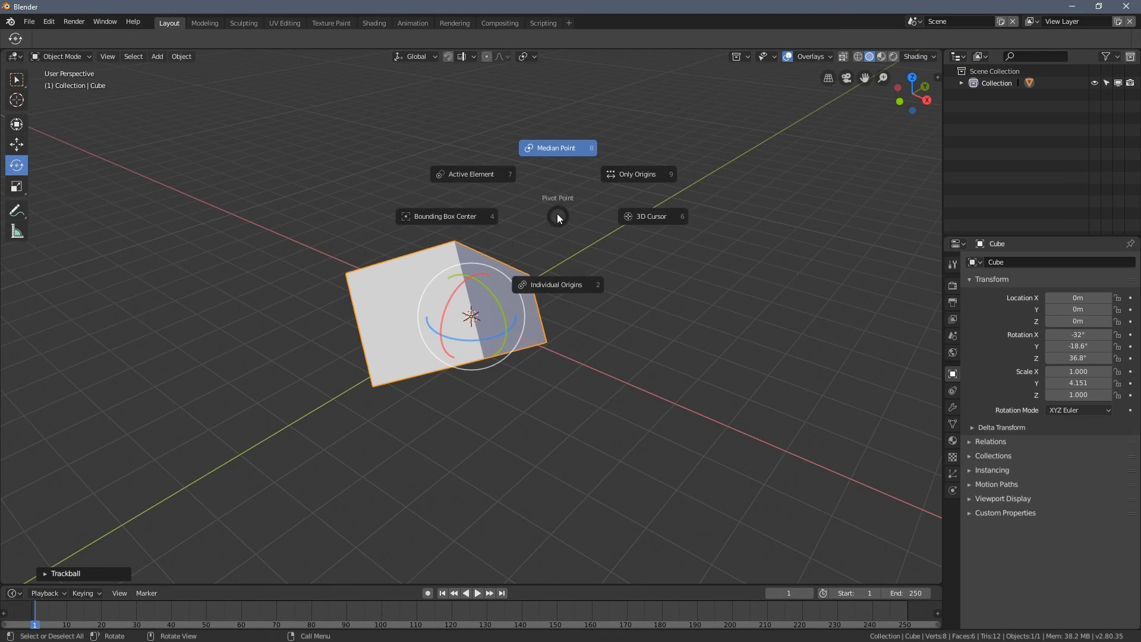
left_click(519, 265)
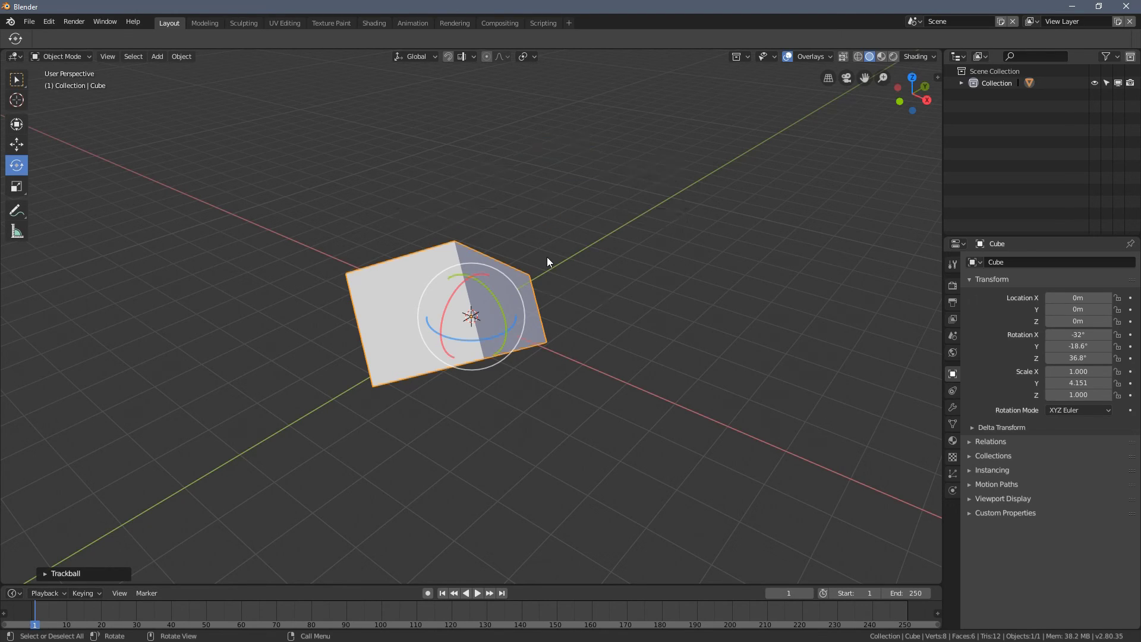
key("comma")
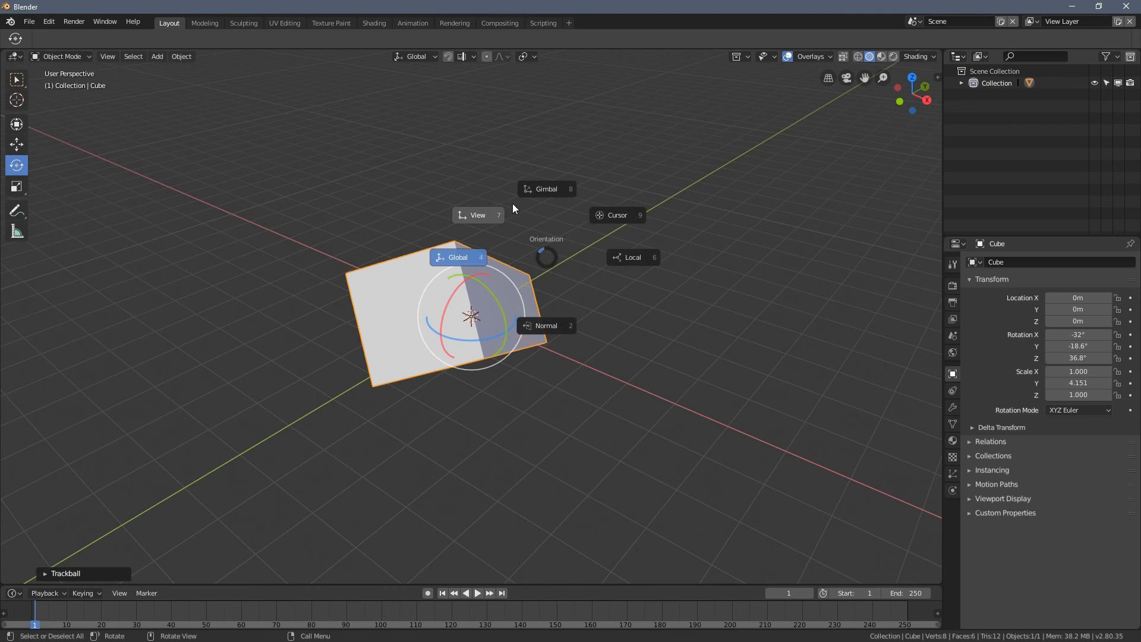
Step: Set the transform orientation to Normal and move the cube to a new spot
left_click(566, 327)
middle_click_drag(565, 327, 48, 201)
left_click(17, 145)
middle_click_drag(480, 283, 542, 348)
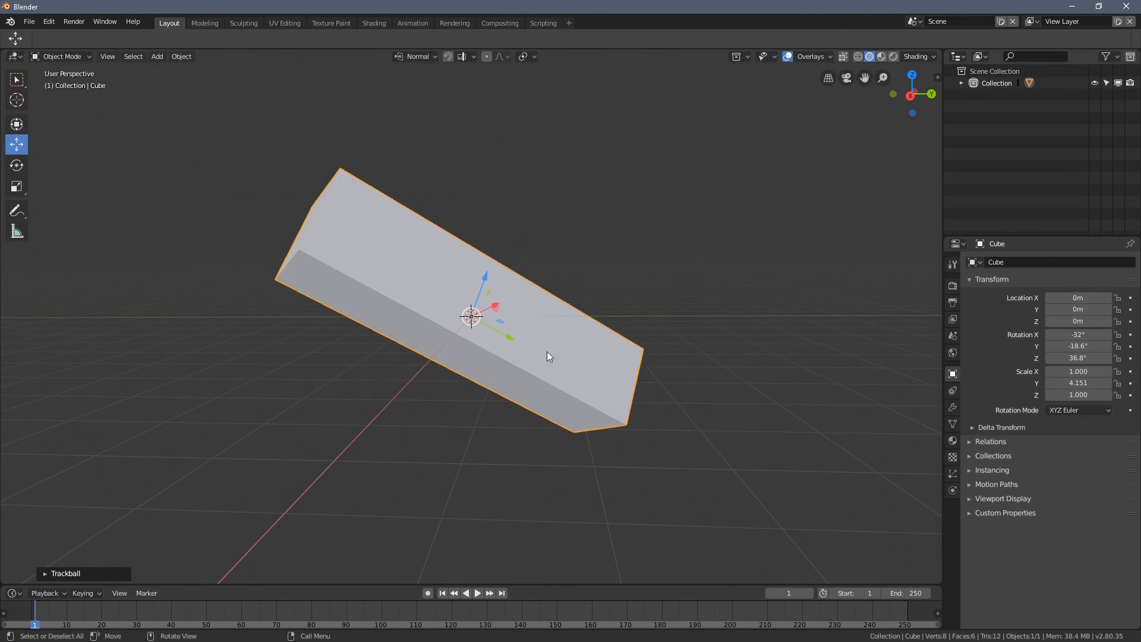
left_click_drag(541, 348, 534, 267)
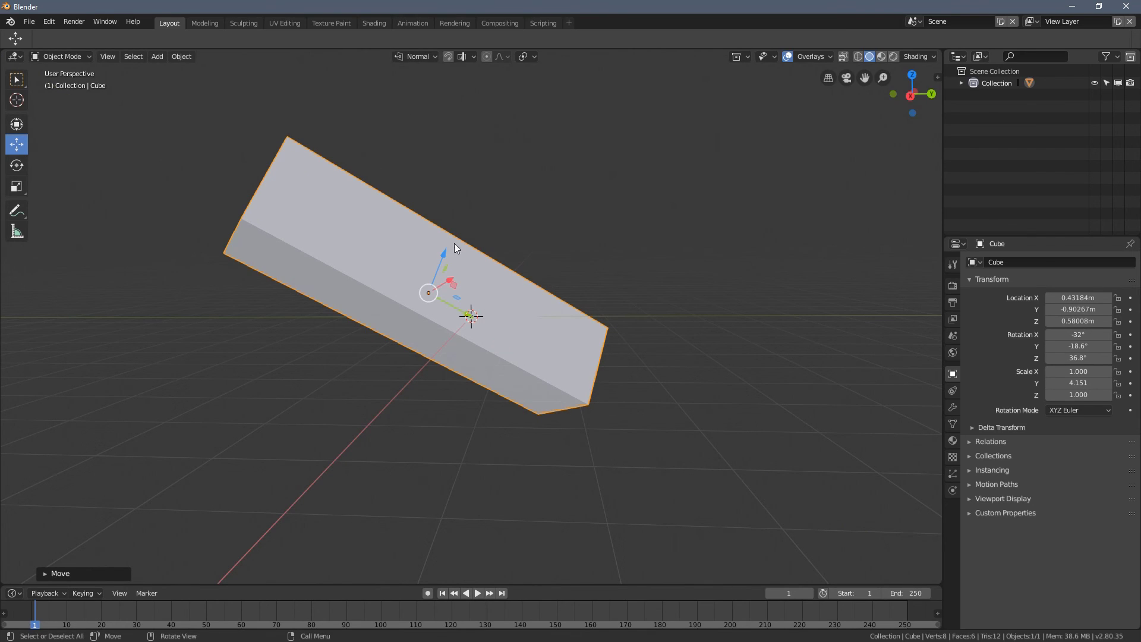
Step: Switch the transform orientation to Gimbal, then back to Global
key("comma")
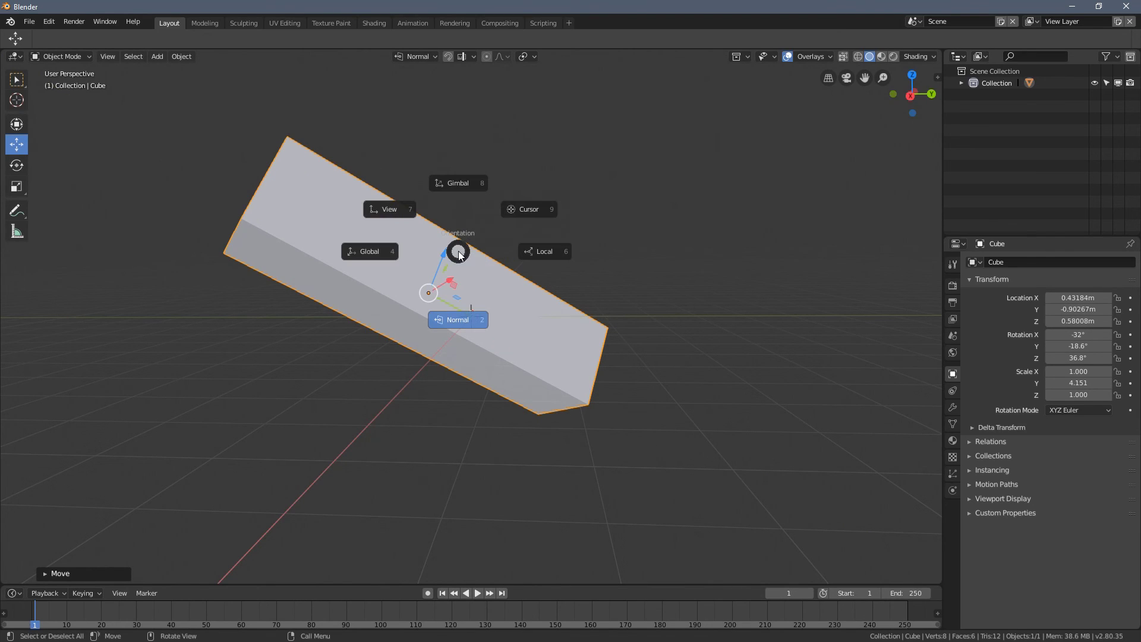
left_click(450, 196)
middle_click_drag(487, 205, 333, 252)
key("comma")
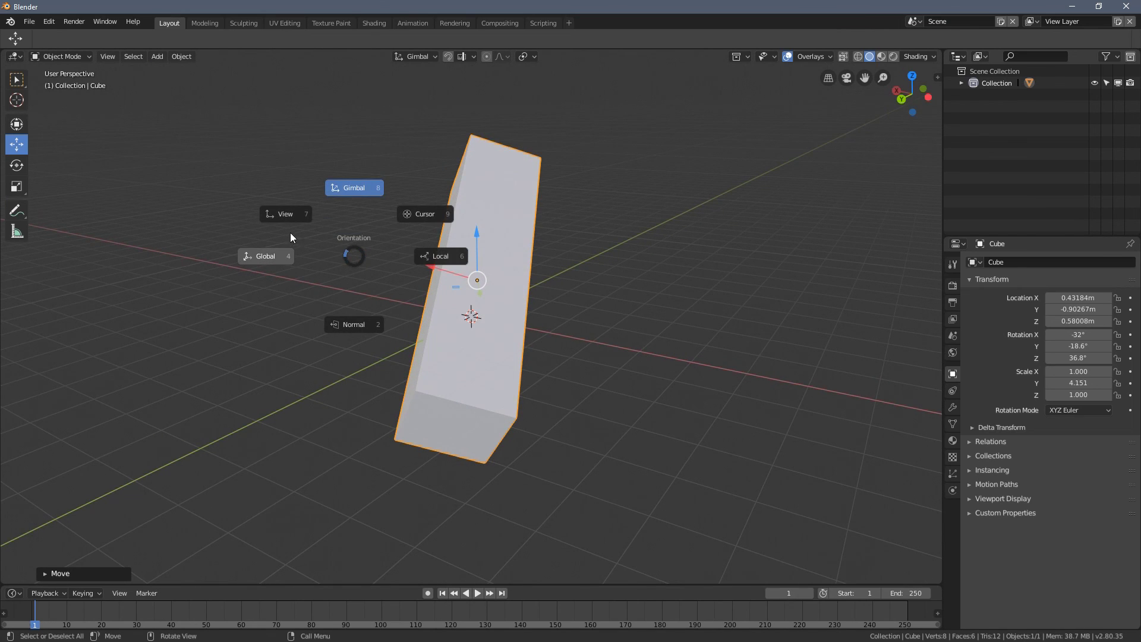
left_click(275, 252)
Step: Move the cube along world Y, slightly lower, and along world X
middle_click_drag(275, 252, 566, 285)
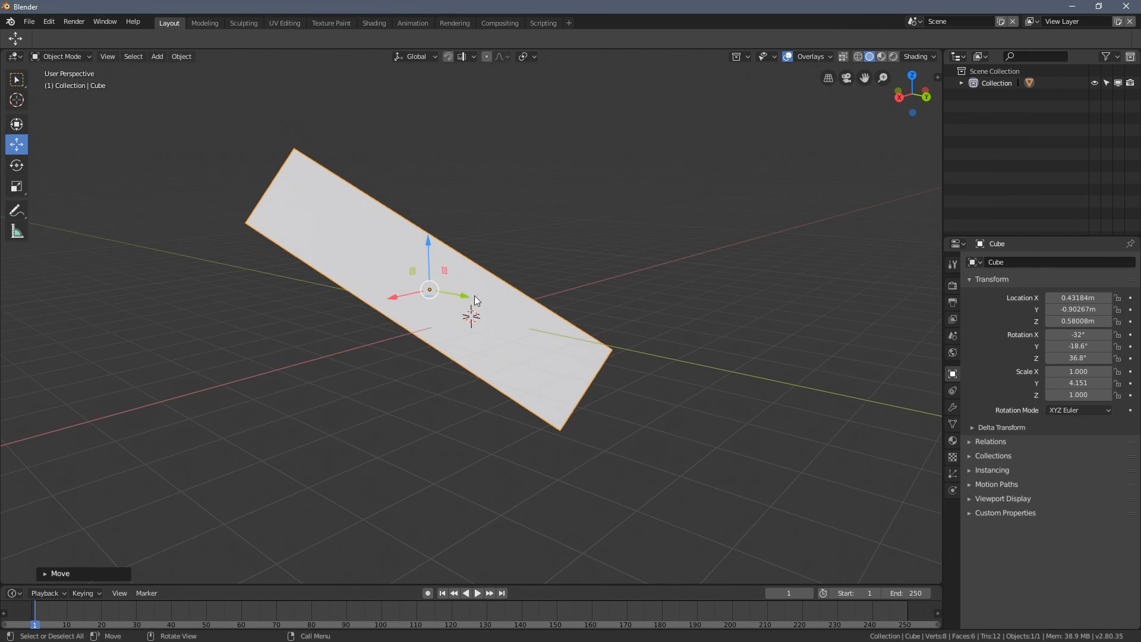
left_click_drag(471, 295, 535, 303)
middle_click_drag(535, 303, 486, 332)
left_click_drag(445, 270, 521, 304)
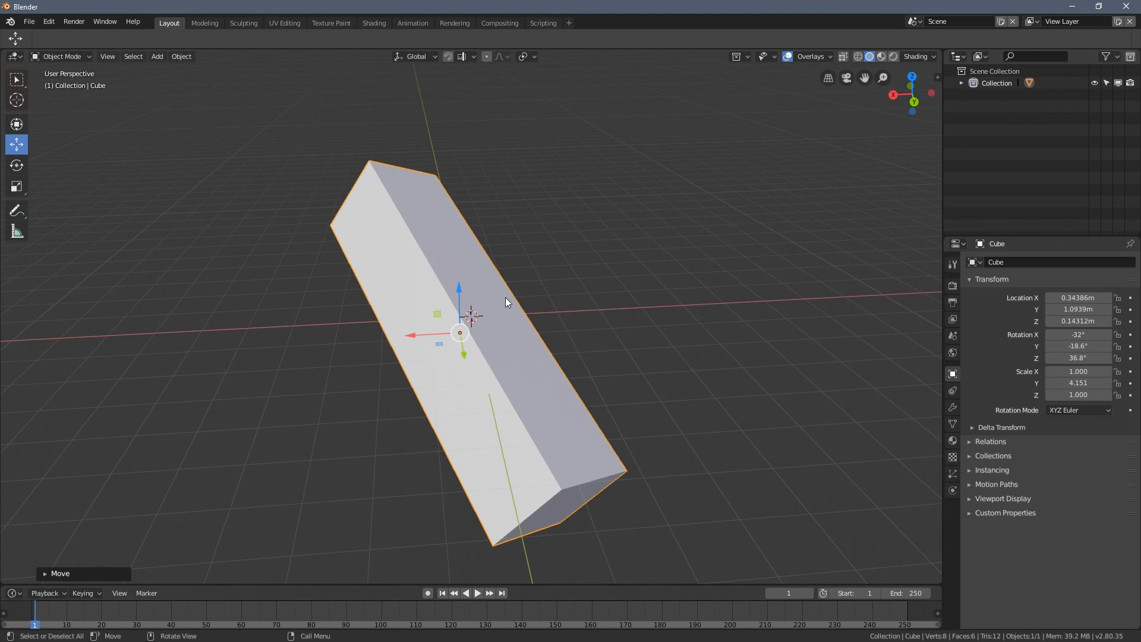
left_click_drag(413, 334, 540, 326)
Step: Switch to Normal orientation and slide the cube -1.333 m along its own axis
key("comma")
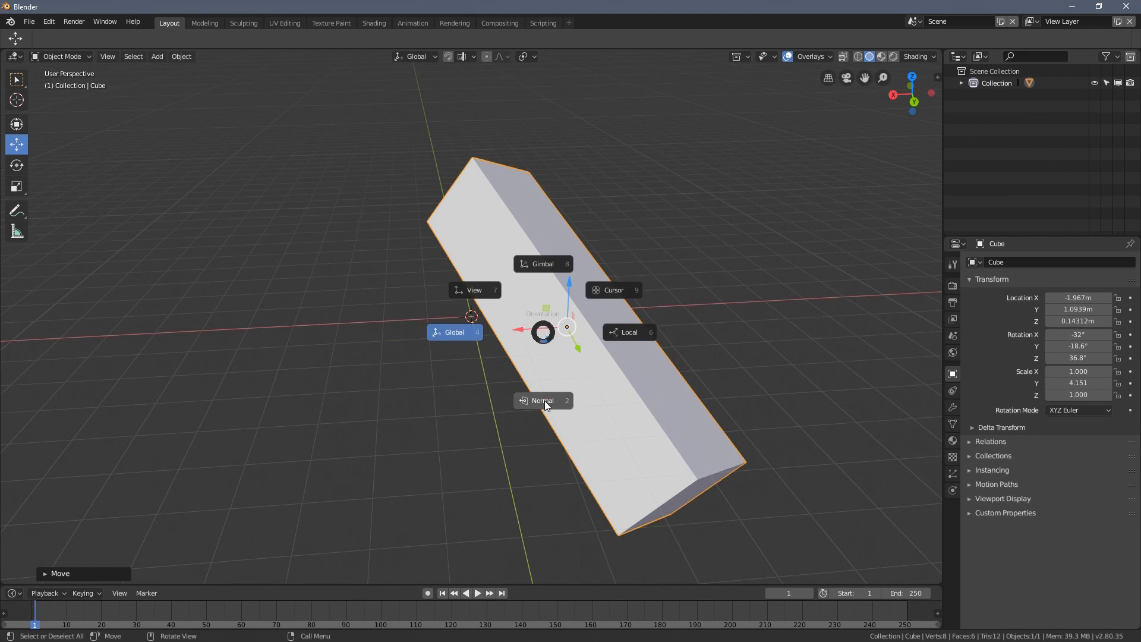
left_click(544, 400)
middle_click_drag(572, 369, 579, 274)
left_click_drag(578, 273, 621, 333)
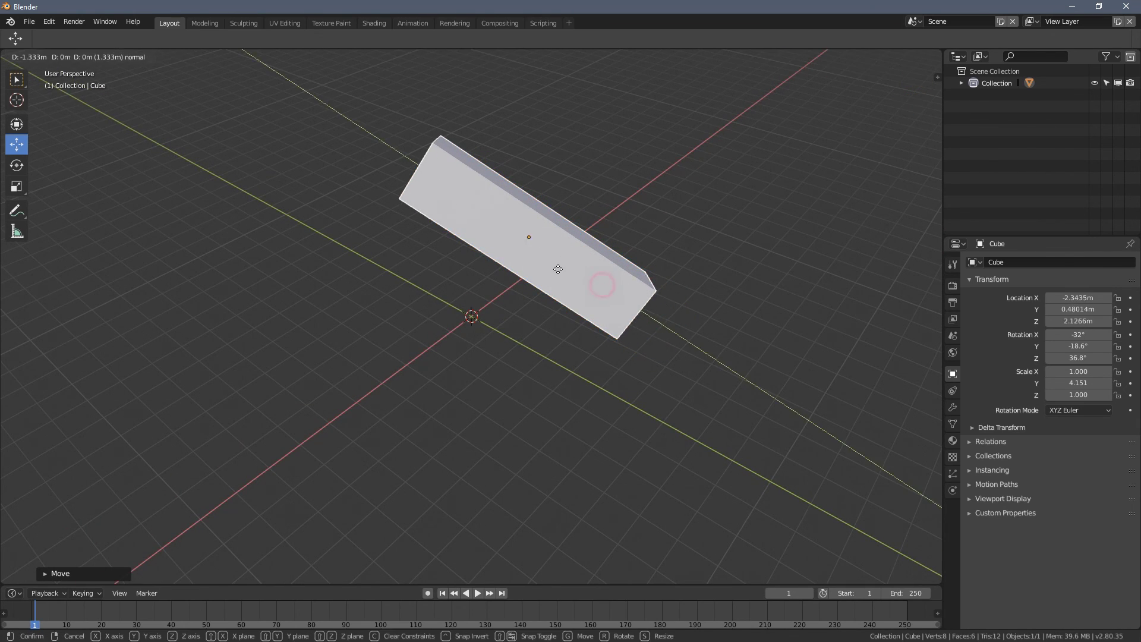